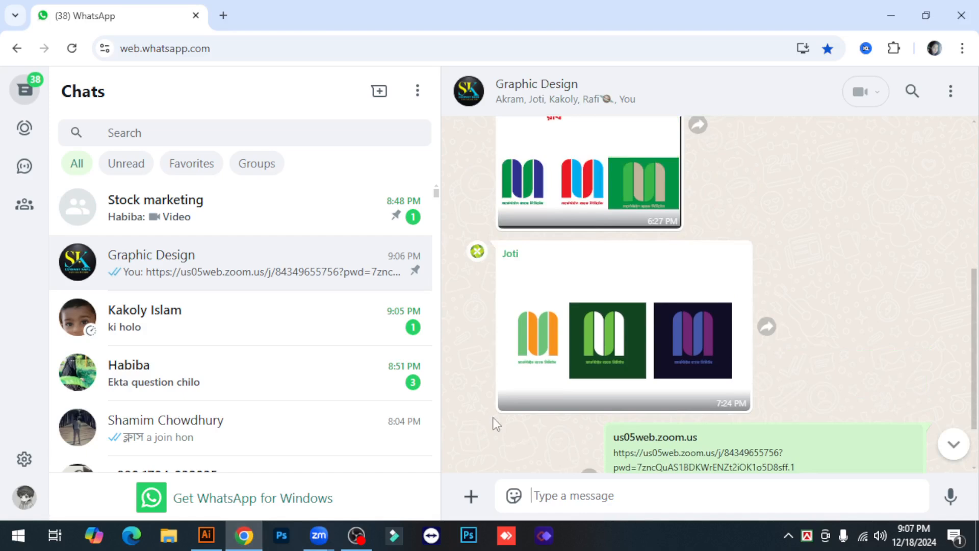
Step: Approve the participant's request to record the Zoom meeting and return to the Graphic Design group chat
scroll(734, 313, up, 1)
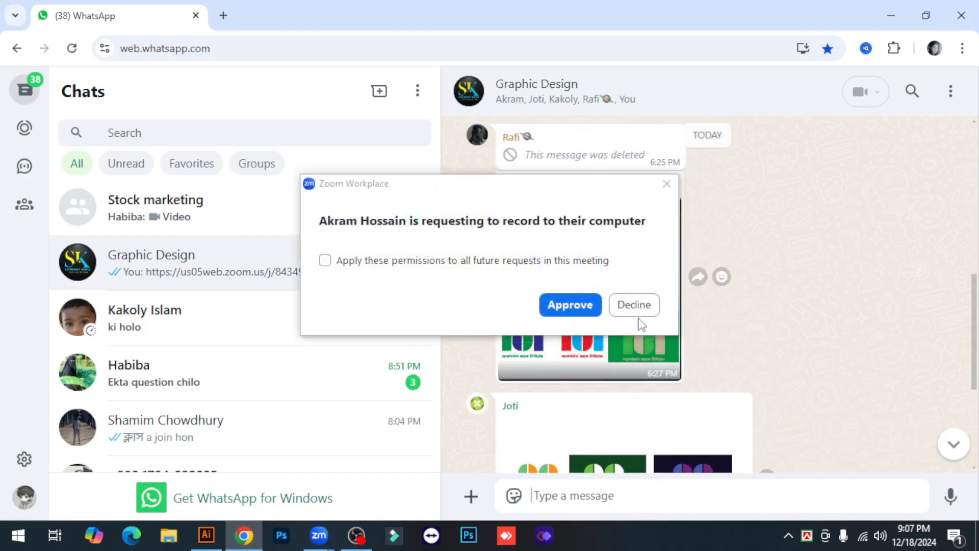
click(563, 310)
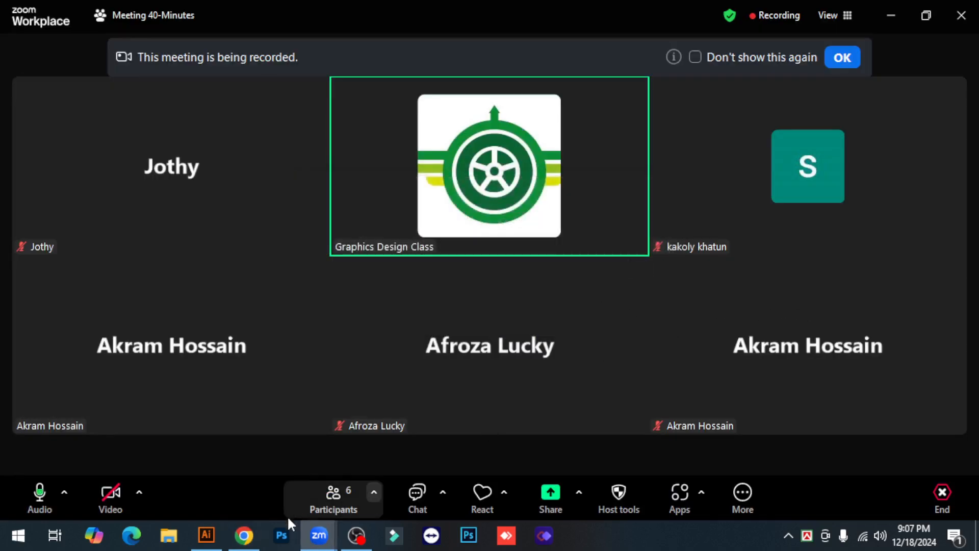
click(244, 535)
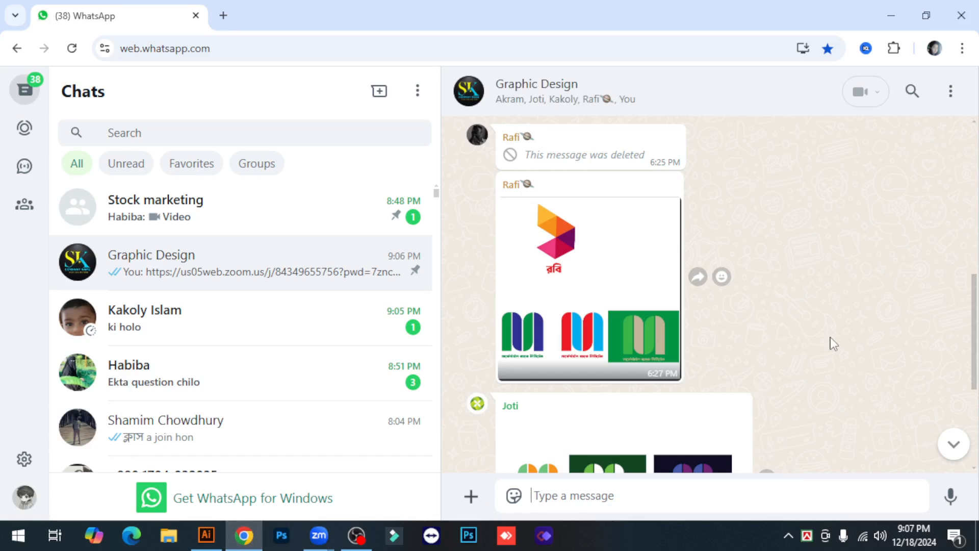
Step: Look through the logo designs and videos posted in the Graphic Design group chat
scroll(834, 344, up, 5)
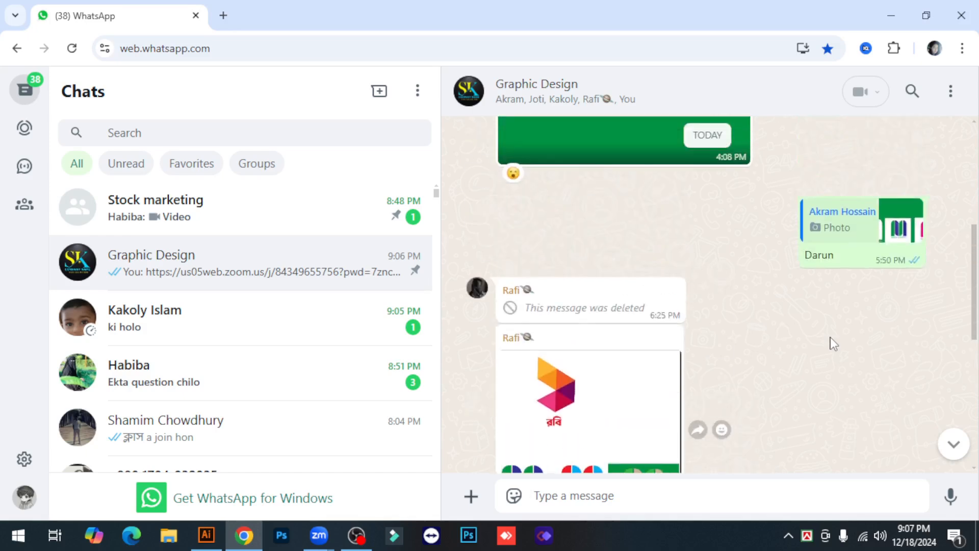
scroll(798, 354, up, 2)
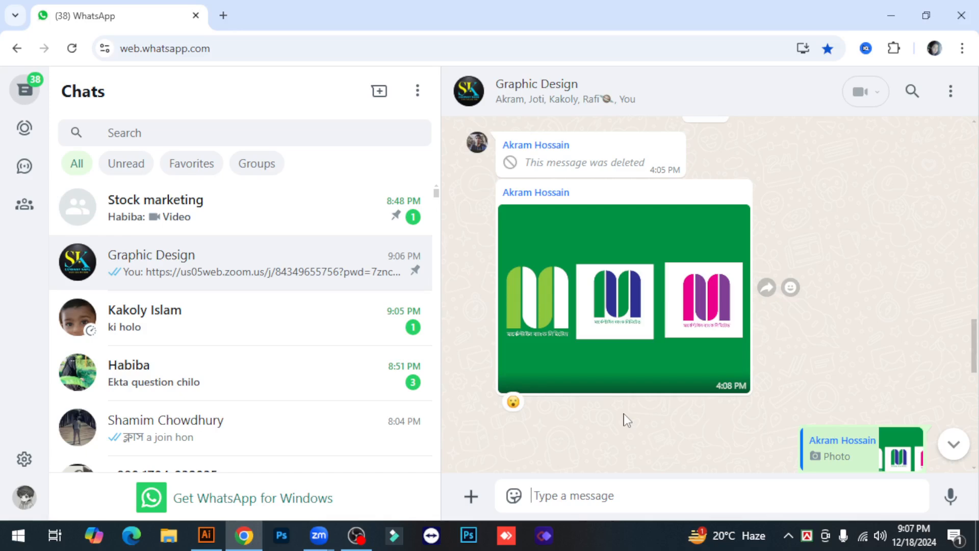
scroll(627, 420, up, 6)
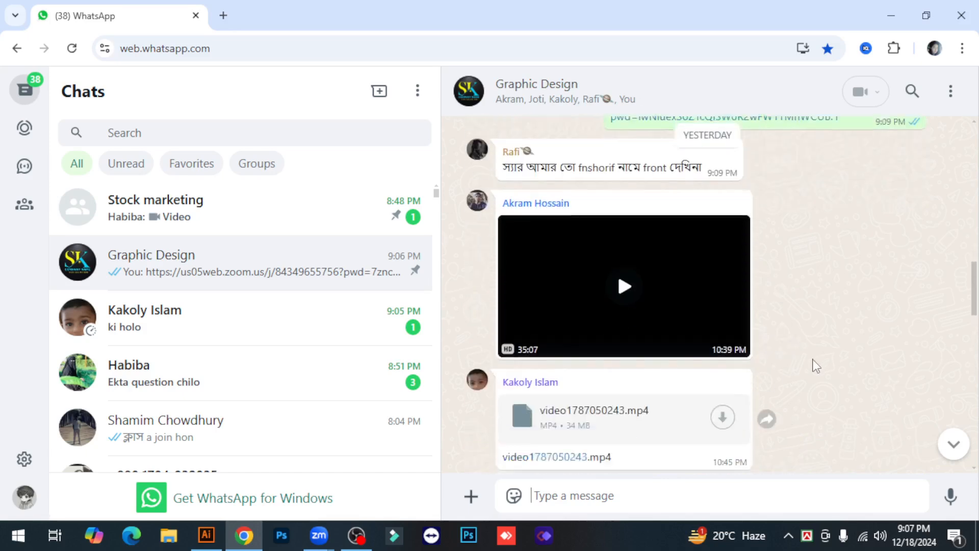
scroll(813, 365, down, 3)
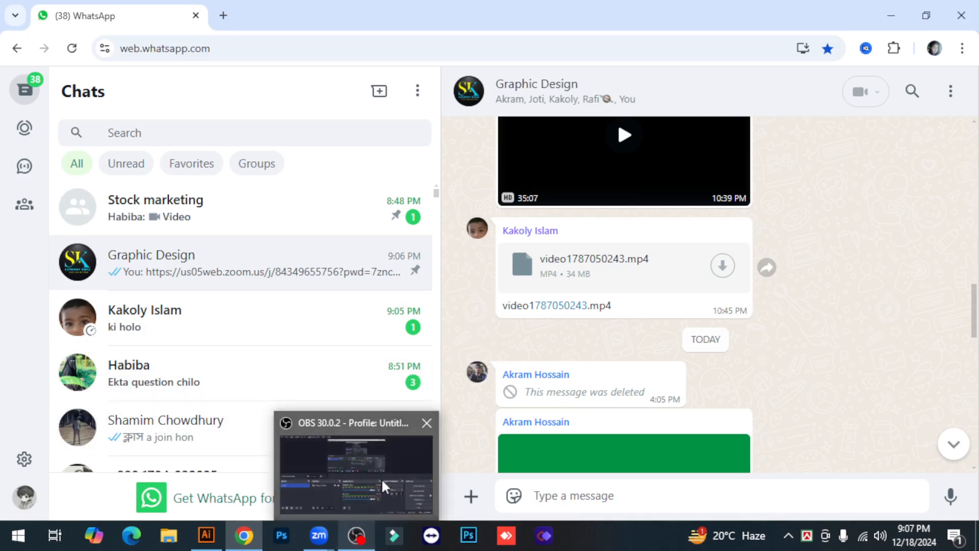
Step: Switch to the Zoom meeting and share the Illustrator window with the Untitled-1 document
mouse_move(319, 535)
click(471, 453)
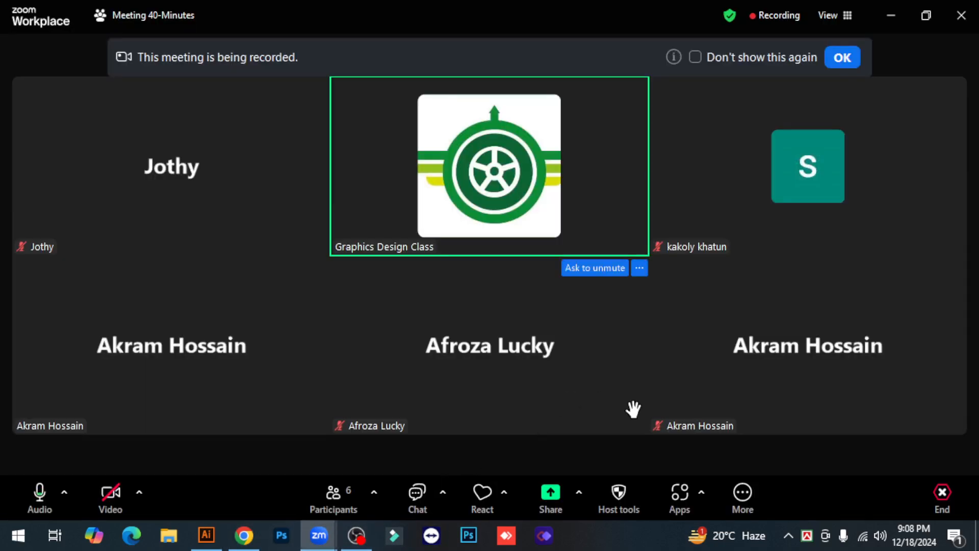
click(551, 492)
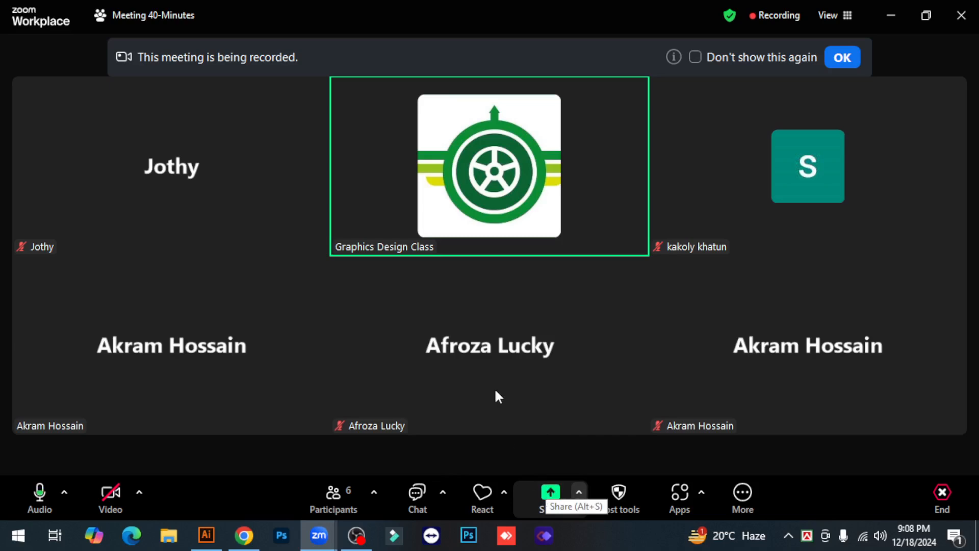
click(560, 306)
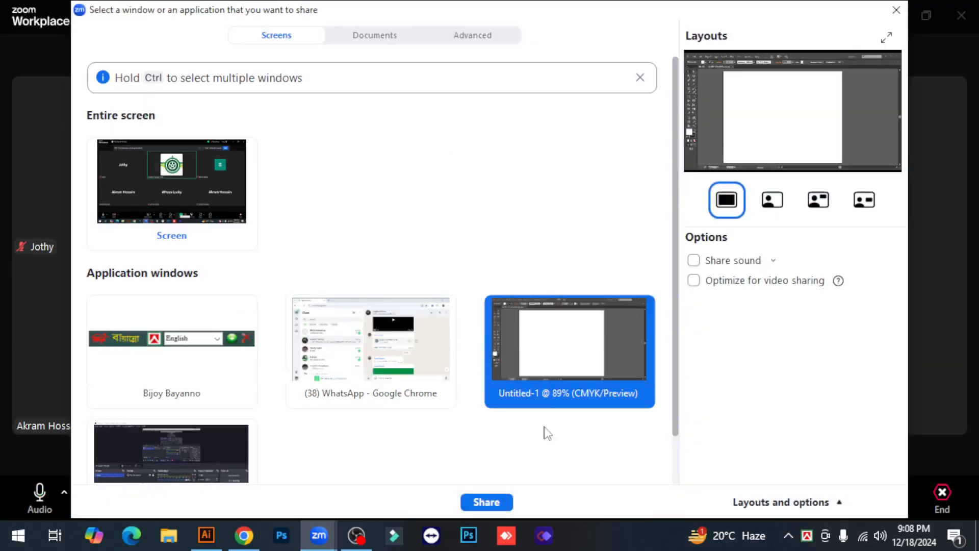
click(486, 505)
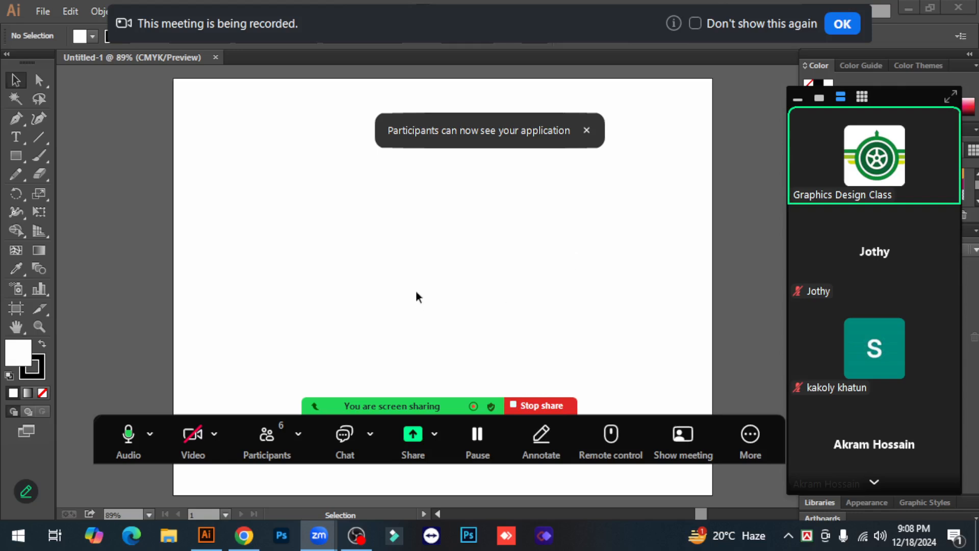
Step: Dismiss the meeting recording notice and approve the second participant's request to record
click(848, 25)
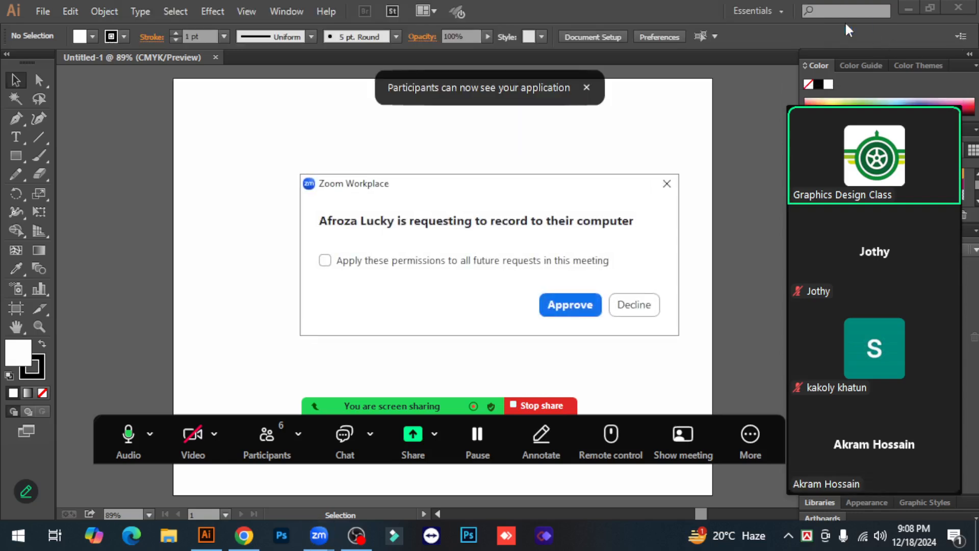
click(561, 305)
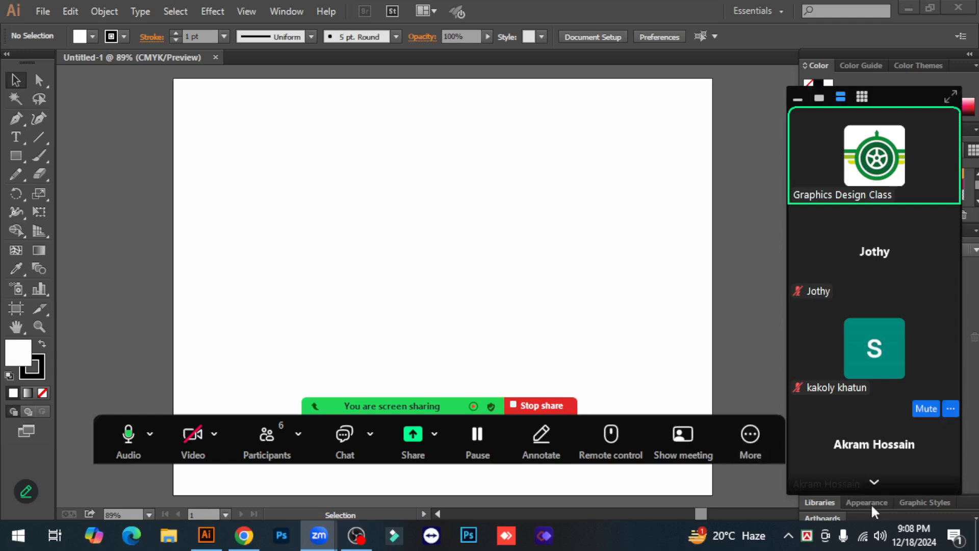
Step: Set the default microphone's level to 84 in the Windows sound settings and apply it
right_click(880, 535)
click(828, 497)
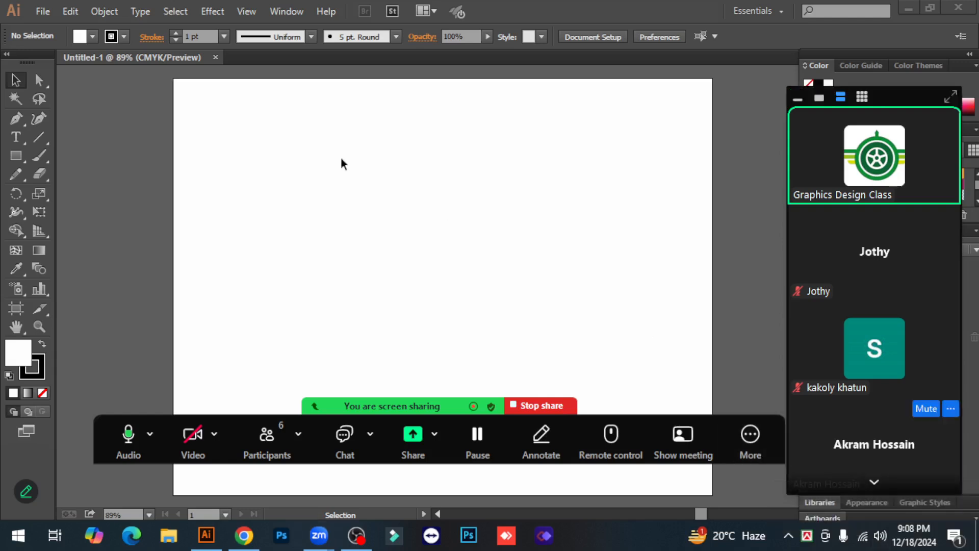
click(95, 57)
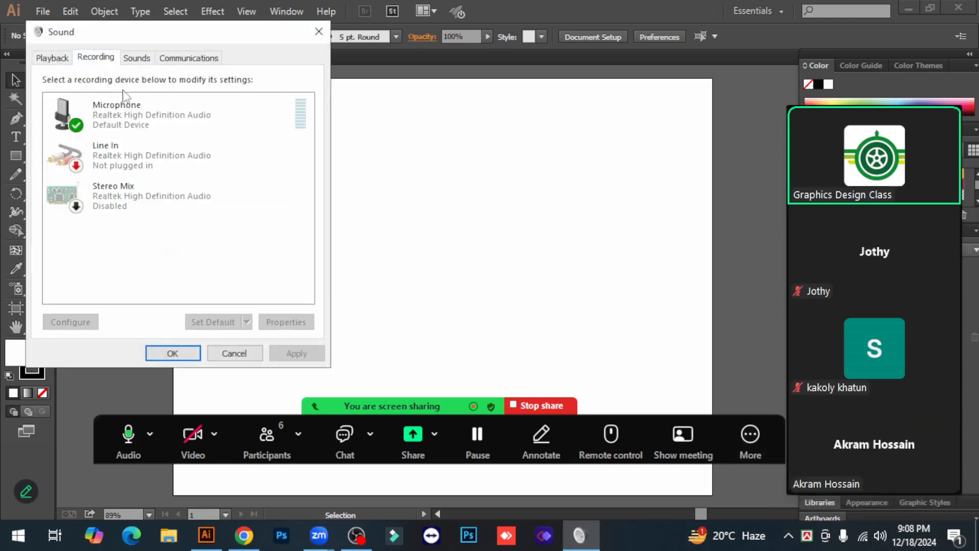
right_click(168, 122)
click(214, 209)
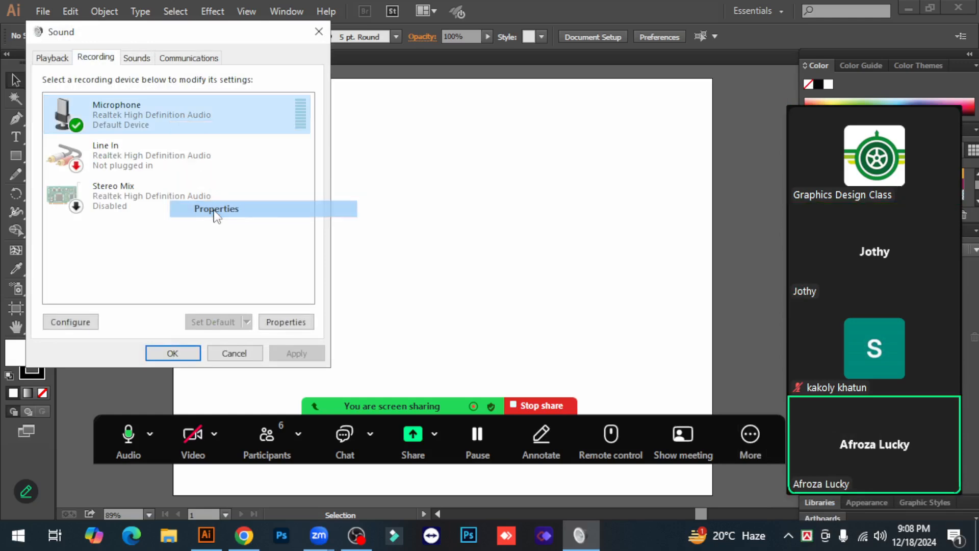
click(144, 116)
drag(113, 164, 179, 164)
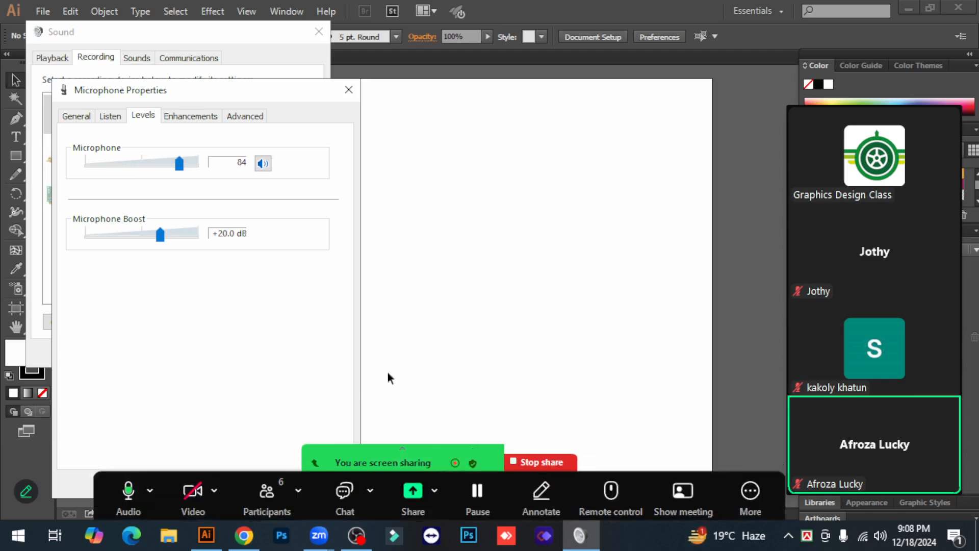
drag(306, 97, 404, 70)
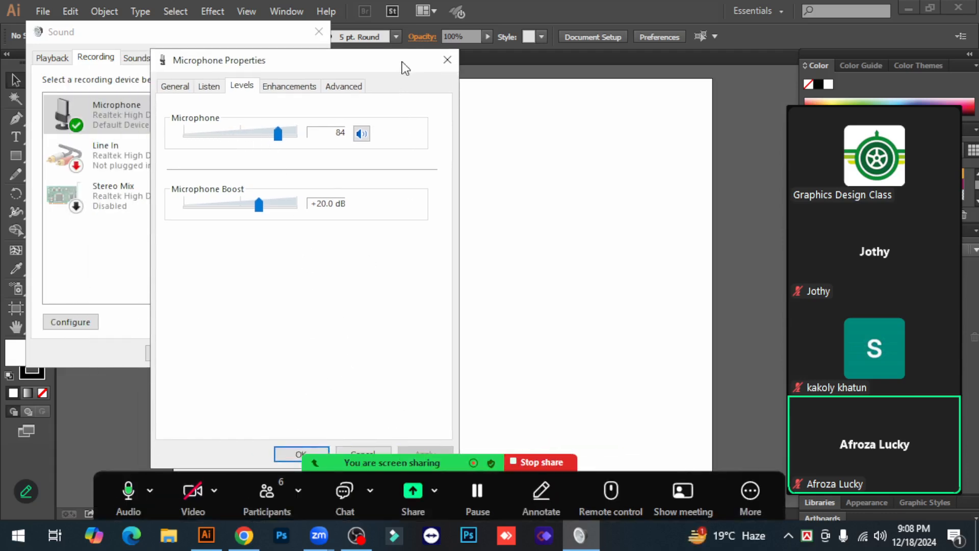
click(284, 452)
click(173, 353)
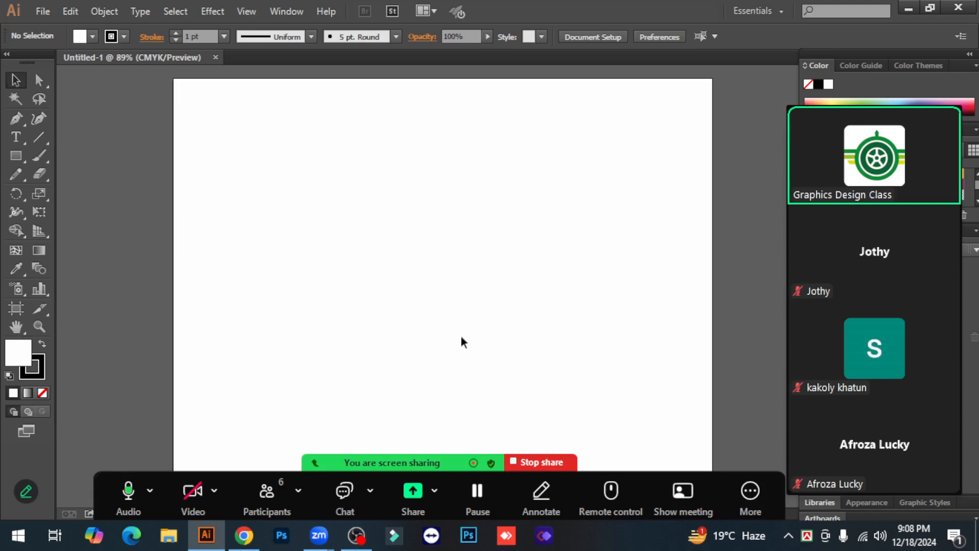
Step: Add the text "SK" at 72 pt near the middle of the blank artboard
drag(17, 138, 84, 139)
click(419, 293)
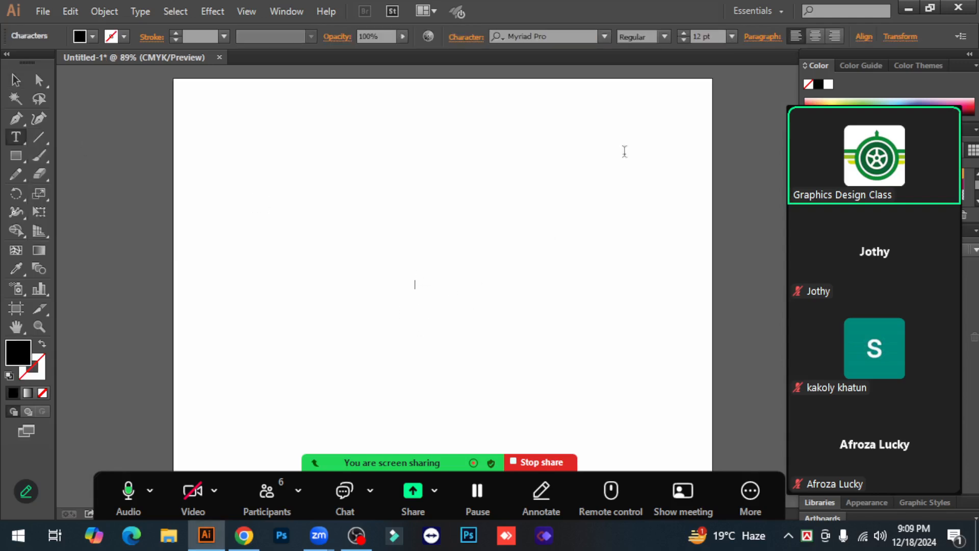
click(732, 36)
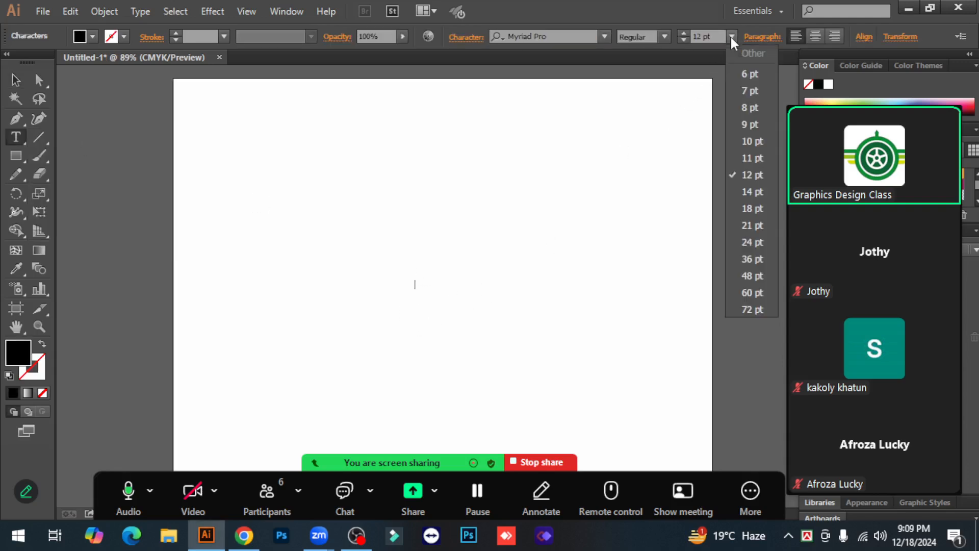
click(750, 308)
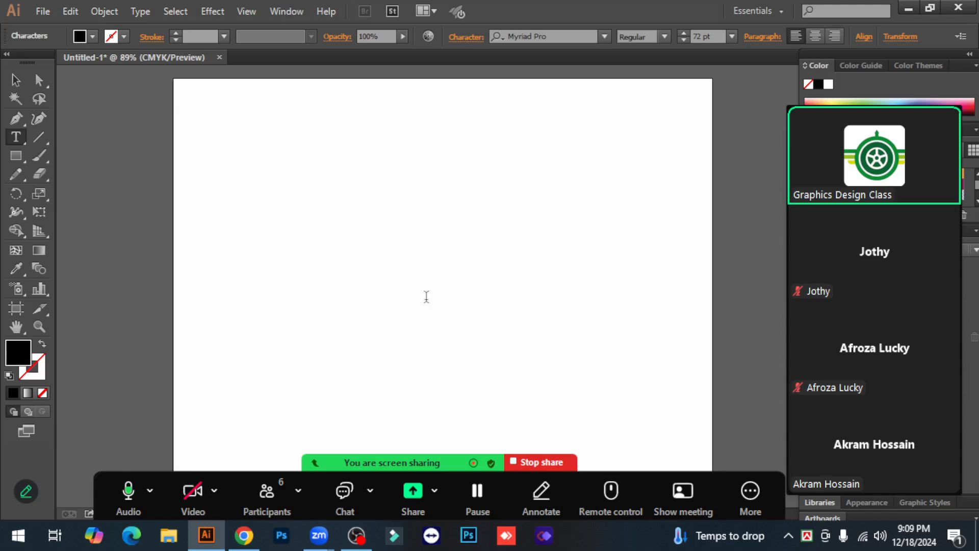
click(416, 296)
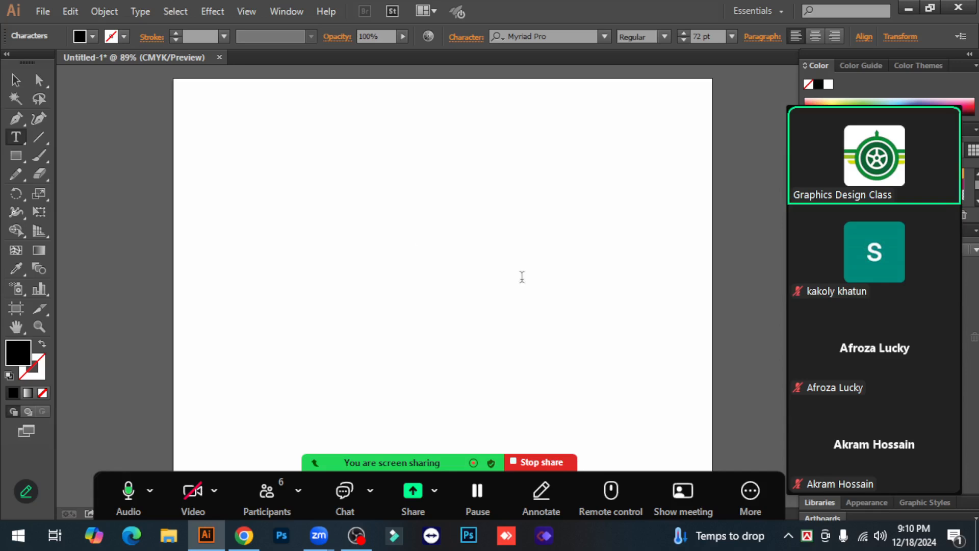
text(SK)
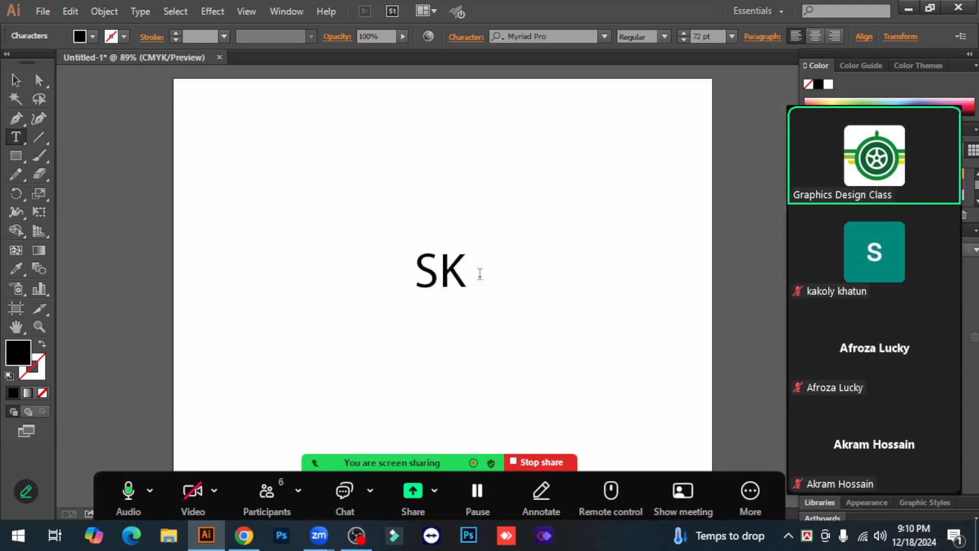
Step: Scale the SK text up to about 204 pt and move it to the centre of the artboard
key(ctrl+a)
click(16, 82)
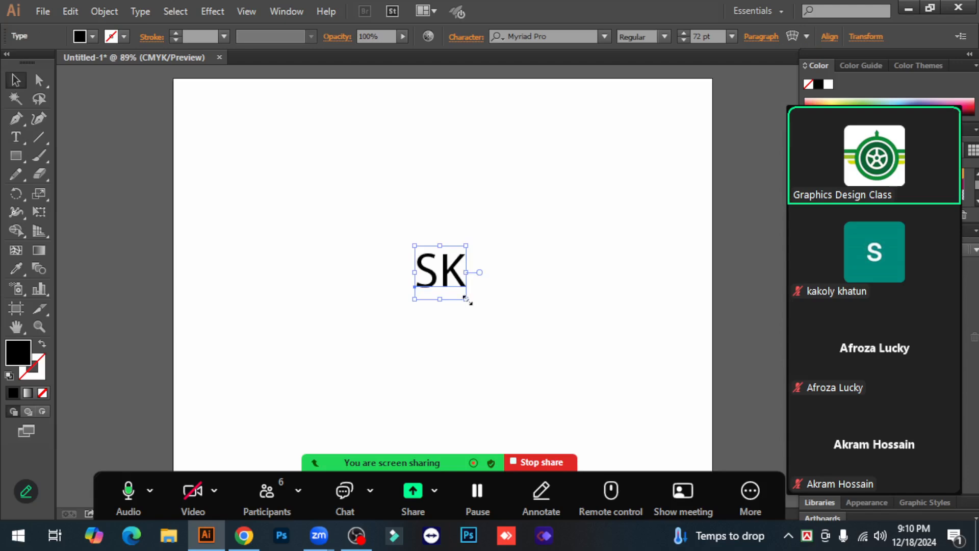
drag(466, 300, 586, 395)
drag(515, 332, 456, 292)
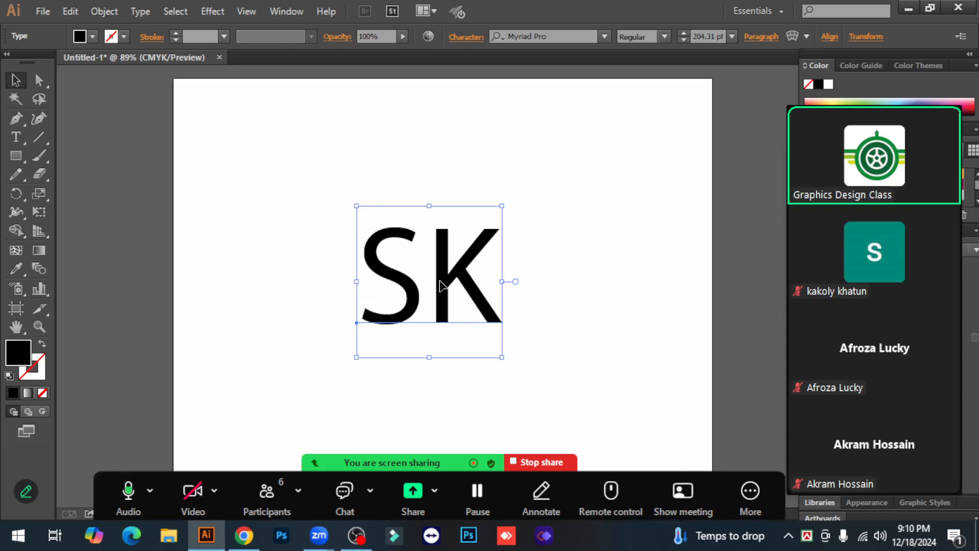
click(596, 307)
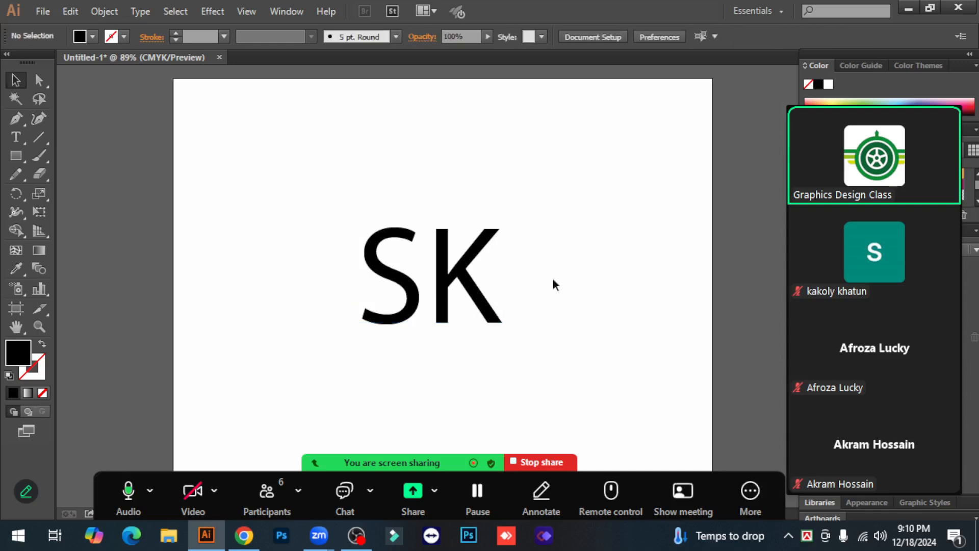
click(460, 263)
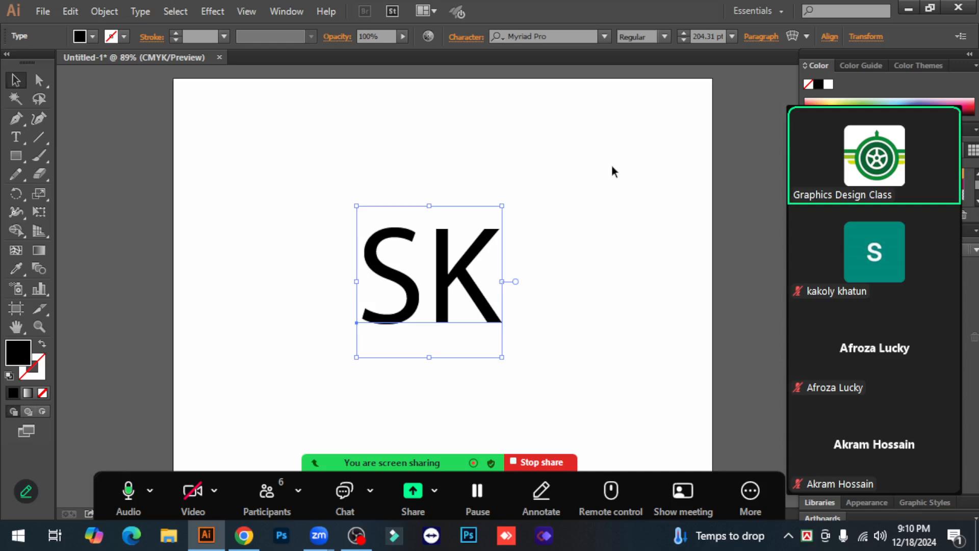
mouse_move(451, 278)
mouse_down()
mouse_move(465, 274)
mouse_move(453, 294)
mouse_up()
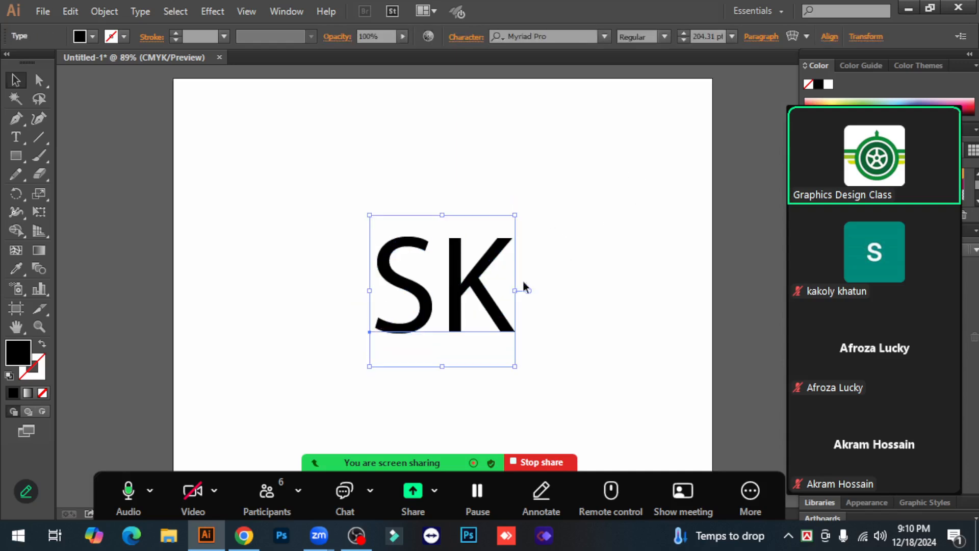
click(545, 279)
Step: Set the SK text's font to Arial Black and recentre it on the artboard
click(456, 278)
click(569, 32)
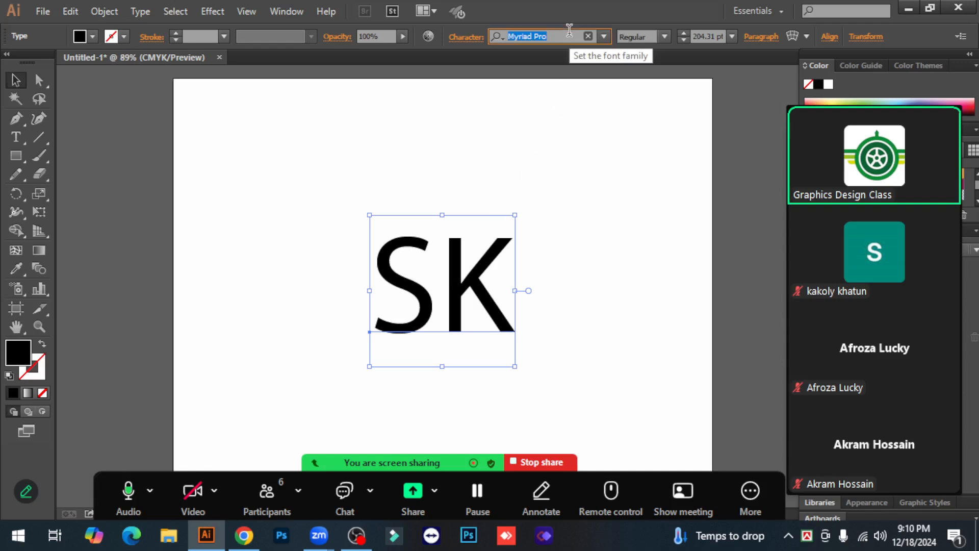
text(arial)
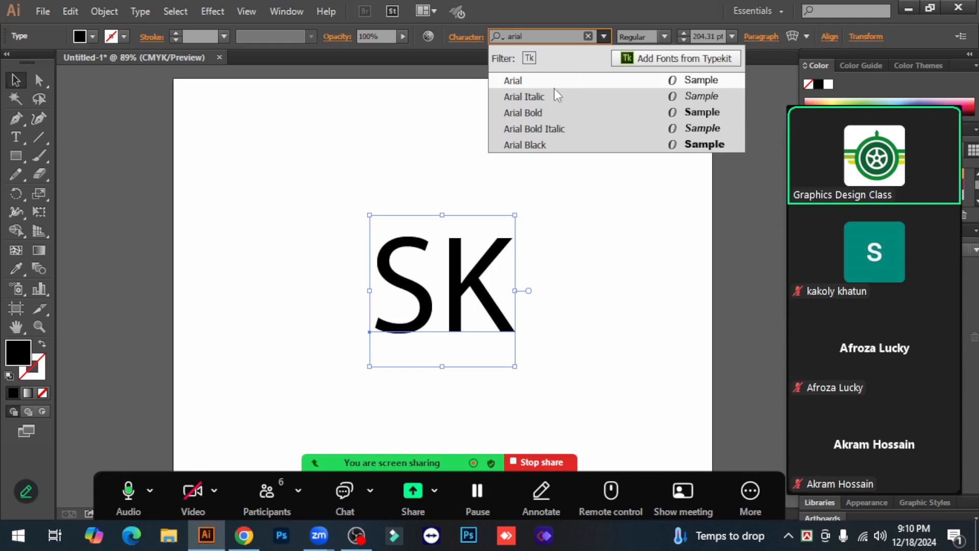
click(531, 144)
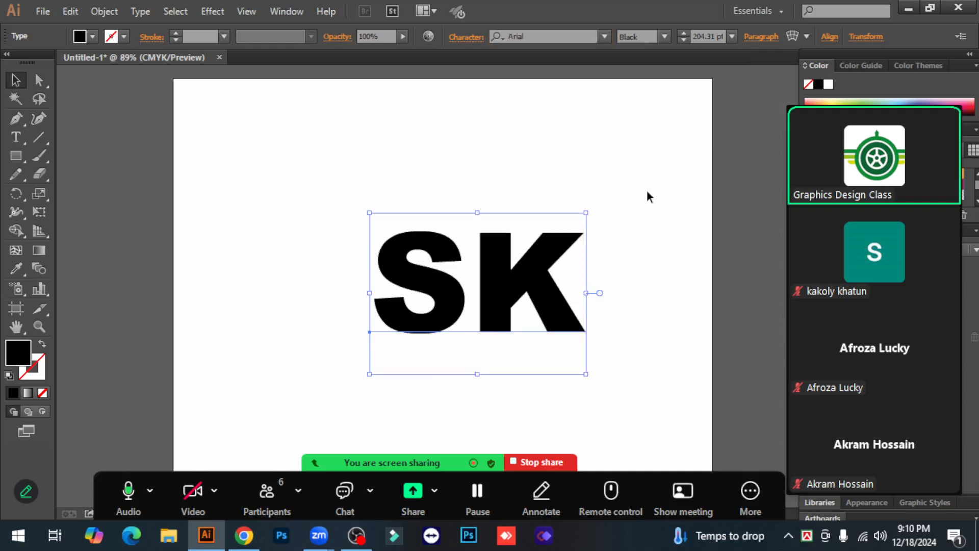
drag(510, 290, 474, 297)
click(604, 305)
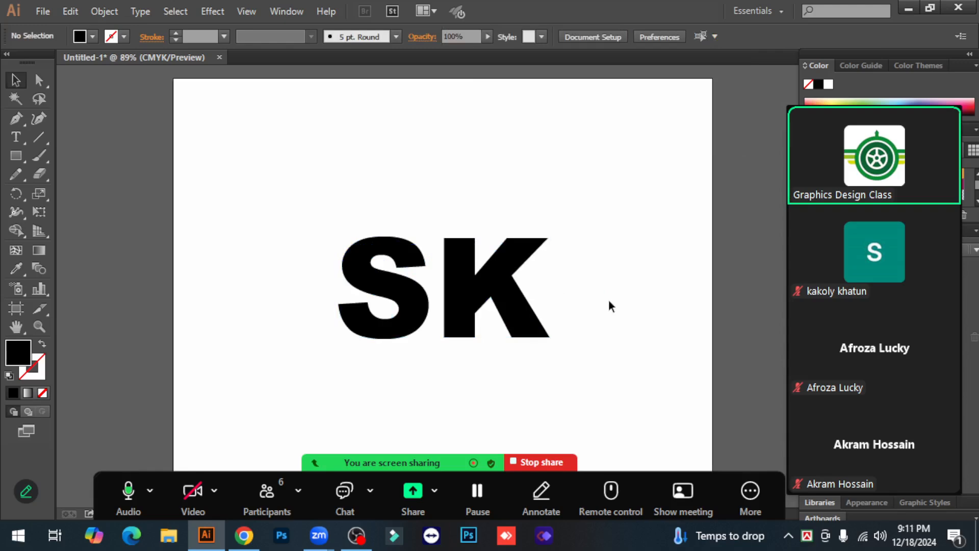
scroll(608, 299, down, 1)
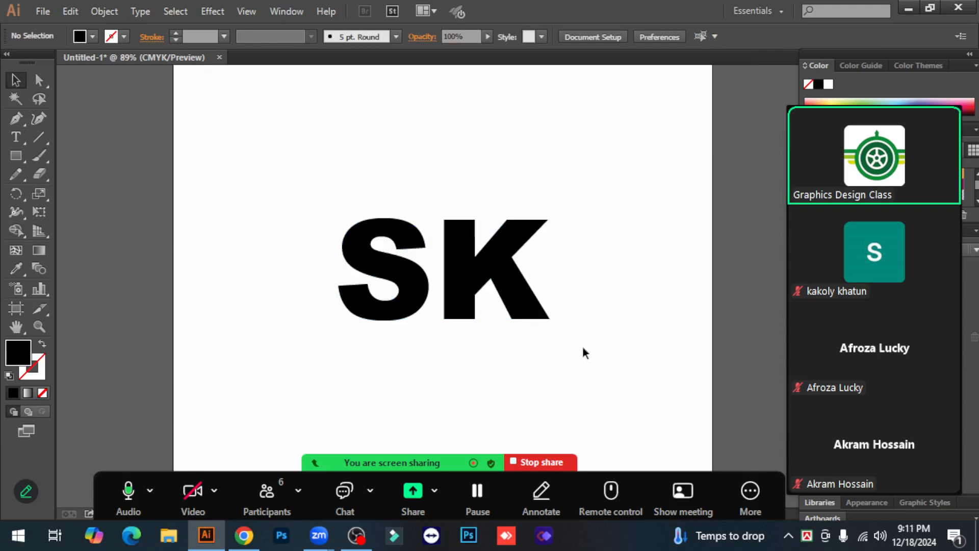
click(462, 299)
click(589, 310)
click(479, 265)
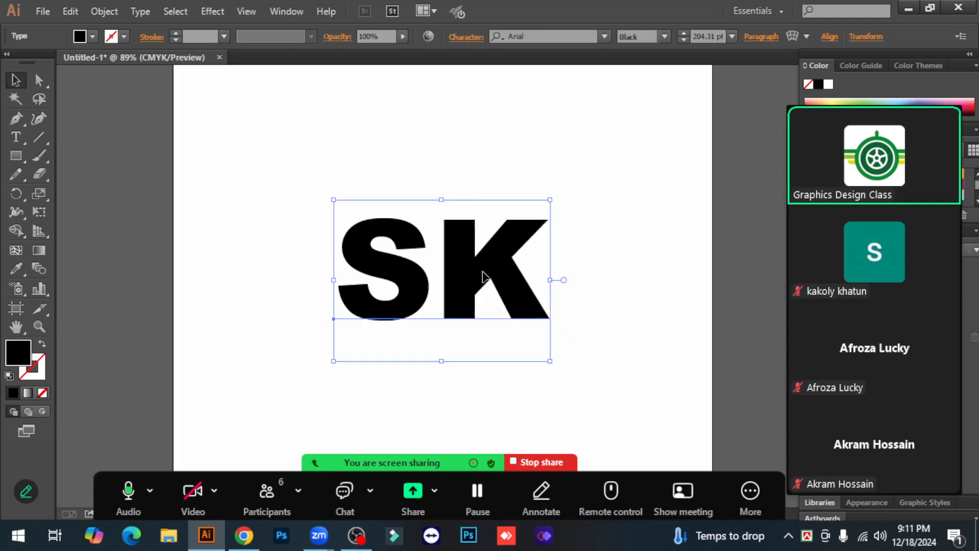
click(590, 278)
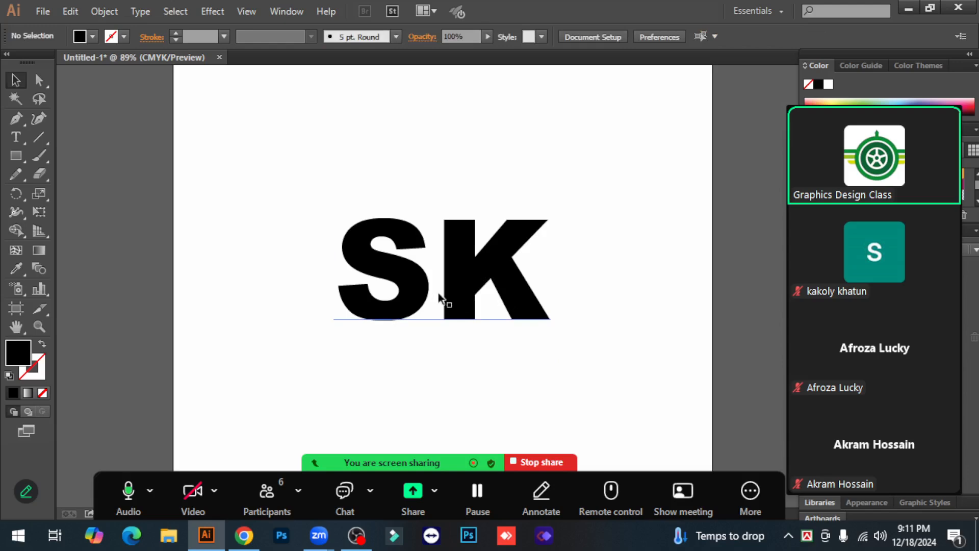
ctrl+click(488, 296)
ctrl+click(517, 291)
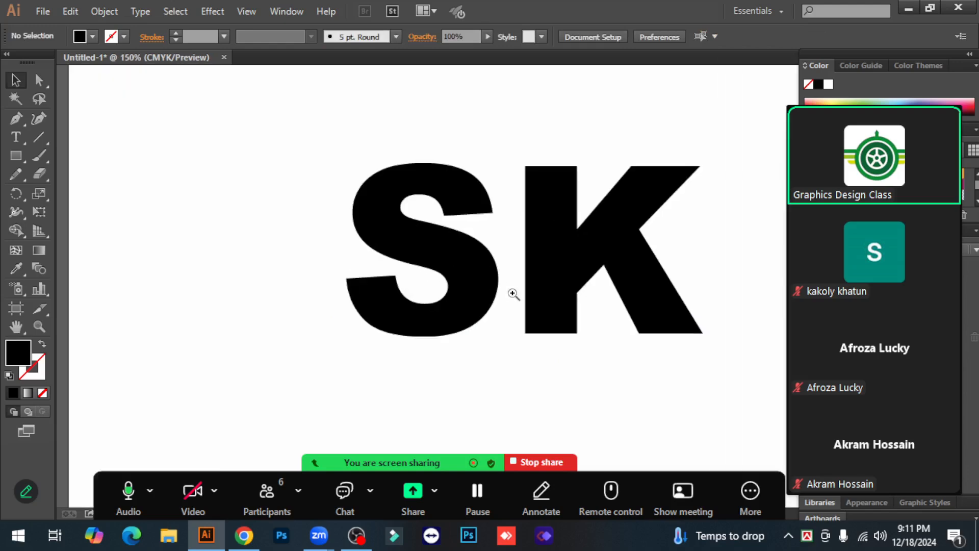
drag(487, 300, 499, 257)
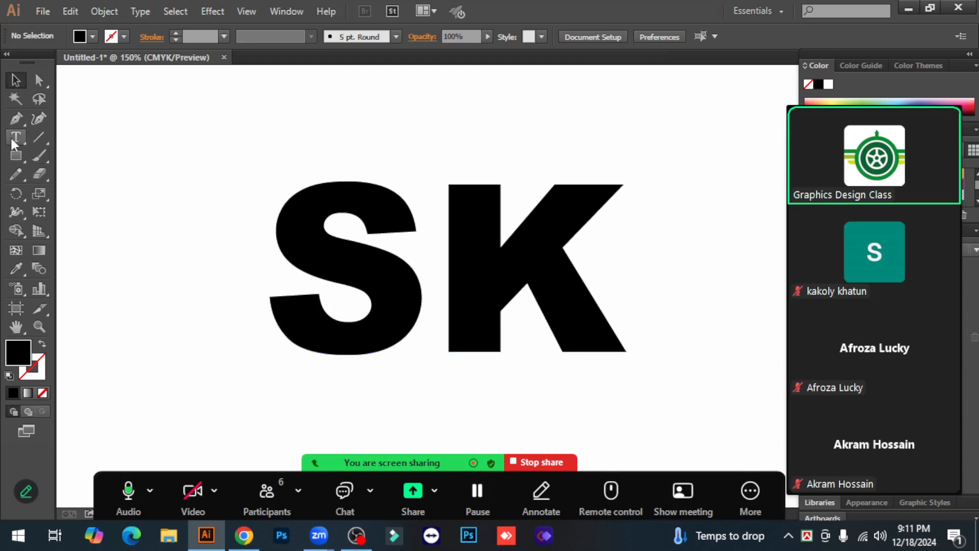
click(367, 271)
scroll(490, 264, down, 1)
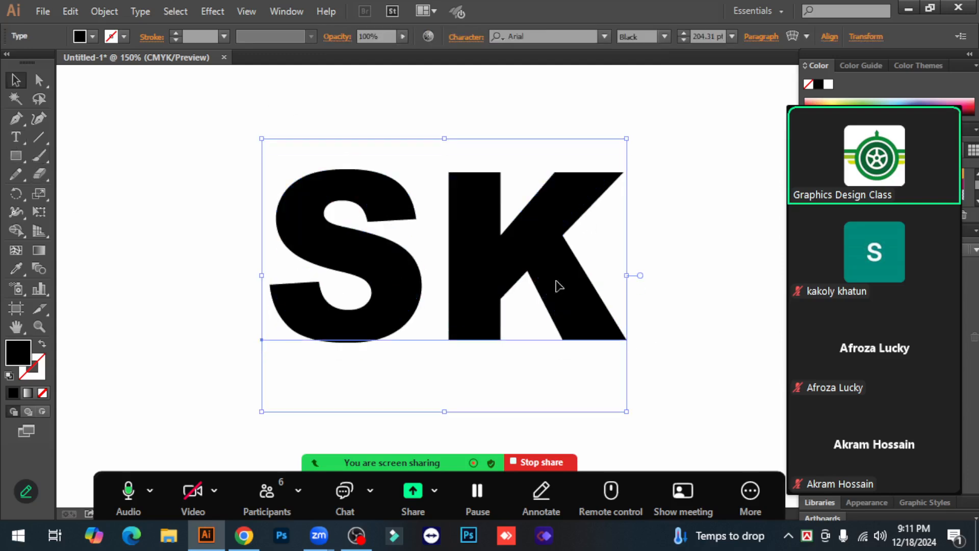
click(679, 267)
Step: Nudge the SK text slightly to the left on the artboard
click(542, 239)
drag(540, 256, 504, 260)
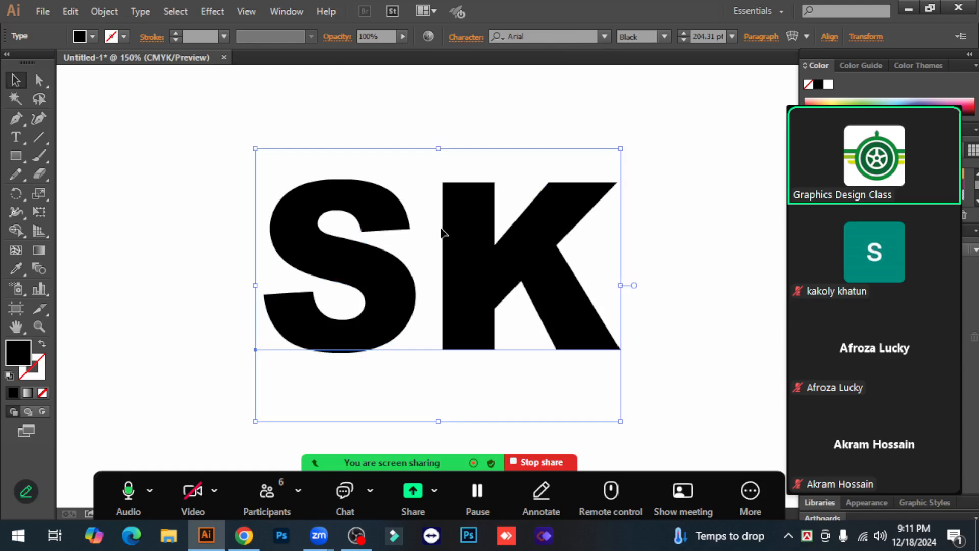
drag(470, 267, 470, 262)
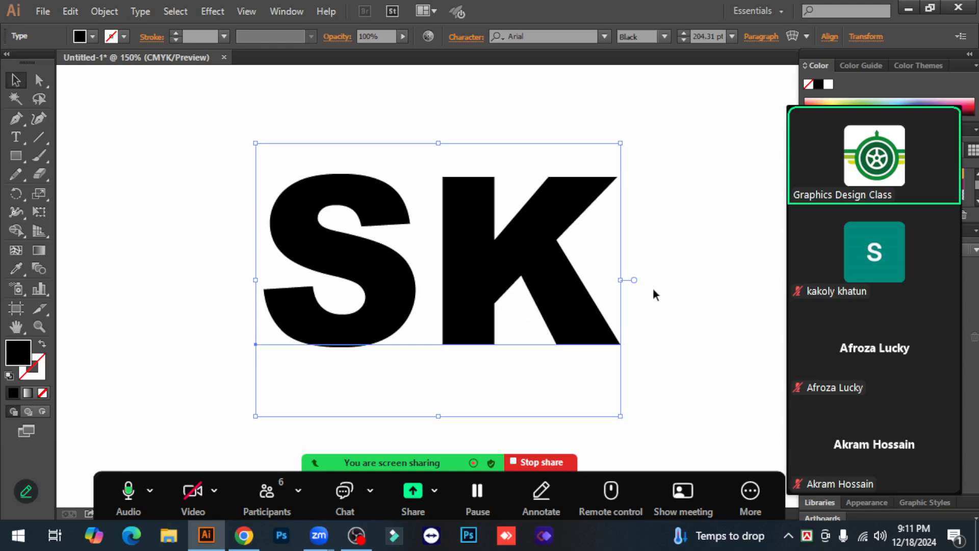
click(669, 280)
Step: Try out the installed fonts on the SK text, set it to Ethnocentric Regular and recentre it on the artboard
click(528, 267)
click(604, 36)
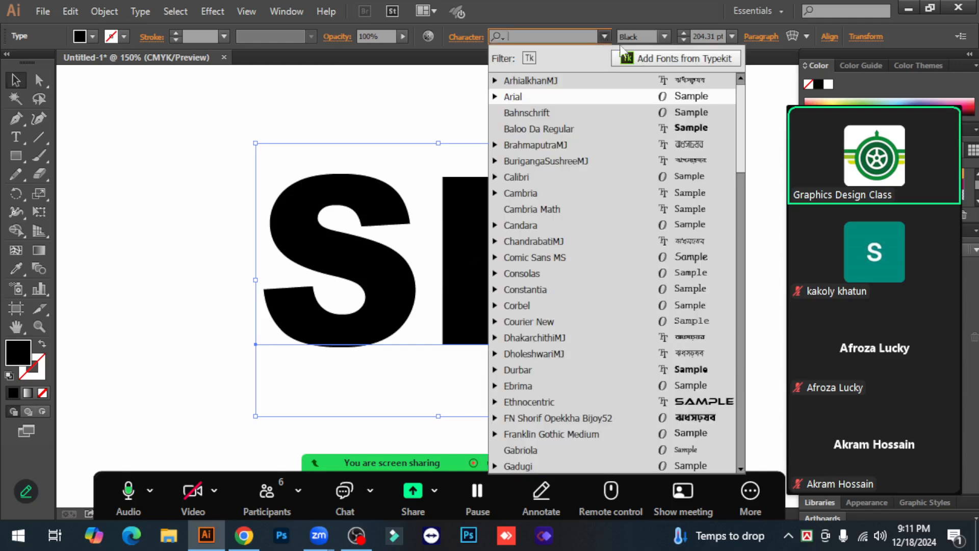
click(537, 79)
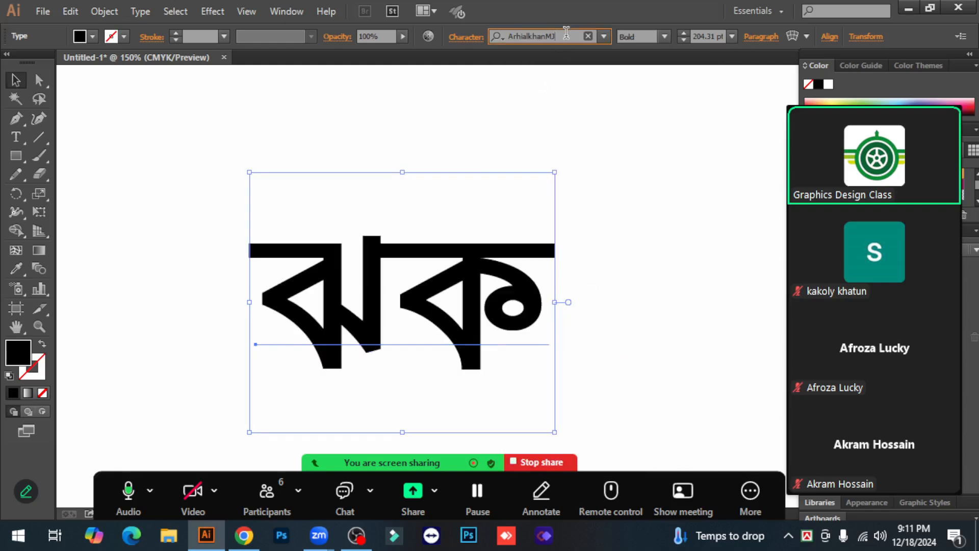
key(Down)
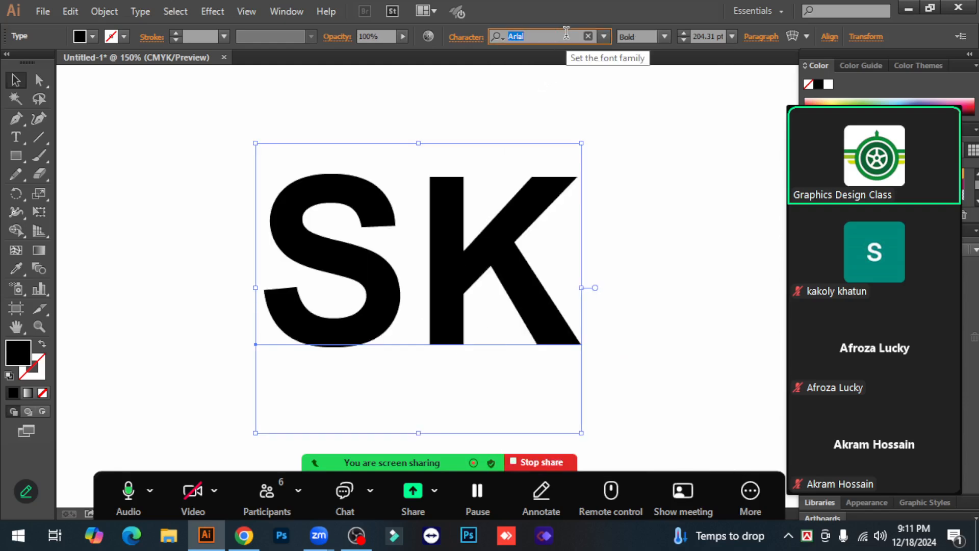
key(Down)
key(Down)
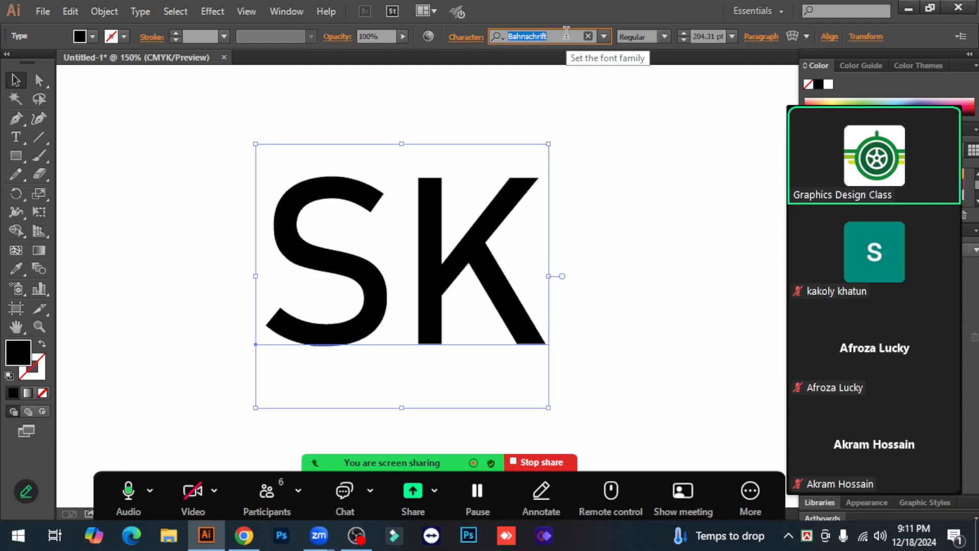
key(Down)
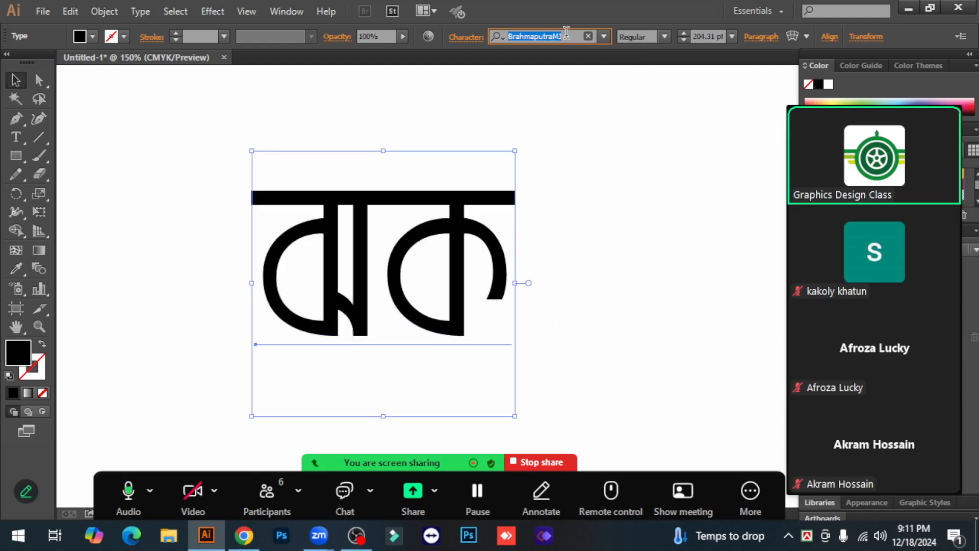
key(Up)
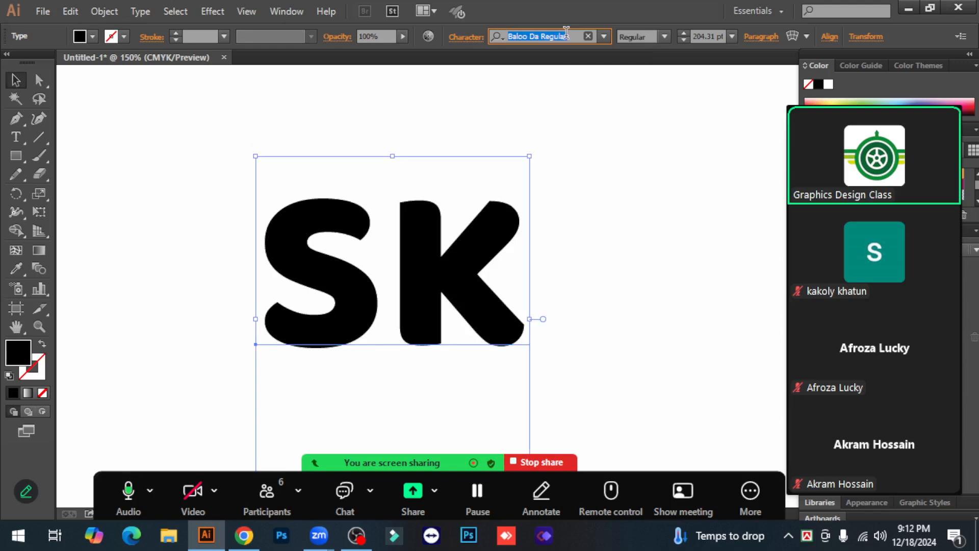
key(Down)
key(Down)
key(Down)
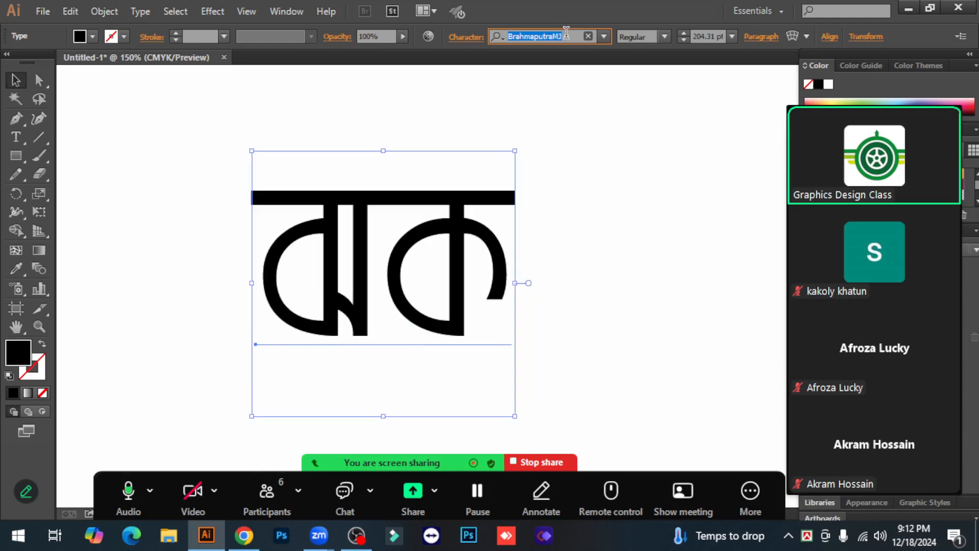
key(Down)
key(Down)
key(Down)
key(Down)
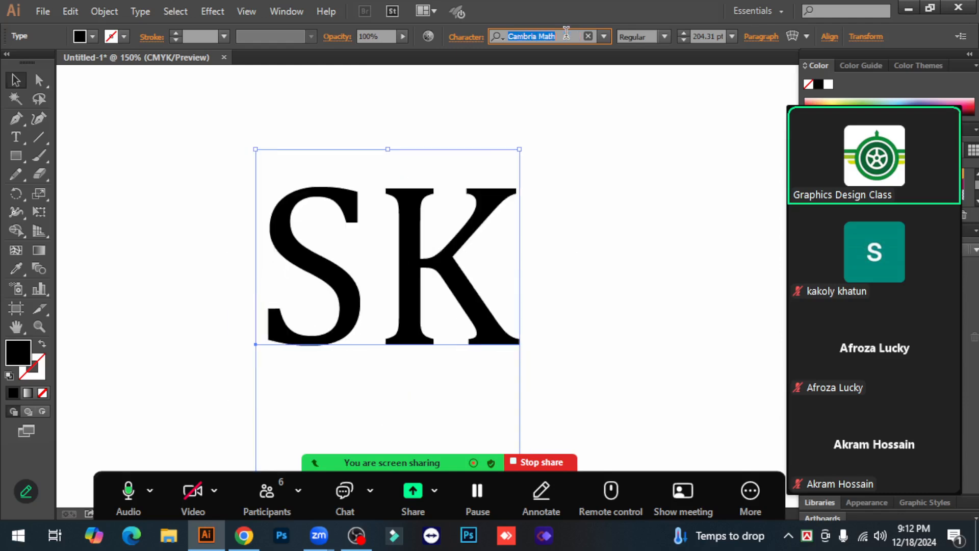
key(Down)
key(Down)
key(Down)
key(Down)
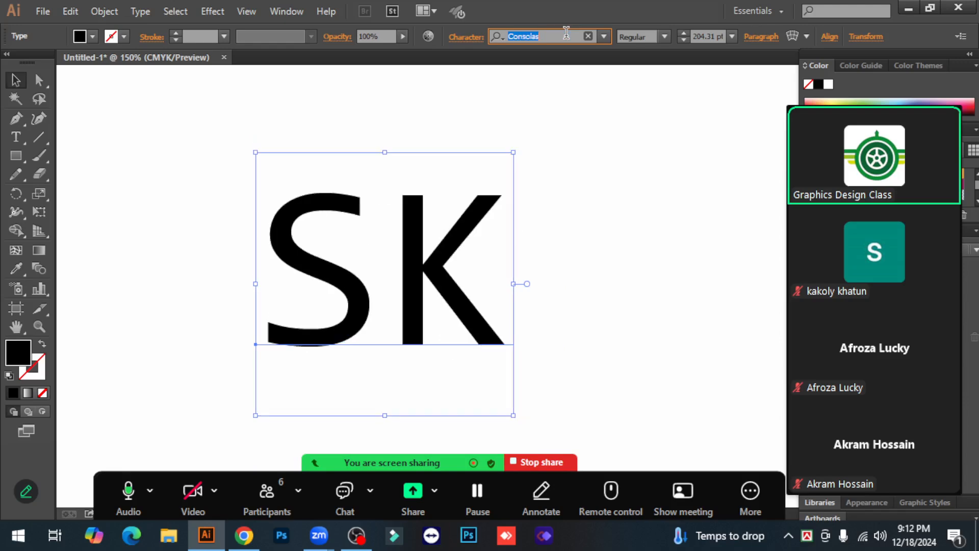
key(Down)
key(Down)
key(Down)
key(Down)
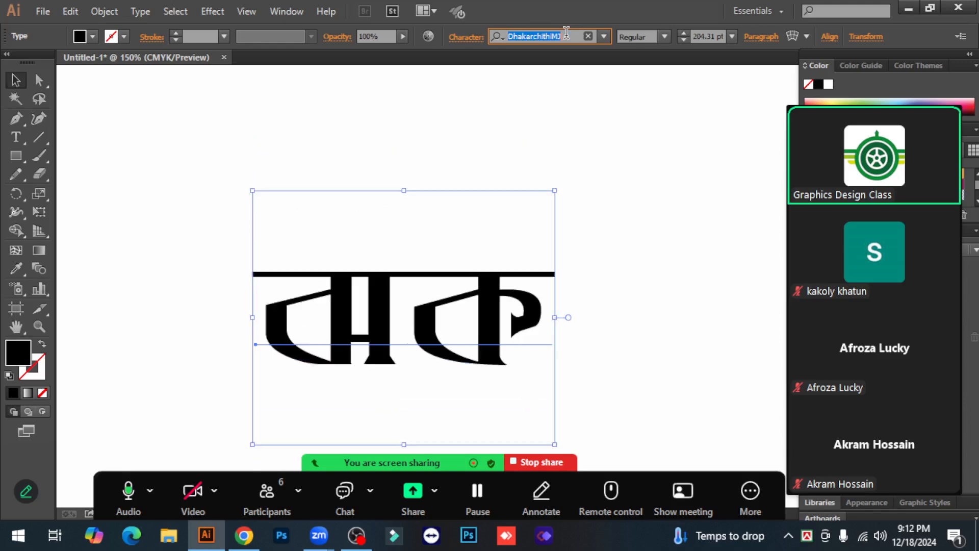
key(Down)
key(Down)
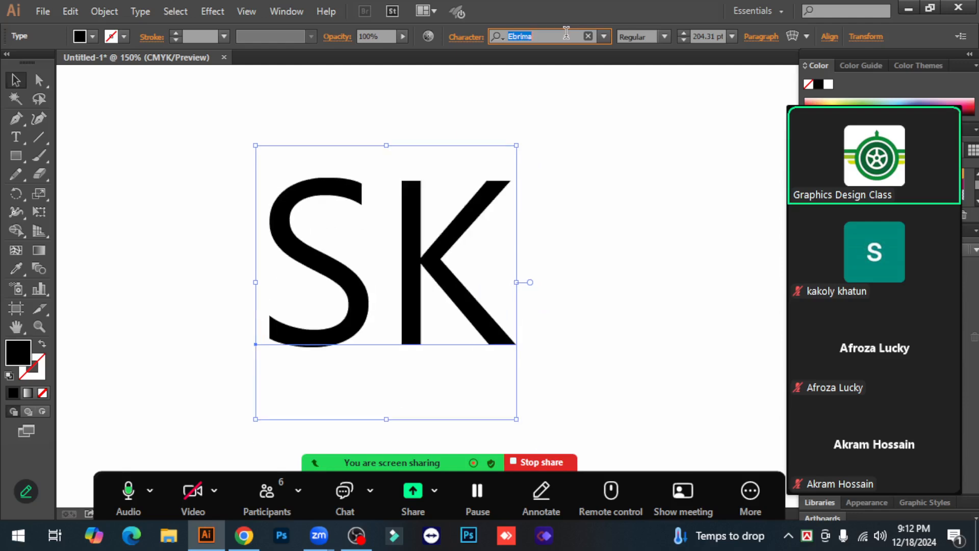
key(Down)
key(Down)
key(Down)
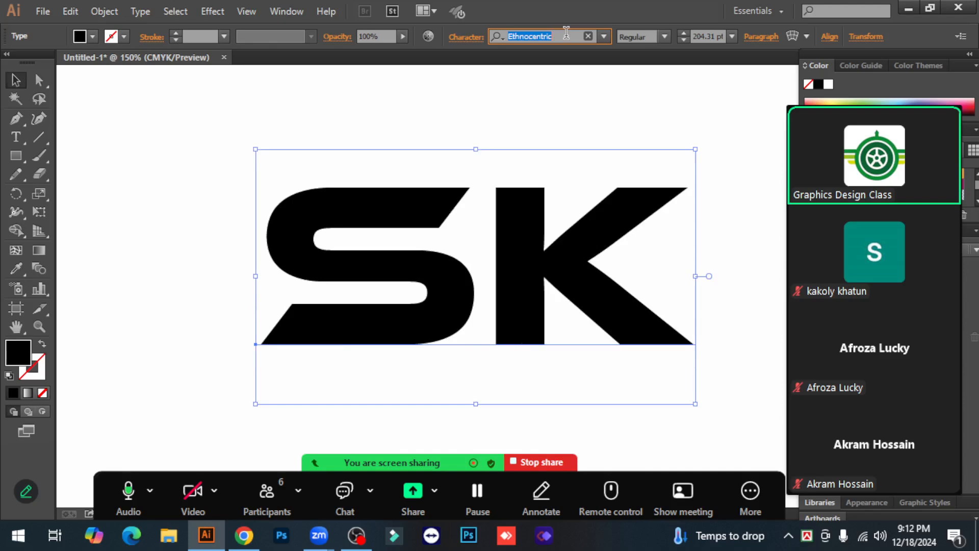
drag(537, 248, 512, 237)
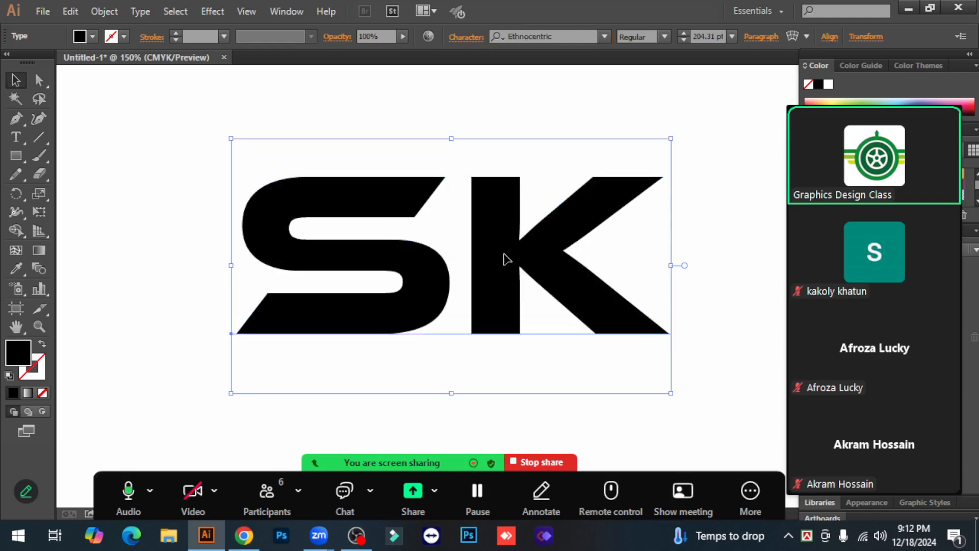
click(708, 250)
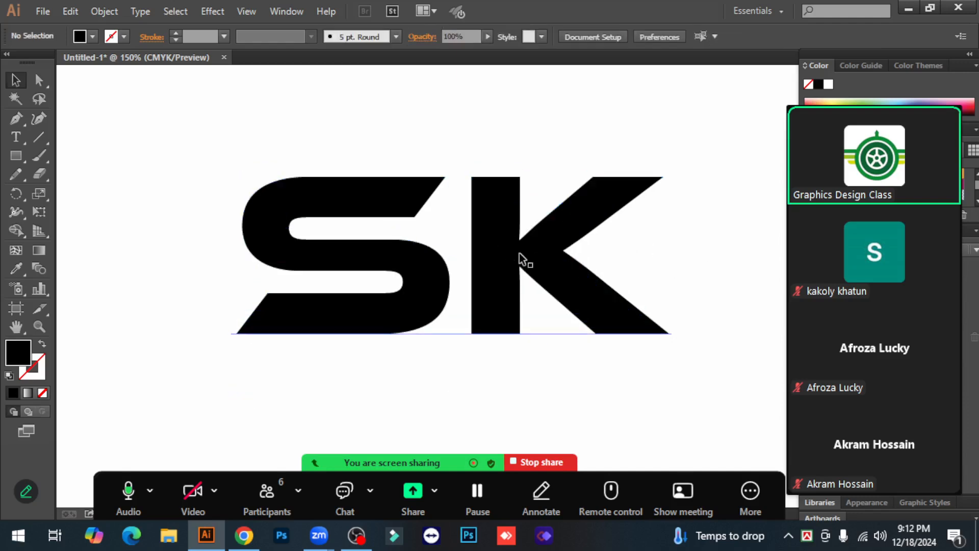
Step: Convert the SK text to outlines
click(501, 250)
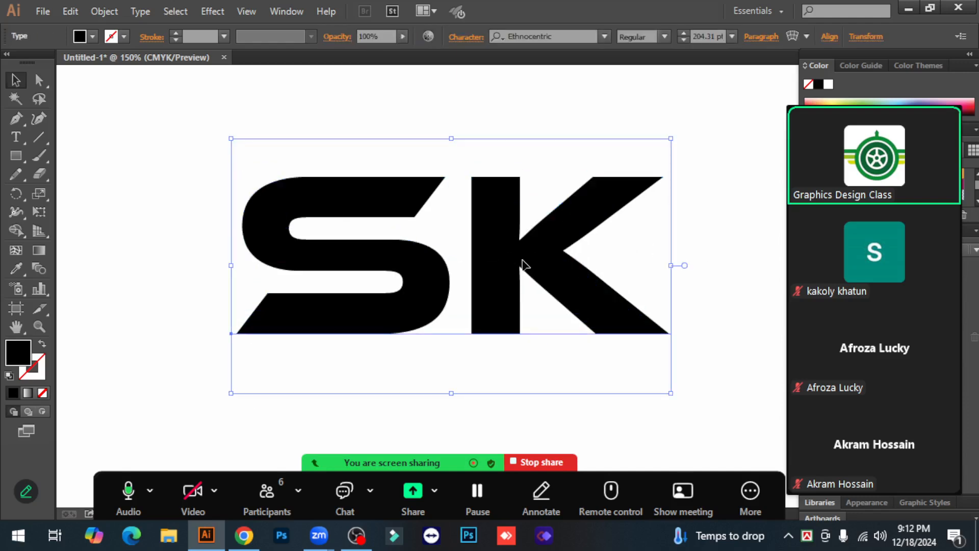
right_click(481, 240)
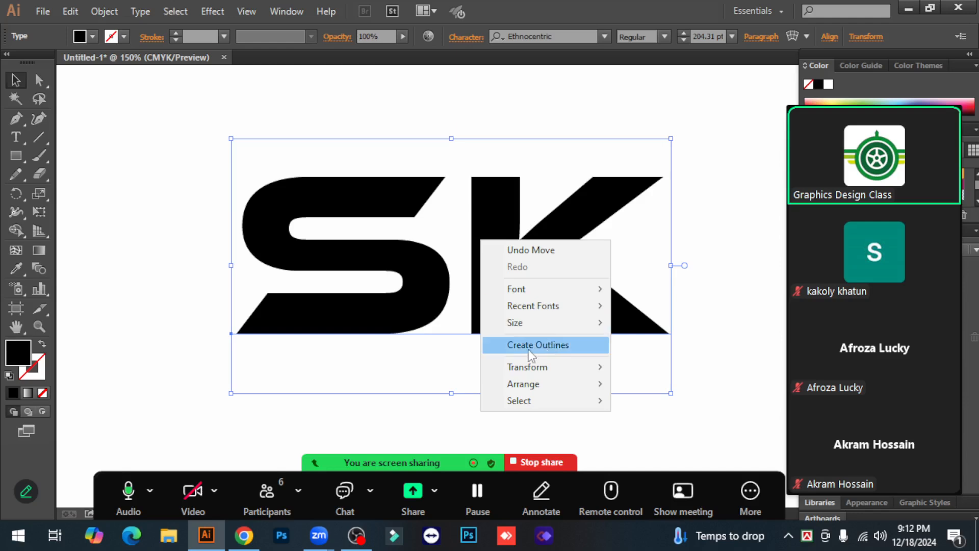
click(546, 346)
click(705, 311)
click(509, 259)
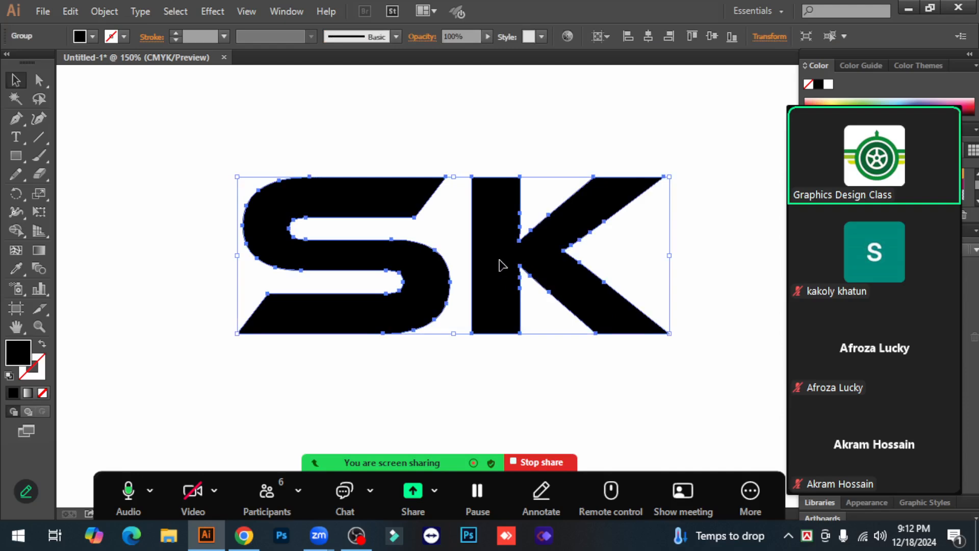
click(563, 410)
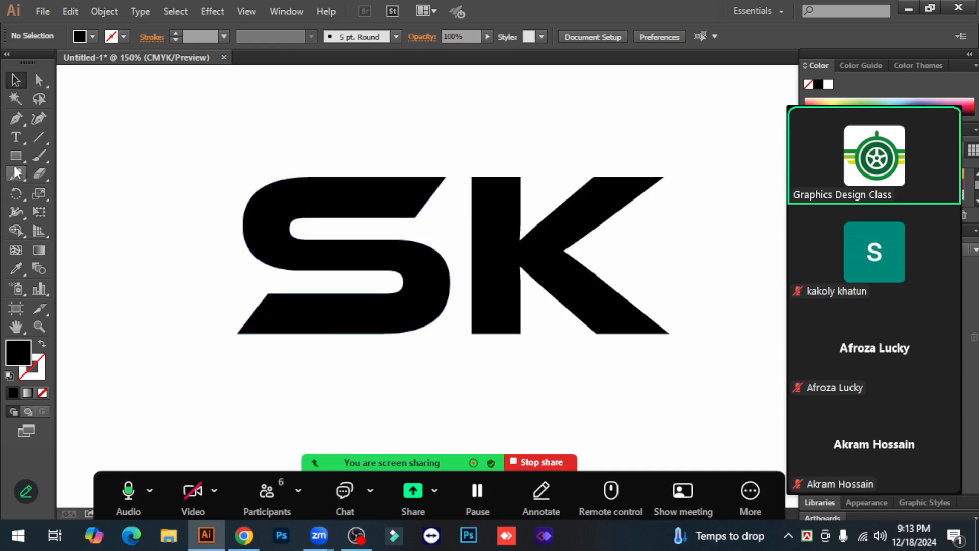
Step: Draw a black rectangle over the S's bottom bar, extending it to the right edge of the K's stem
drag(16, 158, 59, 165)
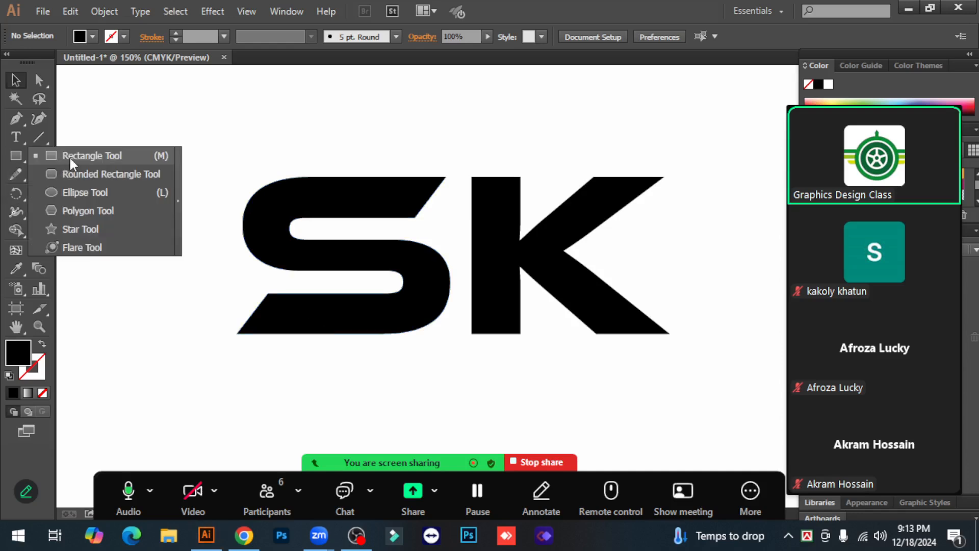
click(68, 155)
drag(268, 294, 520, 334)
click(15, 80)
click(443, 221)
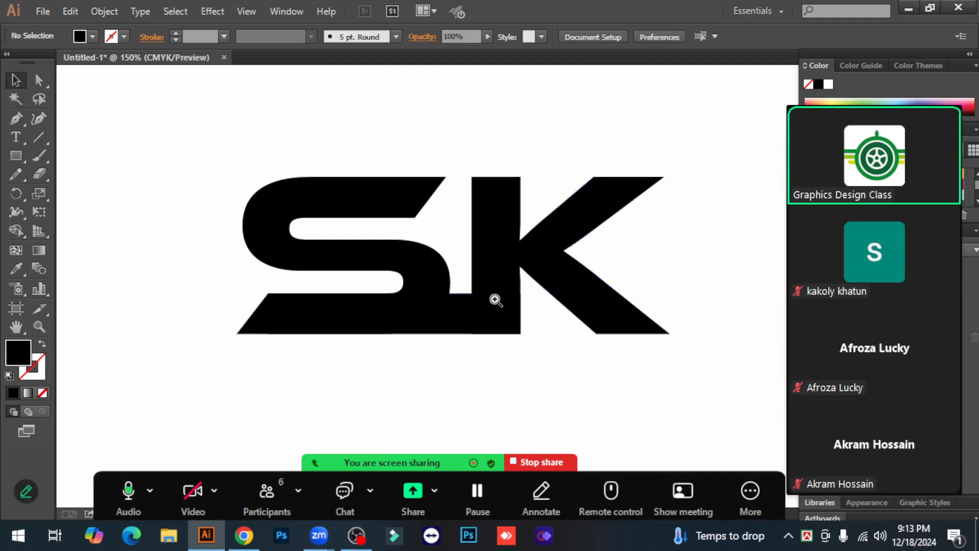
Step: Shorten the black rectangle from its right side so it ends where the S's lower curve begins
key(ctrl+equal)
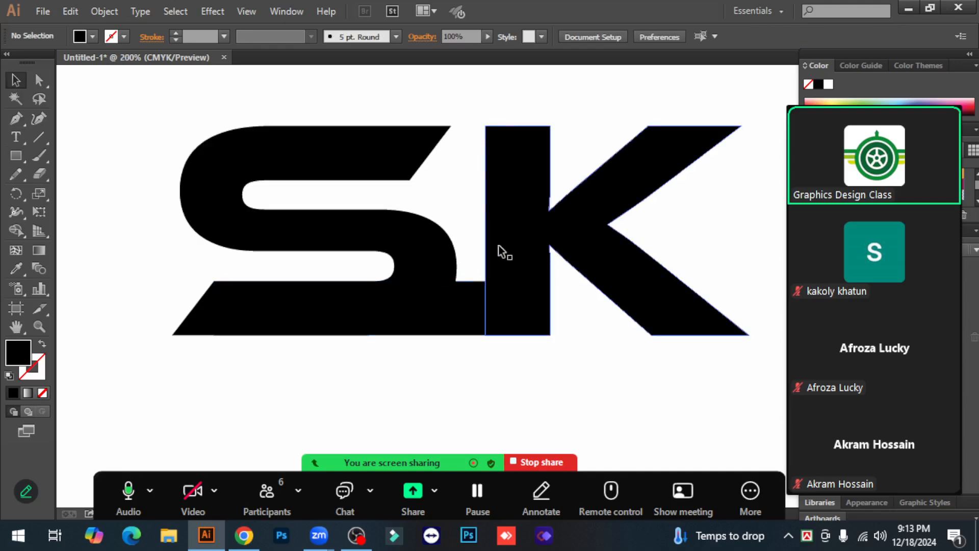
click(461, 315)
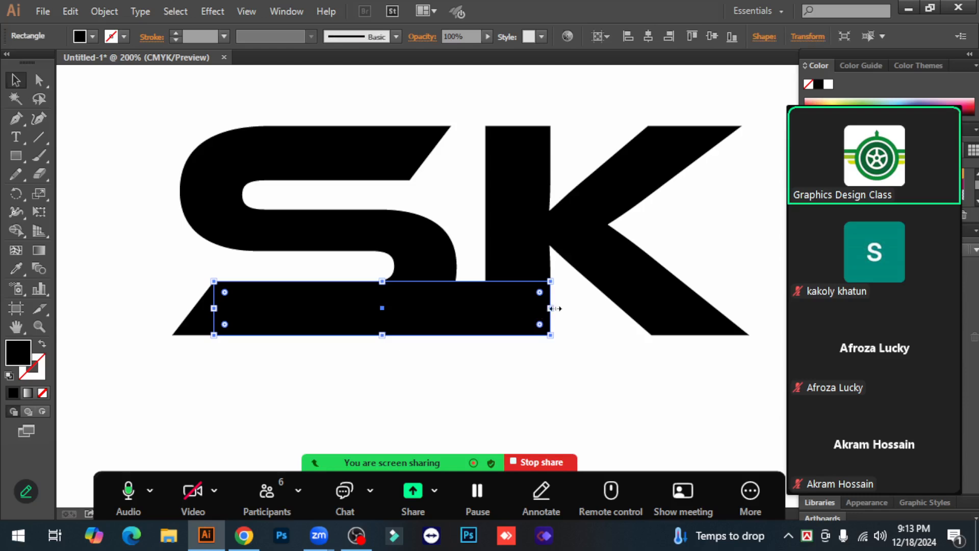
drag(550, 308, 382, 308)
click(470, 379)
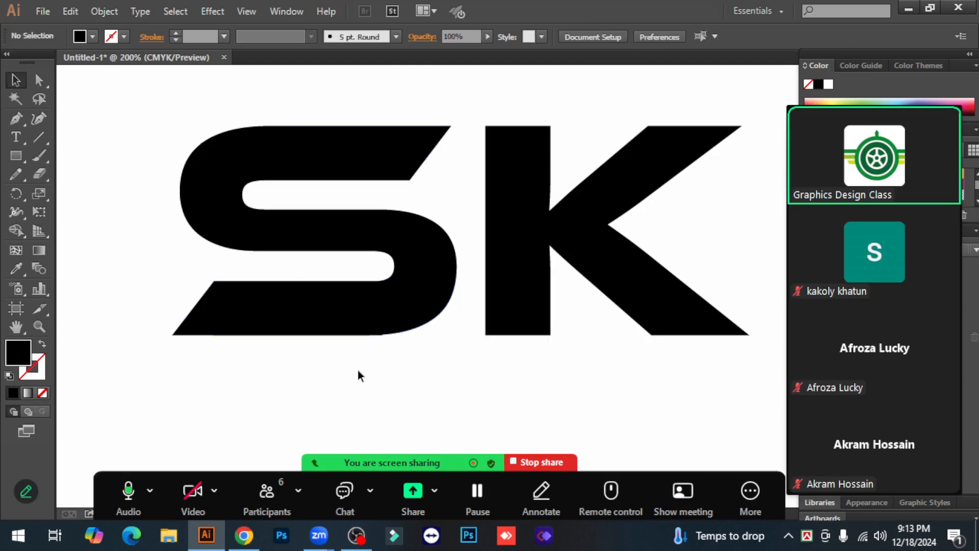
Step: Lengthen the K's stem downward below the baseline by moving only its two bottom anchor points
scroll(414, 384, down, 1)
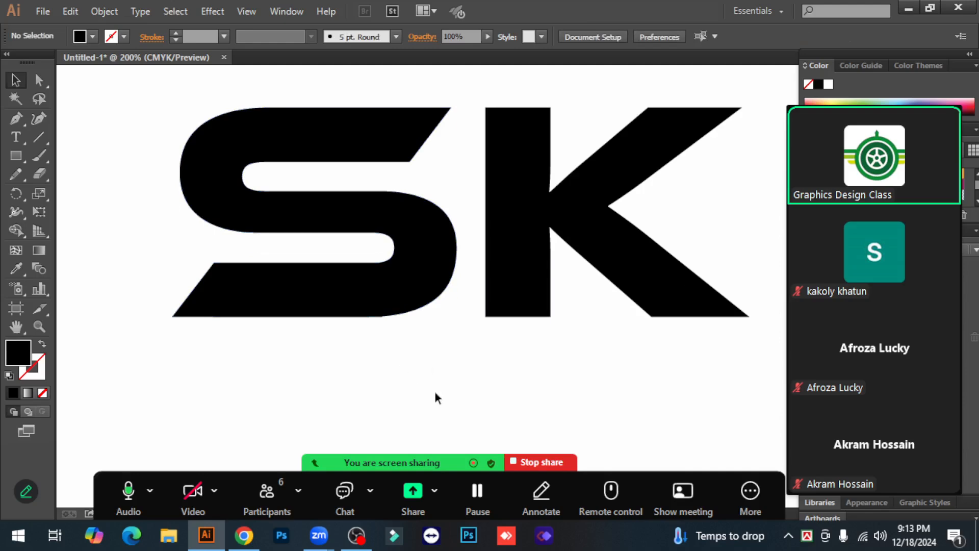
scroll(435, 393, up, 1)
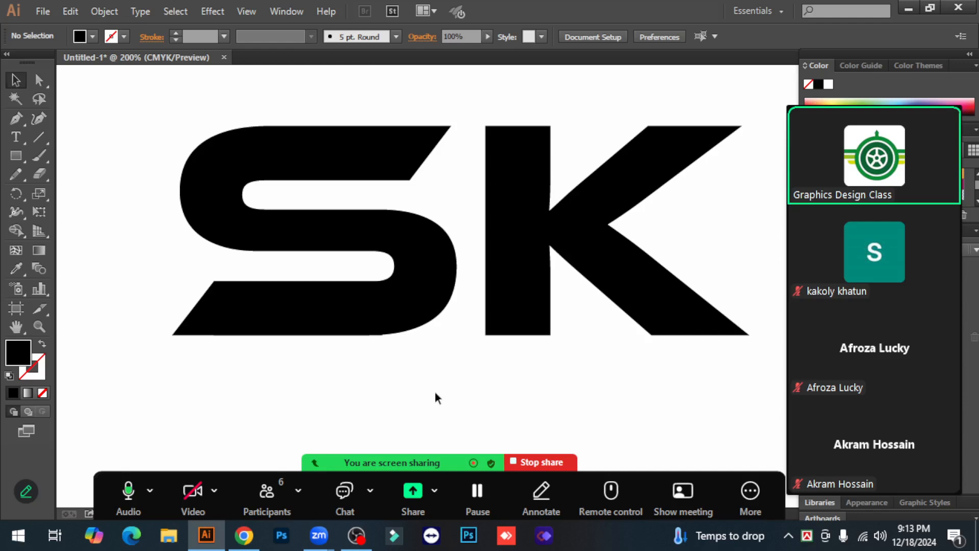
click(39, 80)
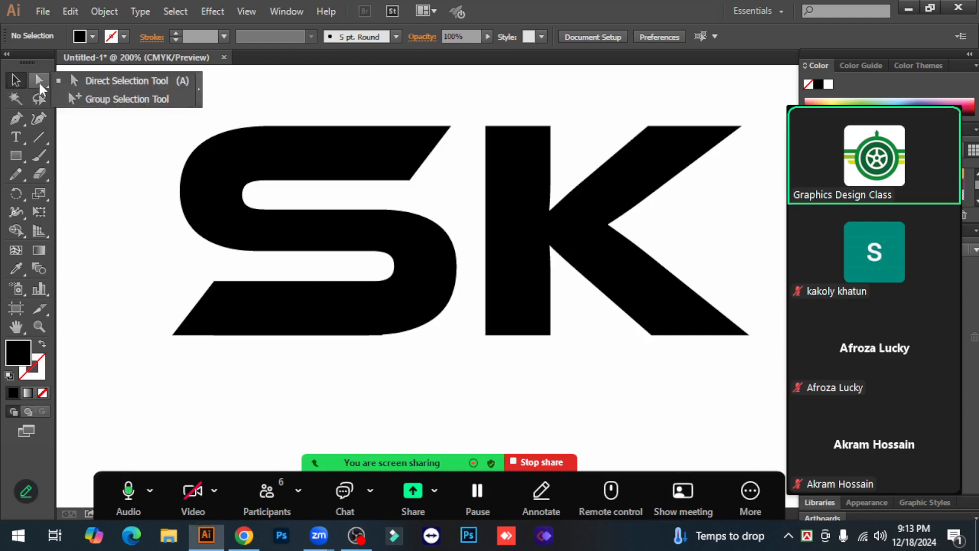
click(111, 83)
drag(477, 327, 561, 347)
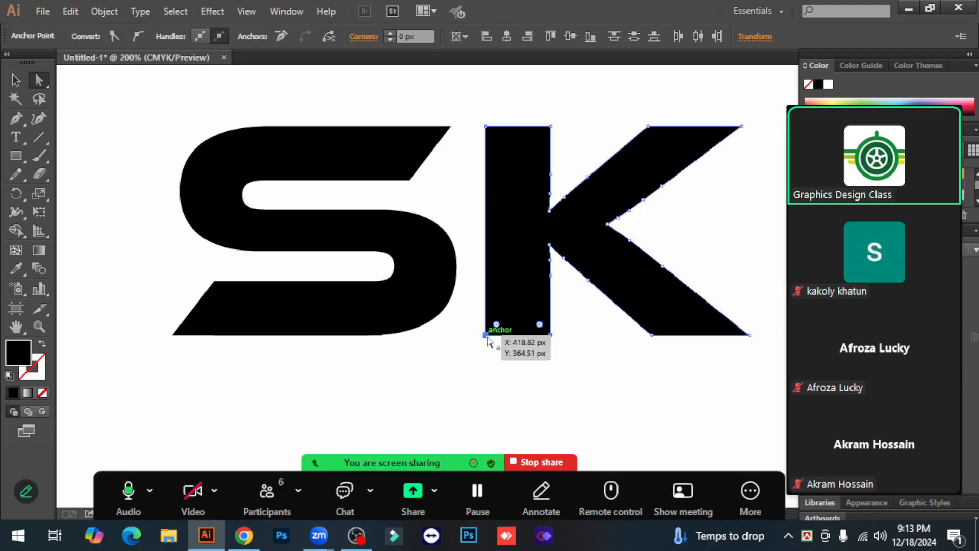
key(Down)
key(Down)
key(Down)
key(Down)
key(Down)
key(Down)
key(Down)
key(Down)
key(Down)
key(Down)
key(Down)
key(Down)
key(Down)
key(Down)
key(Down)
key(Down)
key(Down)
key(Down)
key(Down)
key(Down)
key(Down)
key(Down)
key(Down)
key(Down)
key(Down)
key(Down)
key(Down)
key(Down)
key(Down)
key(Down)
key(Down)
key(Down)
key(Down)
key(Down)
key(Down)
key(Down)
key(Down)
key(Down)
key(Down)
key(Down)
key(Down)
key(Down)
key(Down)
key(Down)
key(Down)
key(Down)
key(Down)
key(Down)
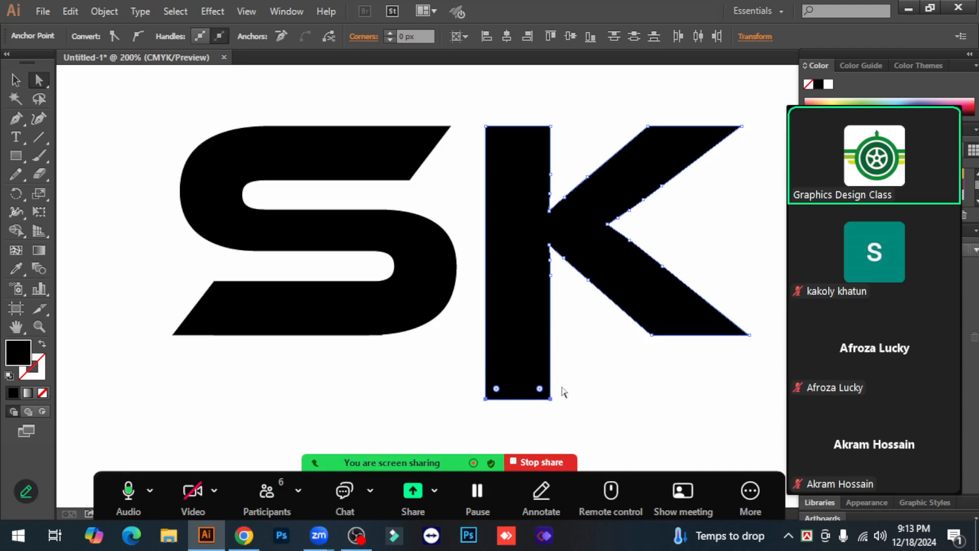
Step: Move the black rectangle just below the S and stretch it from the K's stem to the S's lower-left corner
scroll(565, 390, down, 2)
click(16, 80)
click(127, 169)
click(286, 285)
drag(323, 270, 489, 337)
drag(383, 335, 173, 336)
click(243, 408)
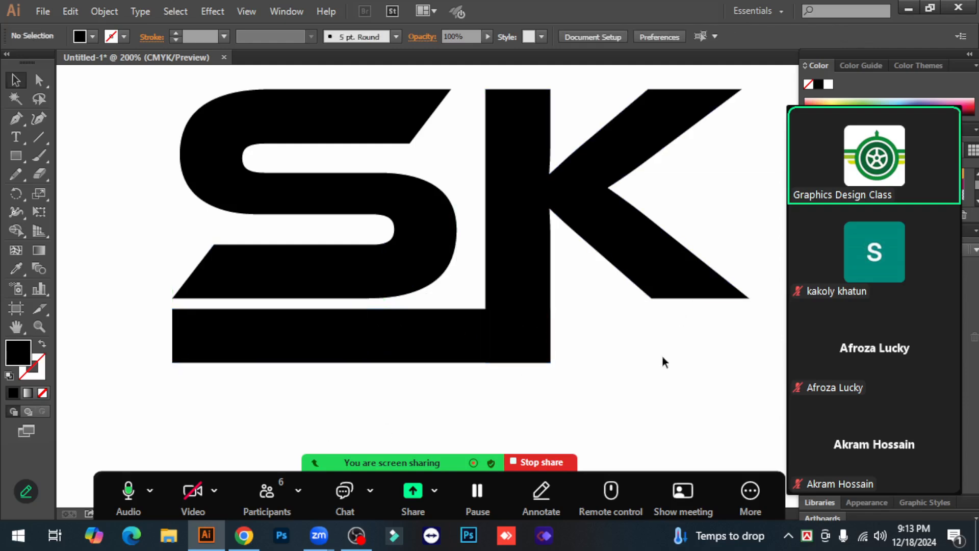
Step: Delete the black rectangle beneath the S
scroll(672, 345, up, 1)
click(497, 351)
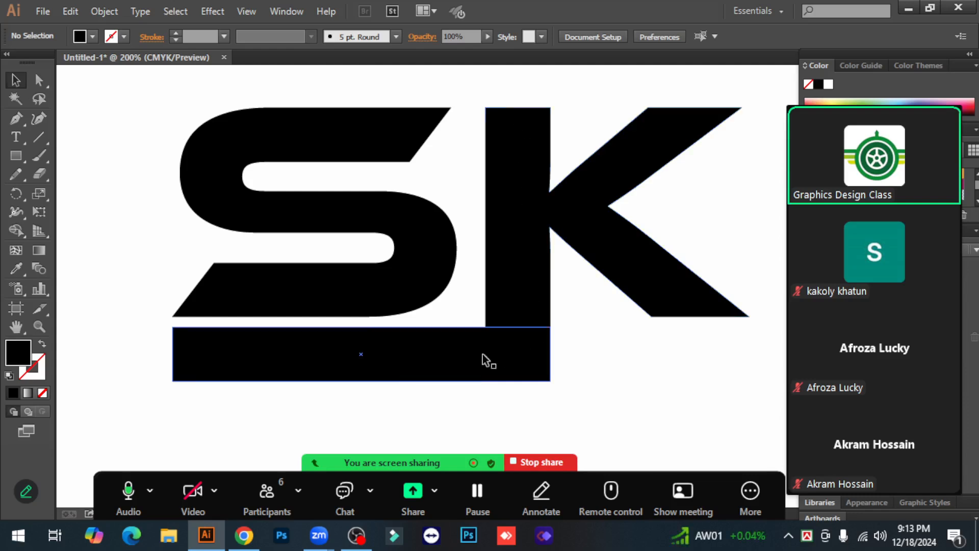
click(621, 398)
key(ctrl+minus)
key(ctrl+minus)
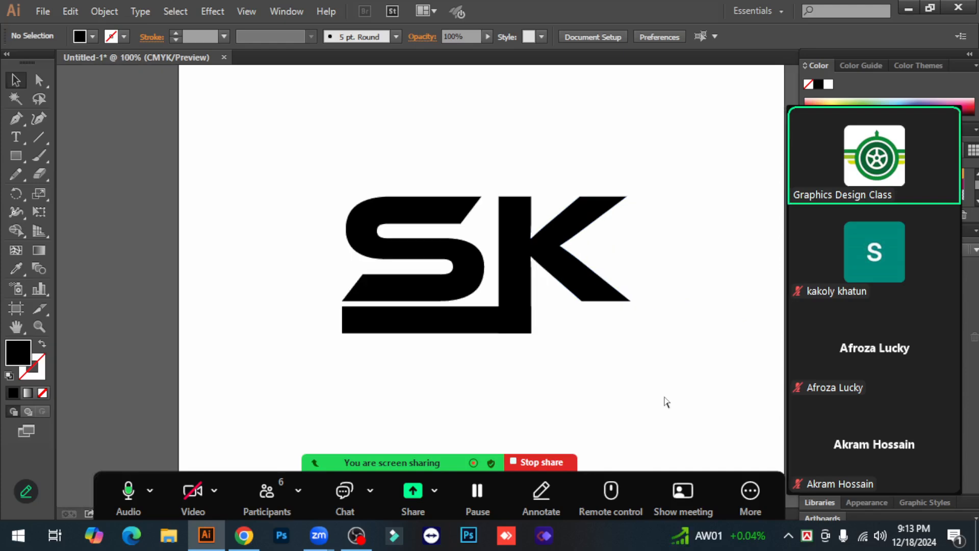
key(ctrl+plus)
key(ctrl+plus)
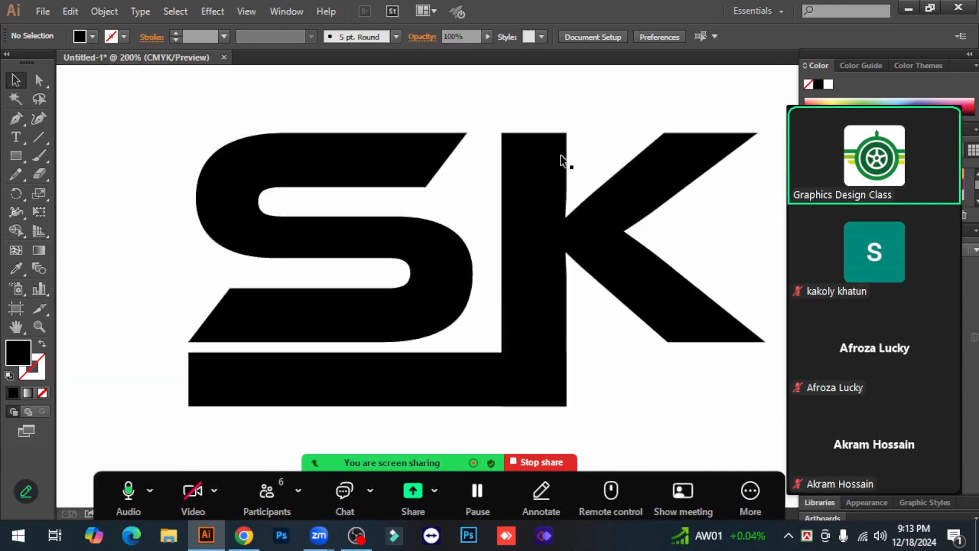
click(443, 389)
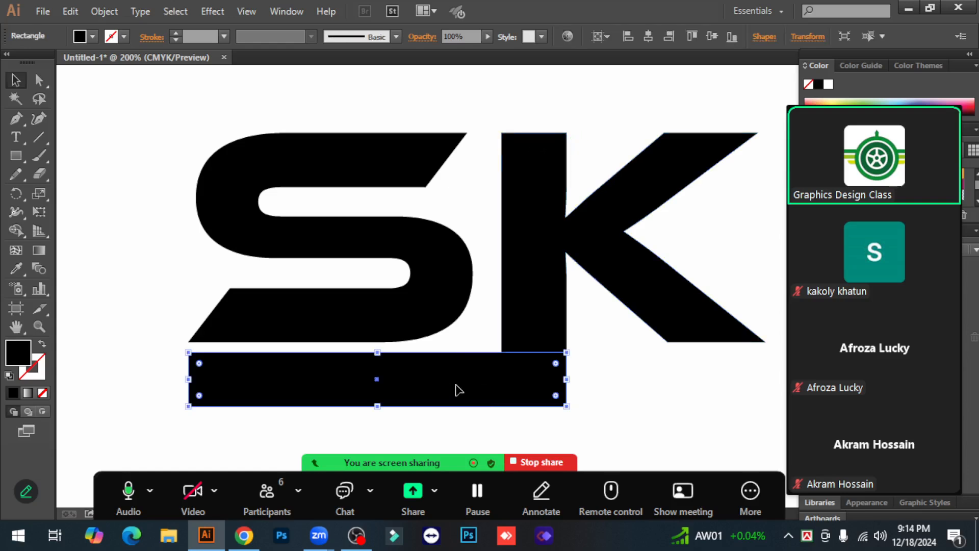
key(Delete)
Step: Draw a black rectangle about 42.5 × 178.7 px that exactly covers the K's lengthened stem
drag(17, 157, 71, 153)
drag(502, 133, 566, 407)
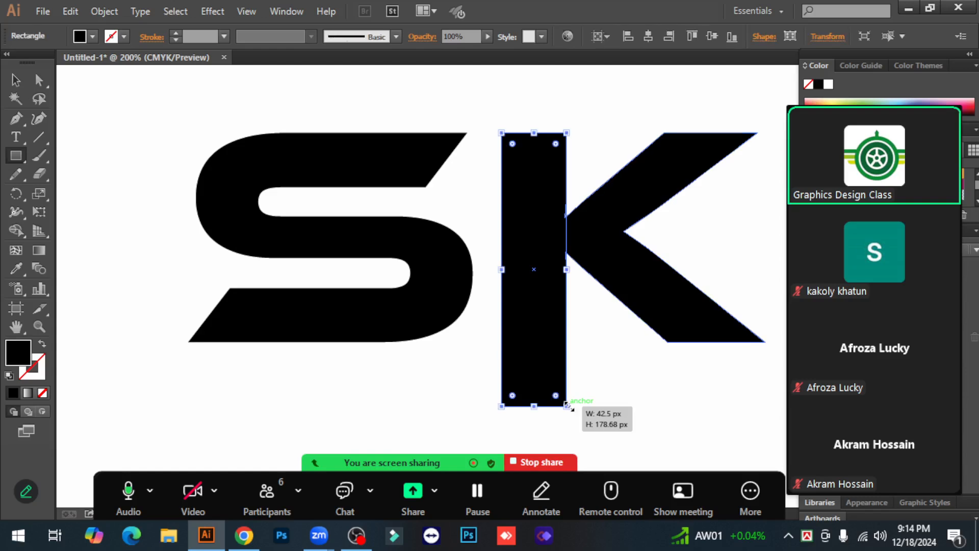
click(20, 82)
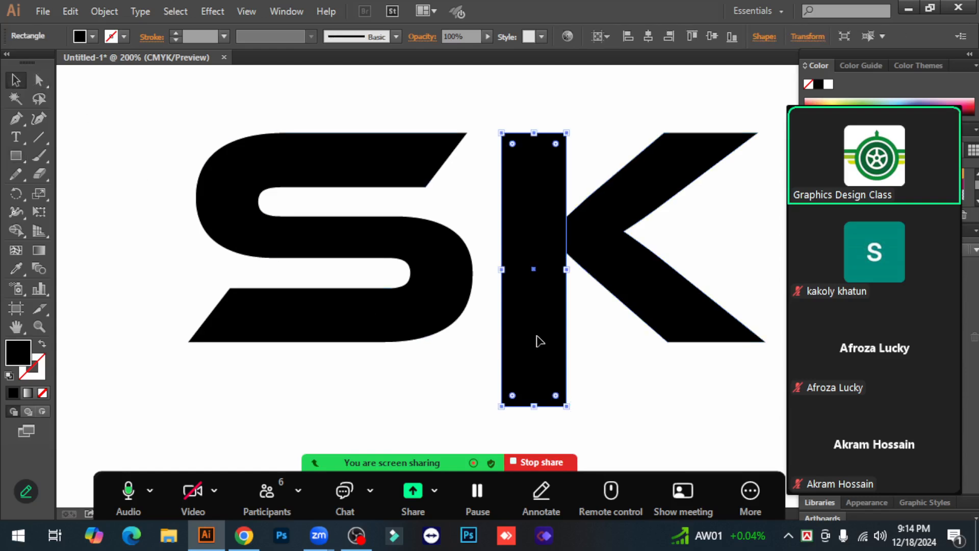
Step: Turn the stem-sized rectangle horizontal and place it across the foot of the K's stem with their right edges aligned
scroll(540, 341, down, 3)
key(ctrl+minus)
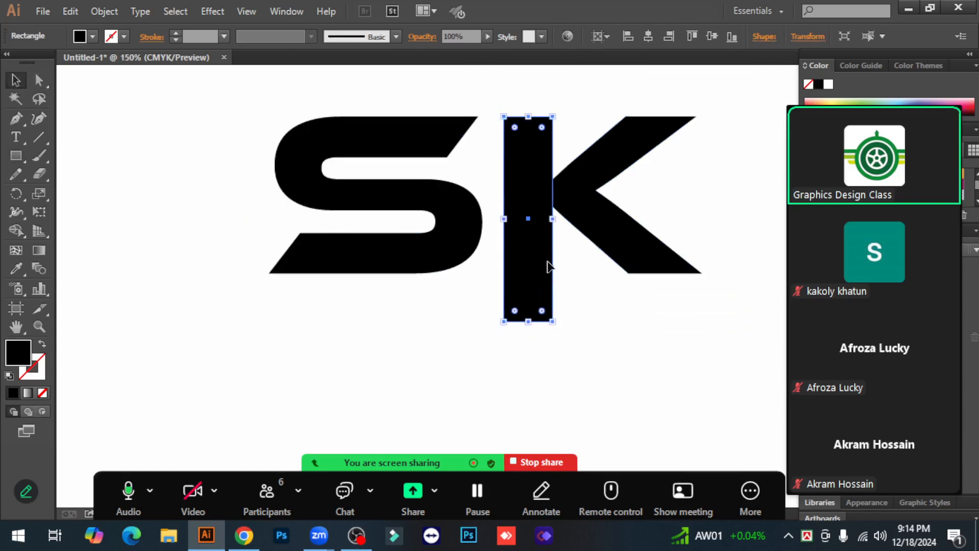
drag(517, 276, 216, 411)
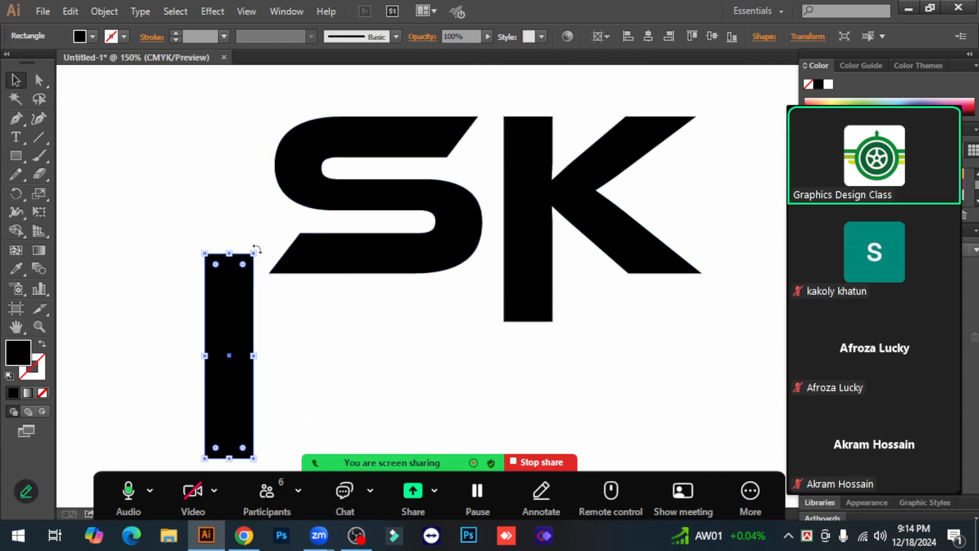
drag(260, 249, 497, 324)
click(402, 375)
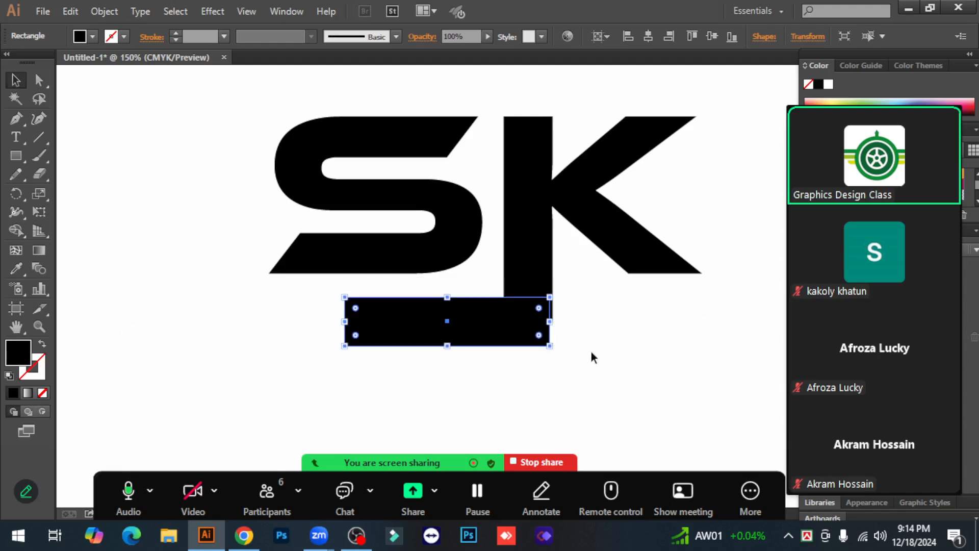
ctrl+click(512, 343)
ctrl+click(514, 345)
ctrl+click(529, 308)
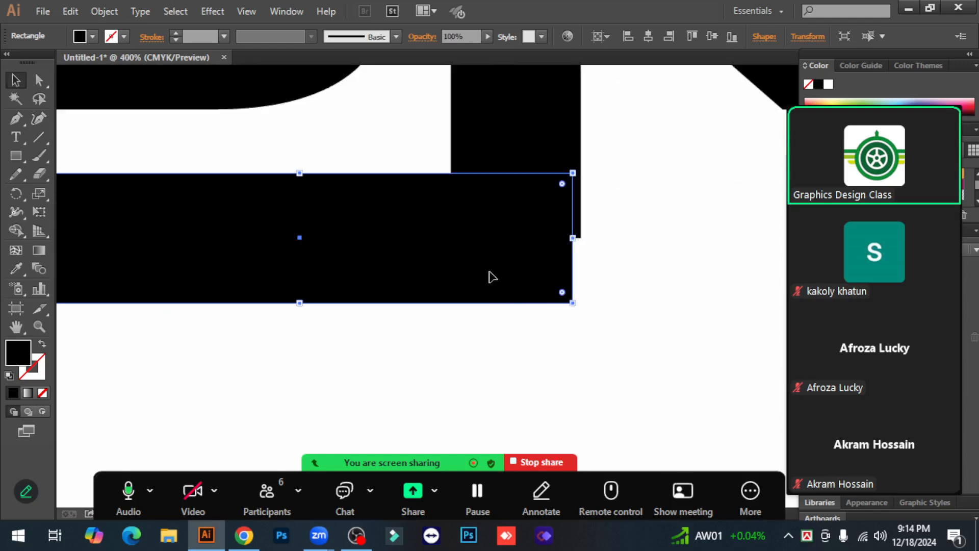
drag(483, 263, 488, 264)
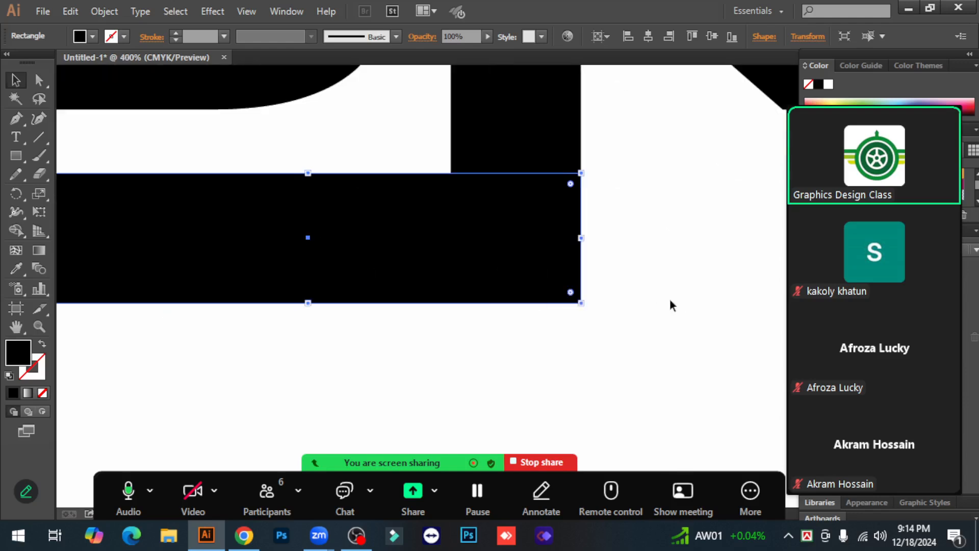
Step: Stretch the horizontal bar leftward until its end lines up with the S's lower-left corner
click(662, 305)
key(ctrl+minus)
key(ctrl+minus)
key(ctrl+minus)
key(ctrl+minus)
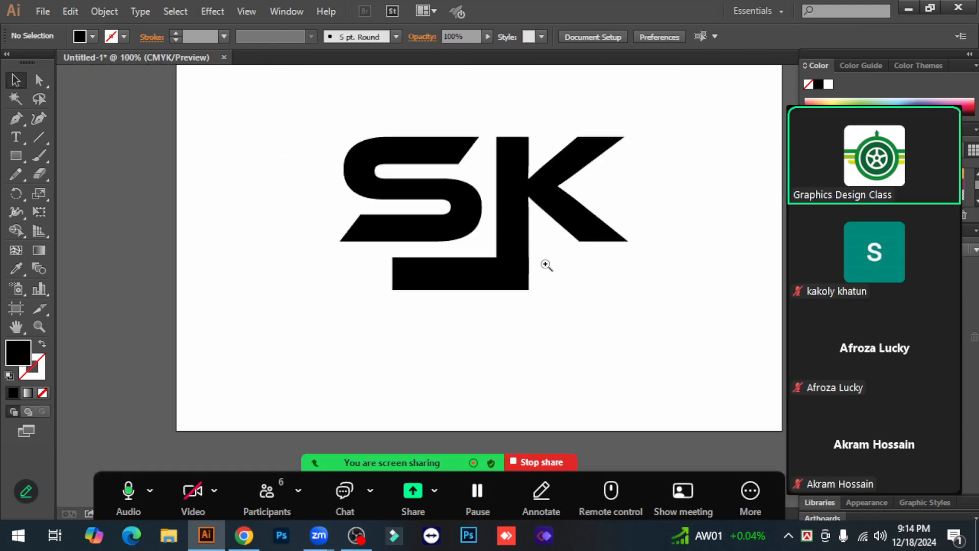
ctrl+click(503, 208)
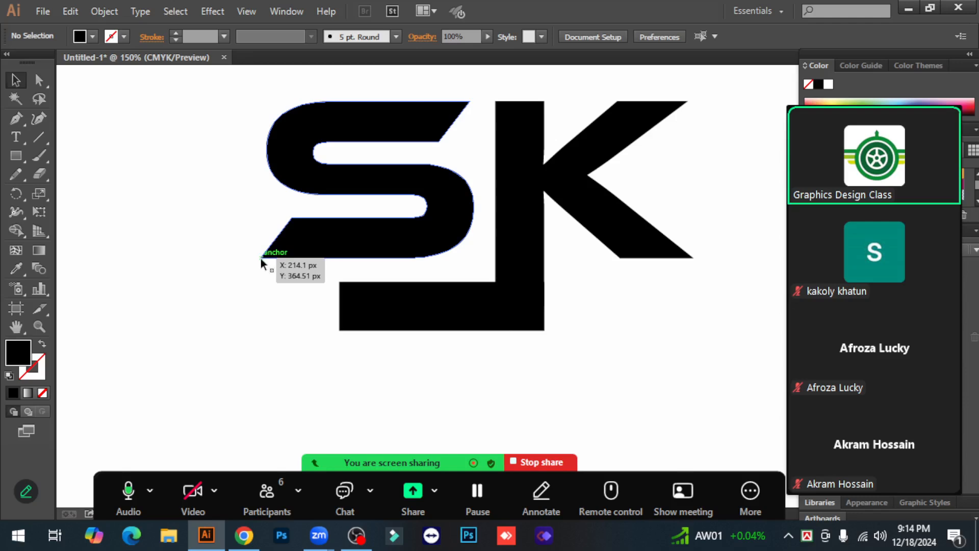
click(350, 316)
drag(337, 307, 260, 307)
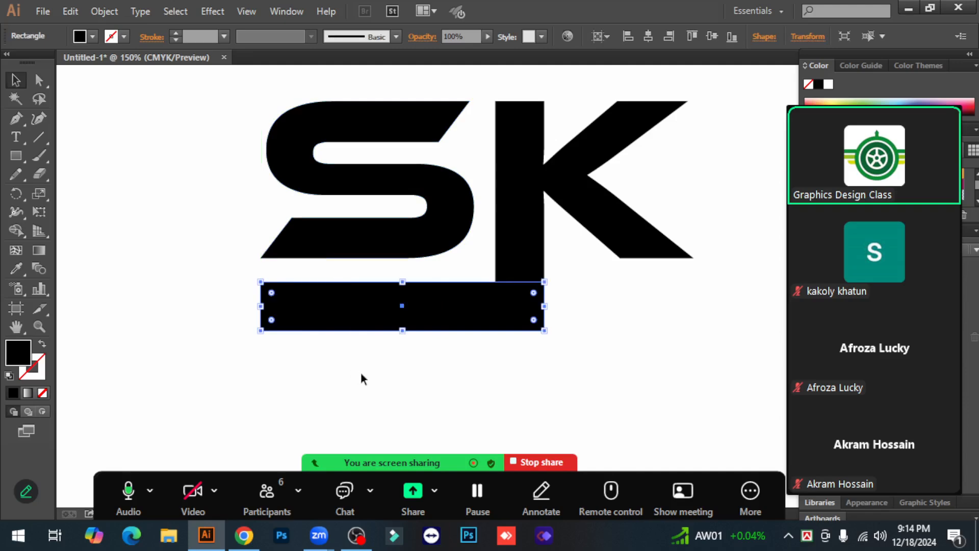
click(362, 375)
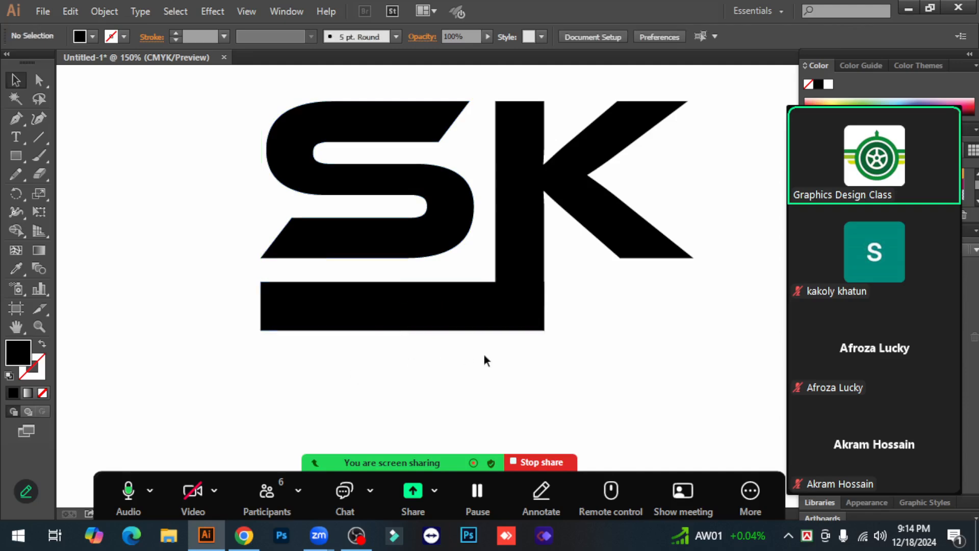
Step: Fine-tune the bar's position at high magnification so its right edge is flush with the right edge of the K's stem
click(518, 311)
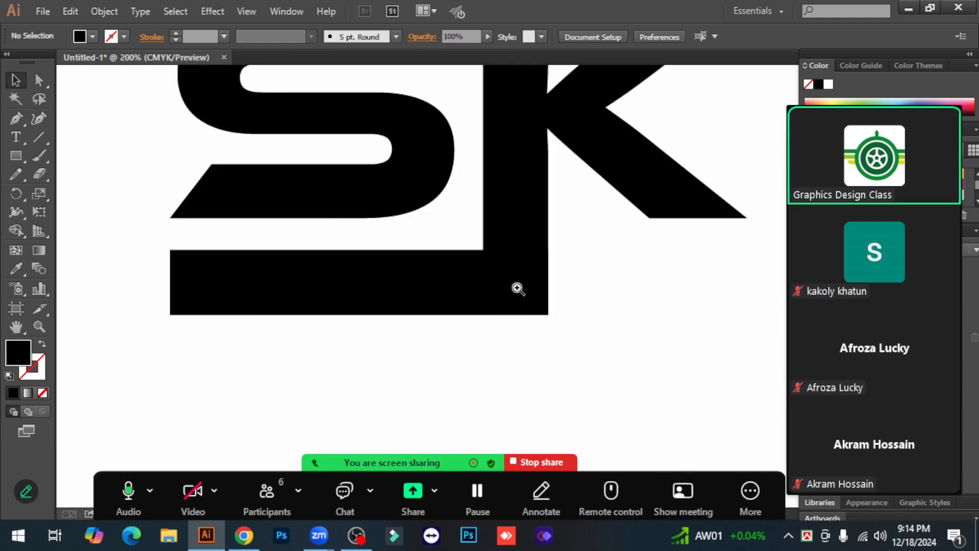
click(516, 286)
click(516, 286)
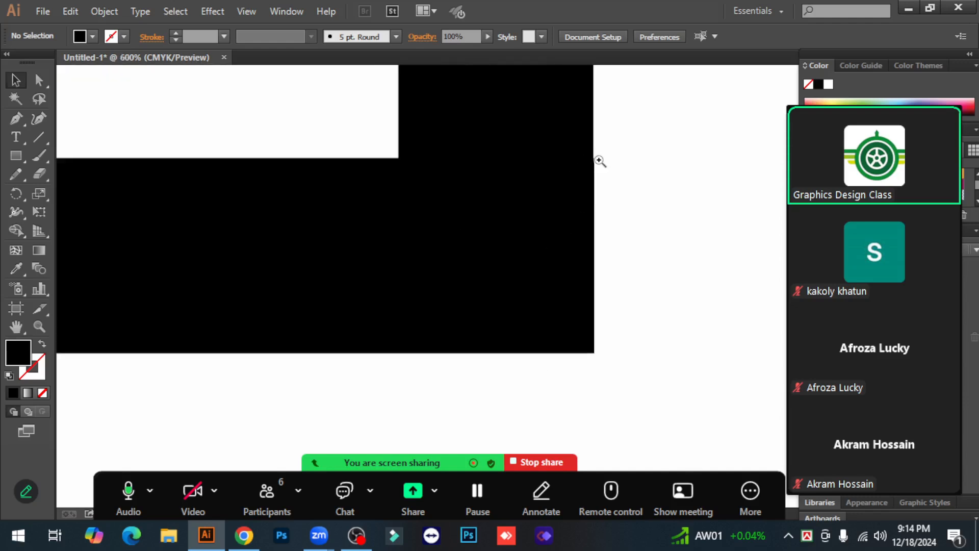
click(505, 295)
click(505, 311)
click(504, 311)
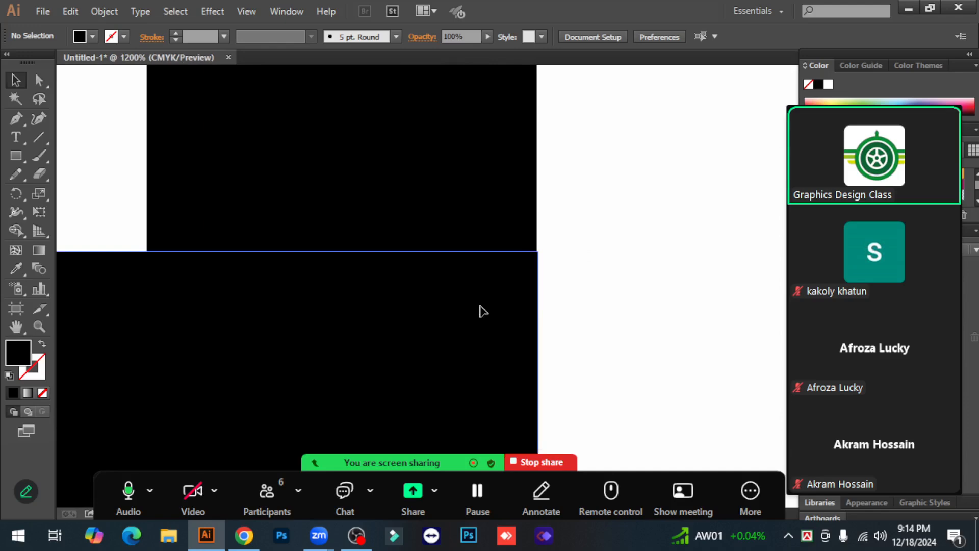
scroll(612, 357, down, 5)
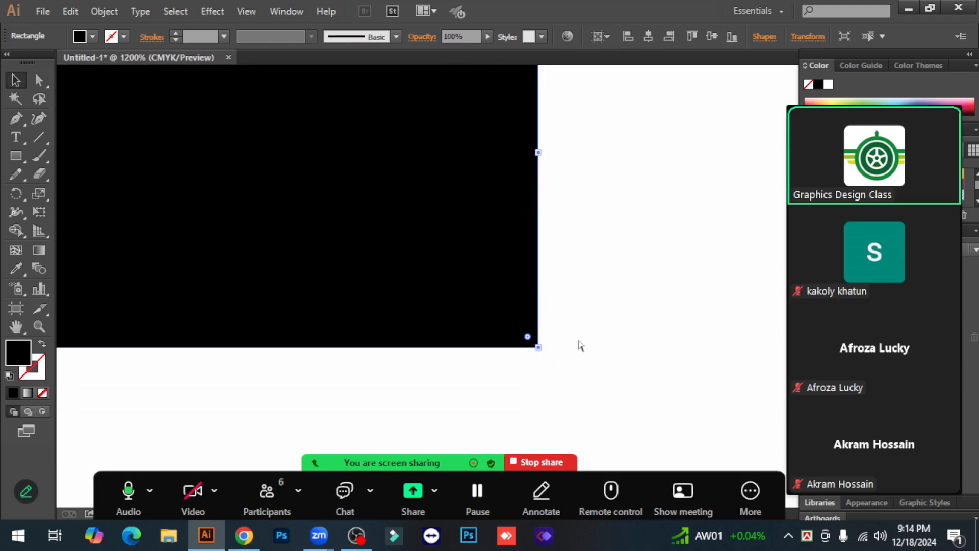
click(549, 316)
click(508, 275)
click(522, 274)
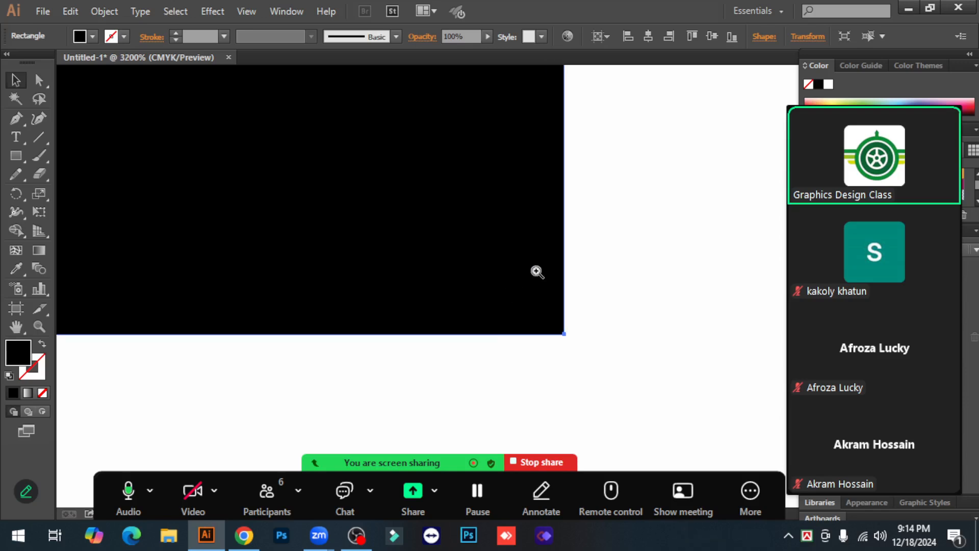
drag(561, 272, 485, 288)
click(617, 303)
scroll(501, 273, down, 8)
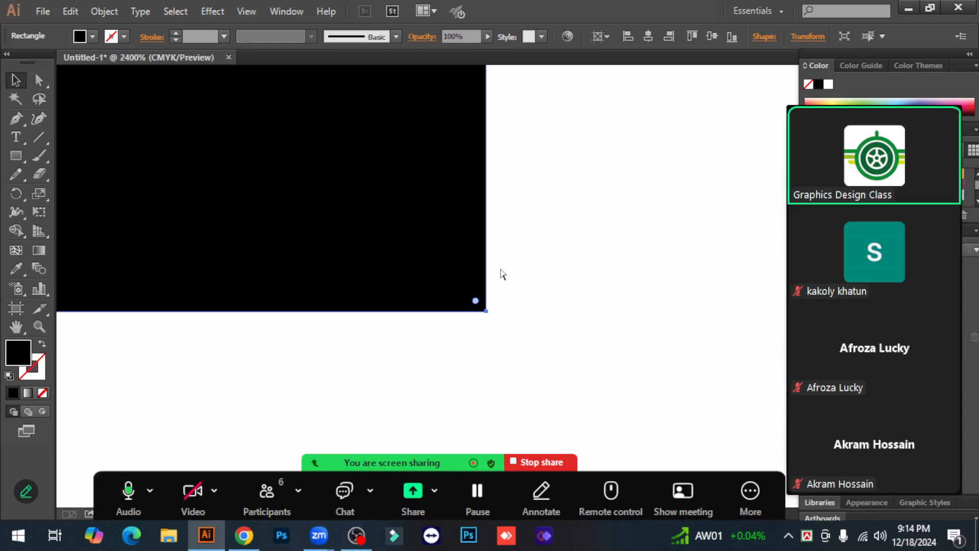
scroll(505, 270, up, 4)
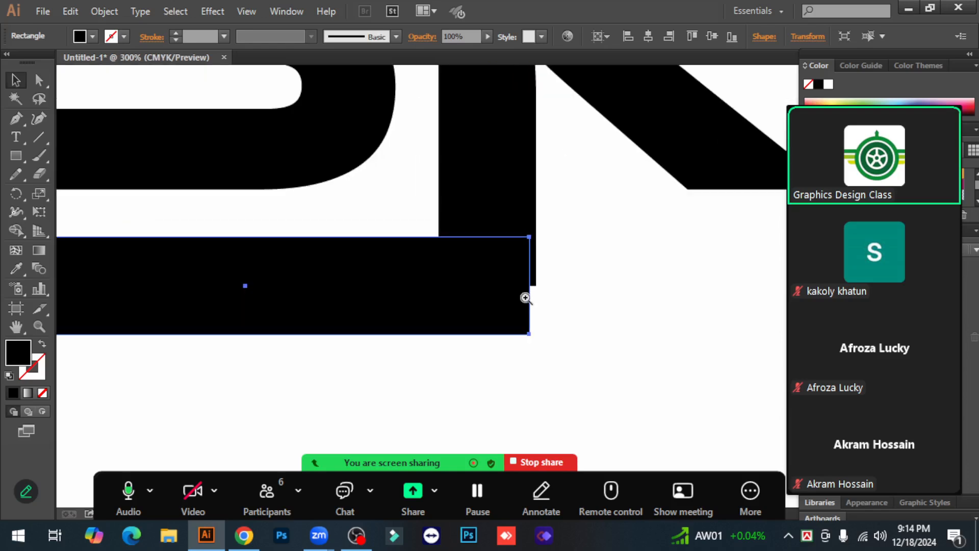
scroll(516, 272, up, 1)
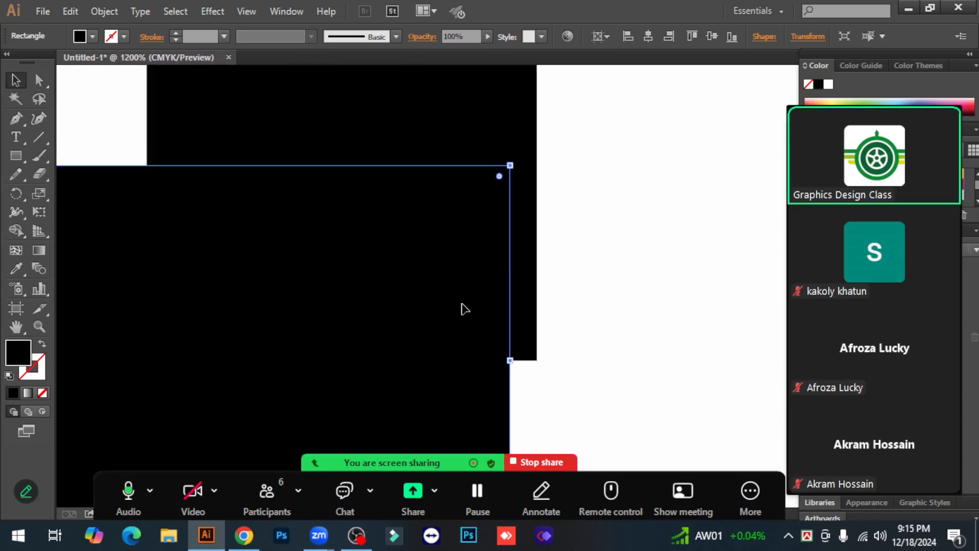
drag(455, 305, 485, 311)
click(626, 338)
scroll(627, 338, down, 1)
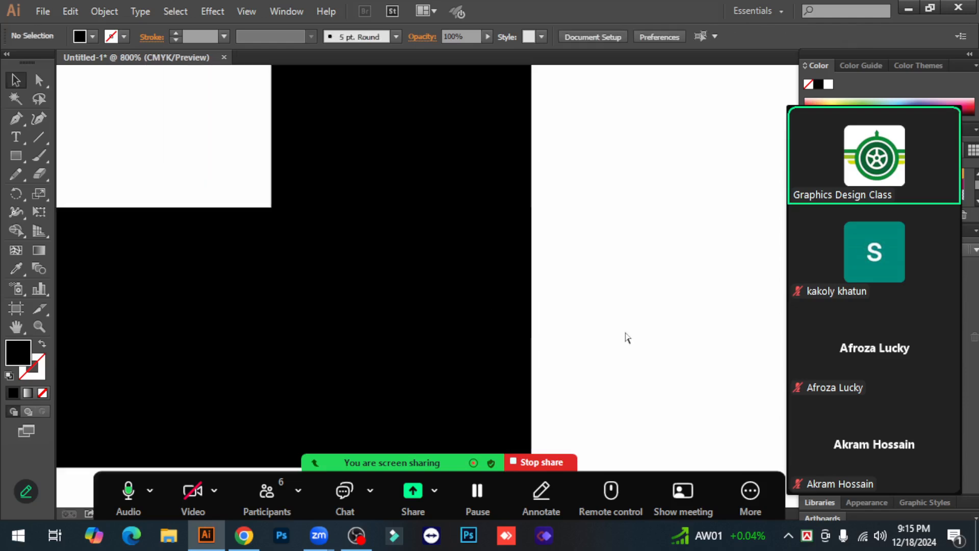
scroll(628, 337, down, 6)
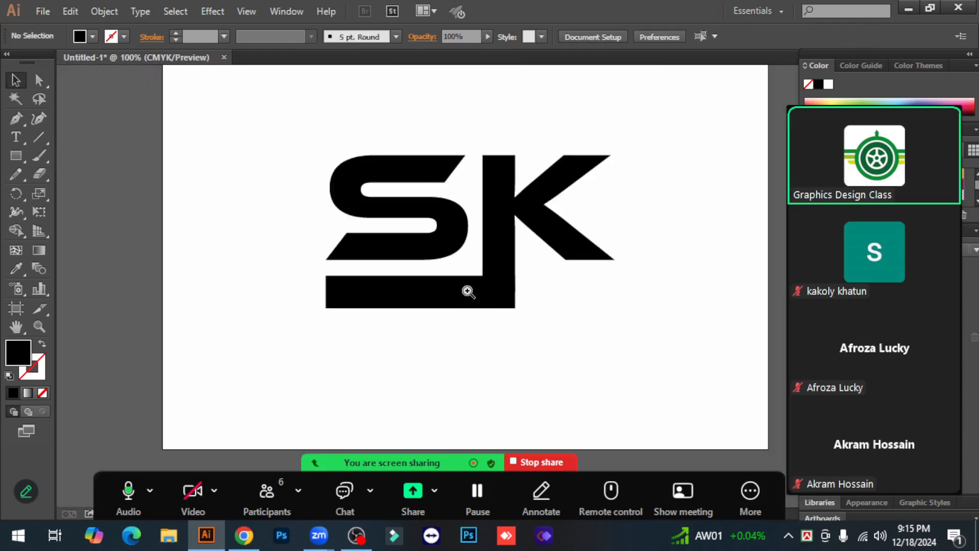
Step: Select all the lettermark shapes and merge the K with the horizontal bar using the Shape Builder tool
scroll(469, 291, up, 1)
scroll(488, 255, up, 1)
scroll(662, 354, up, 2)
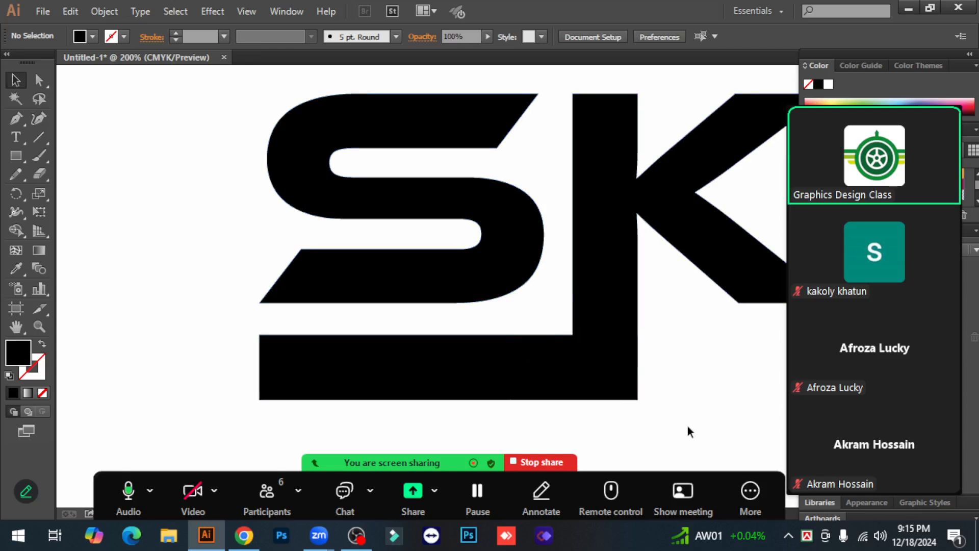
drag(691, 431, 556, 326)
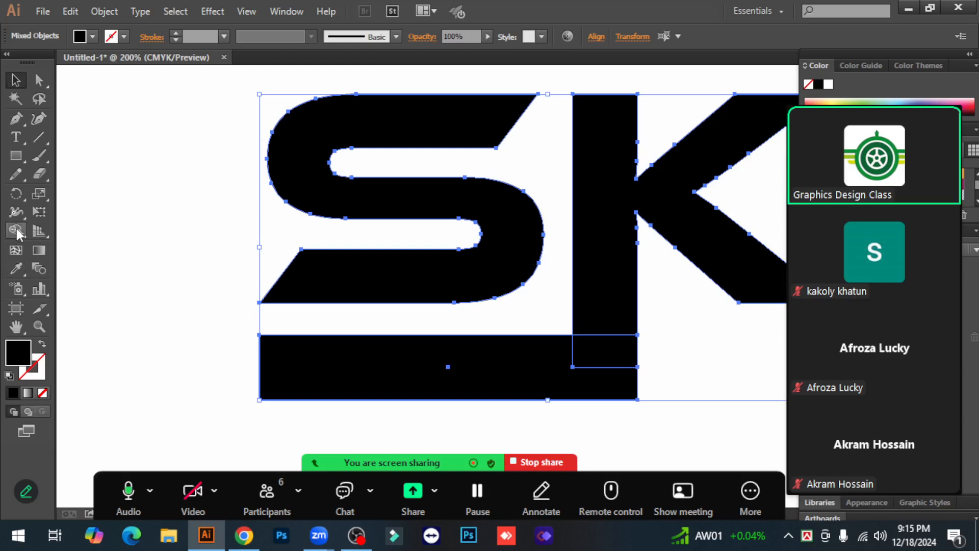
click(16, 230)
drag(605, 296, 590, 380)
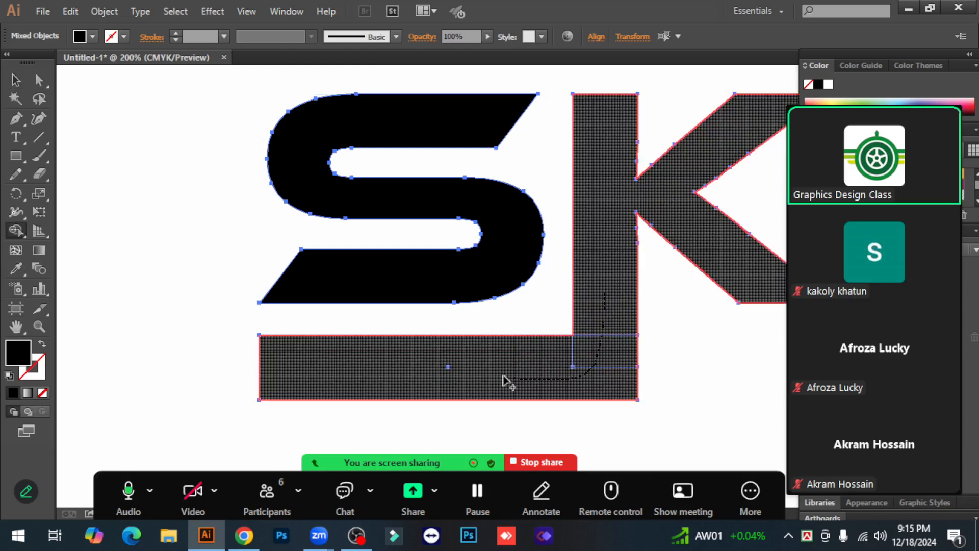
drag(508, 376, 510, 377)
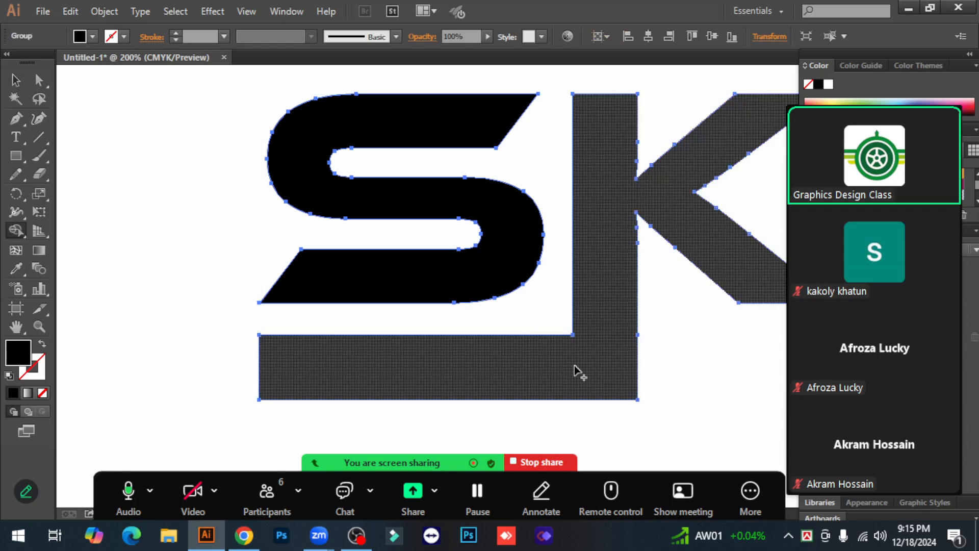
Step: Try rounding the inner and outer corners of the bend between K's stem and bar together to about 42 px
click(40, 80)
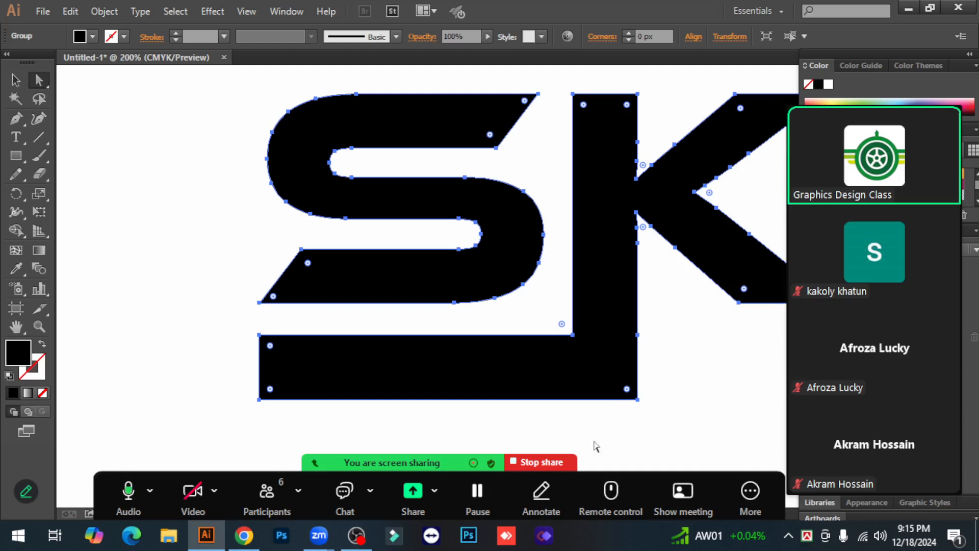
click(572, 335)
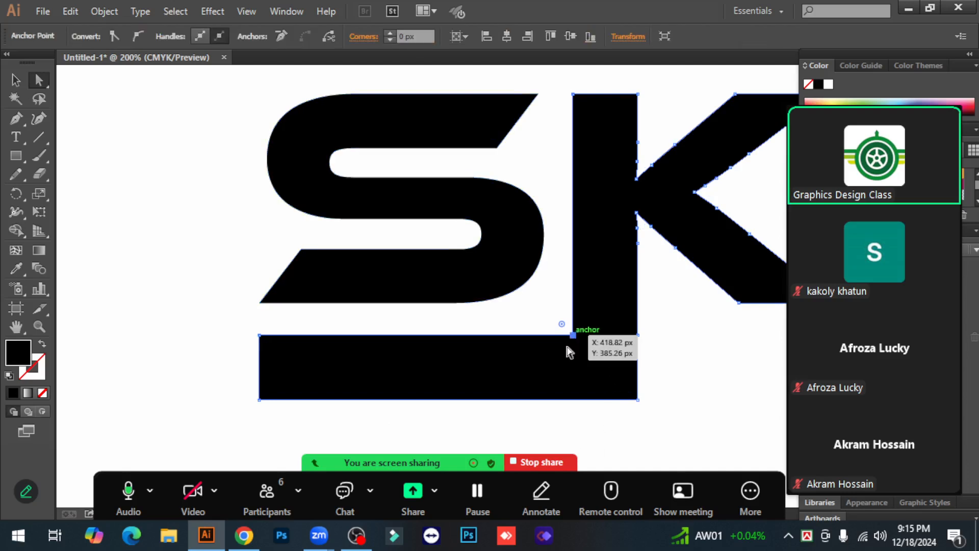
shift+click(638, 405)
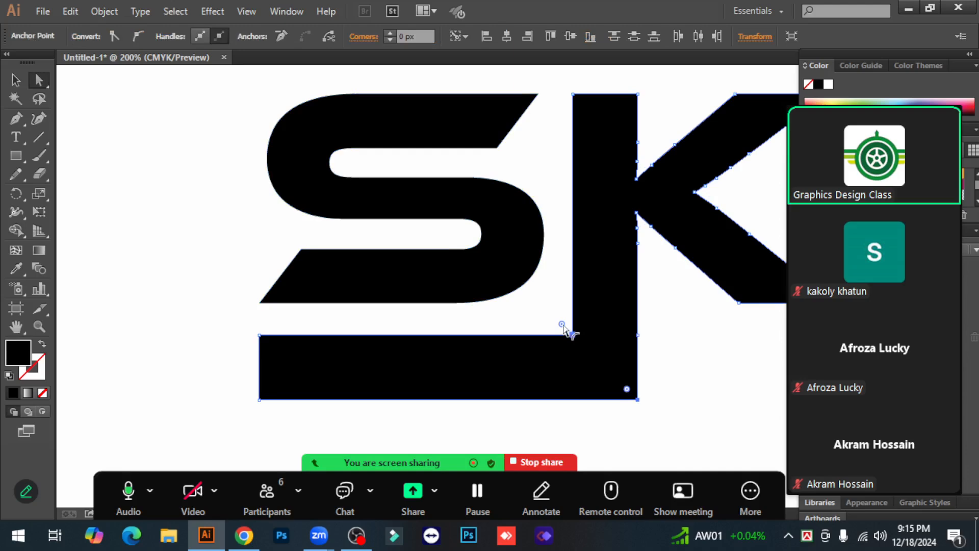
drag(563, 326, 508, 271)
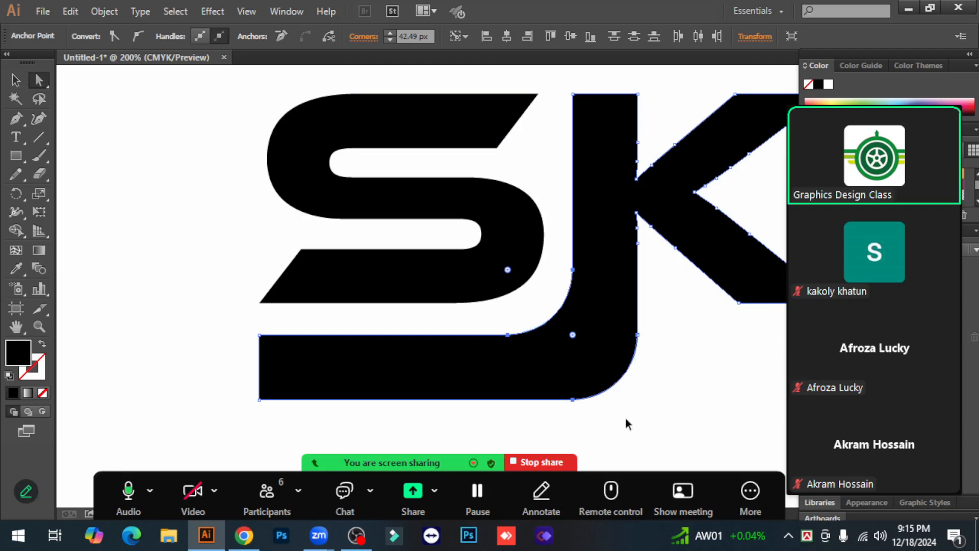
key(ctrl+z)
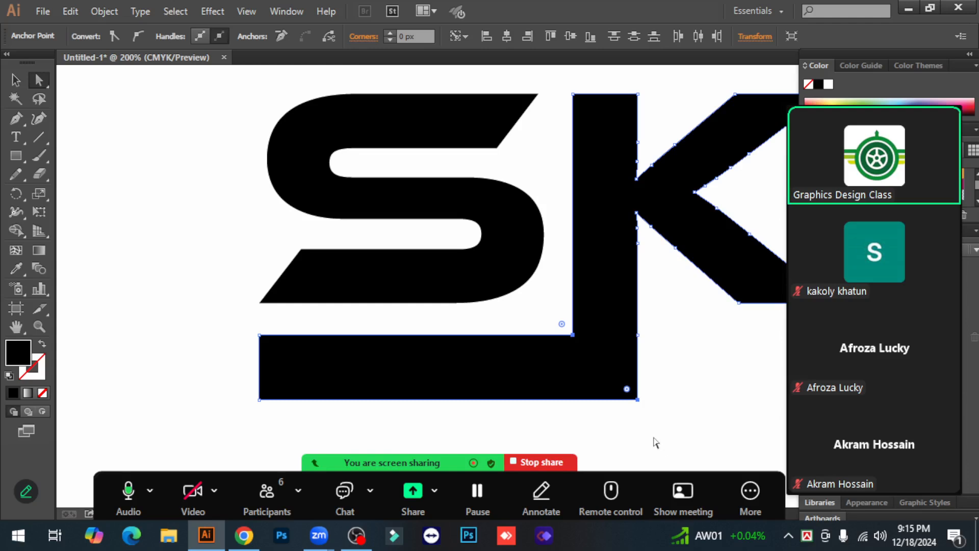
Step: Round the stem-and-bar bend separately, giving its inner corner a radius of about 28 px and its outer corner about 42 px
click(656, 443)
click(571, 335)
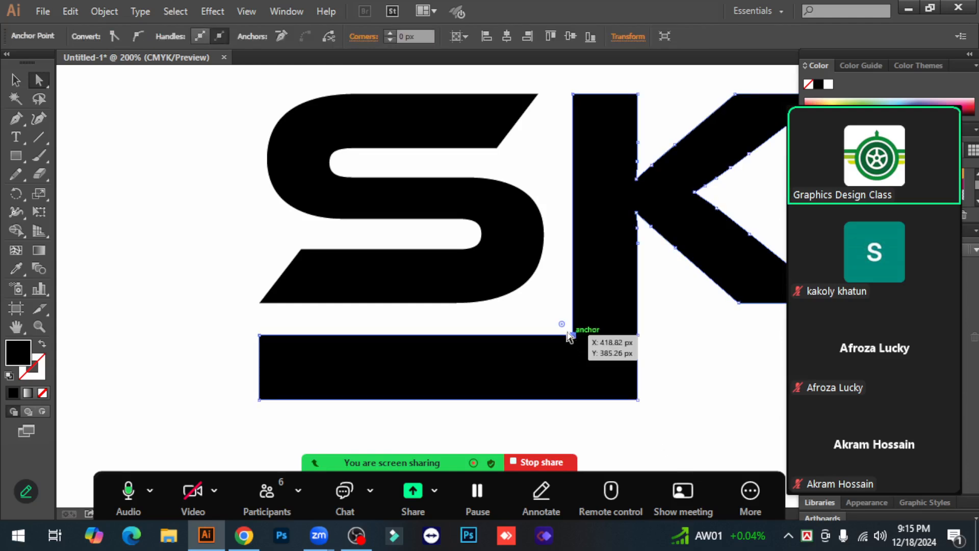
drag(562, 326, 539, 291)
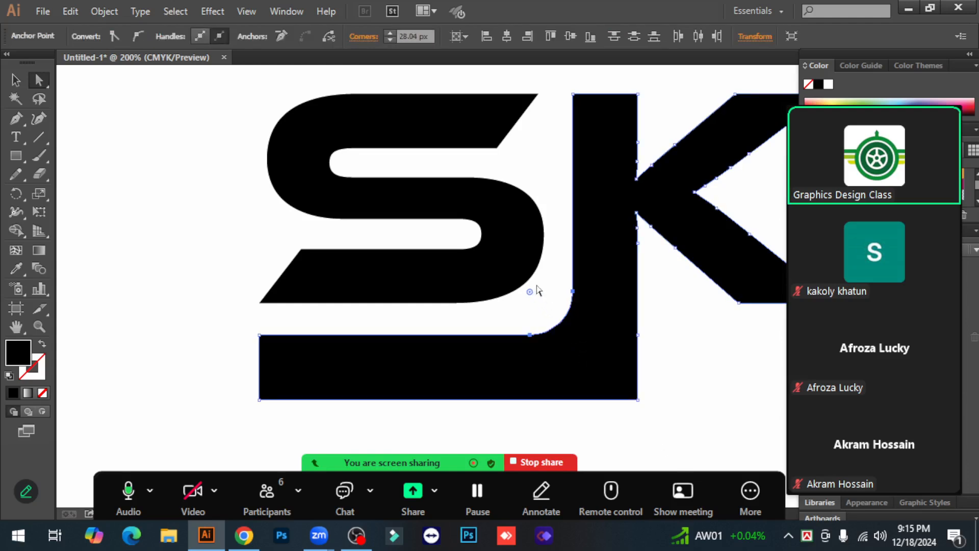
click(638, 399)
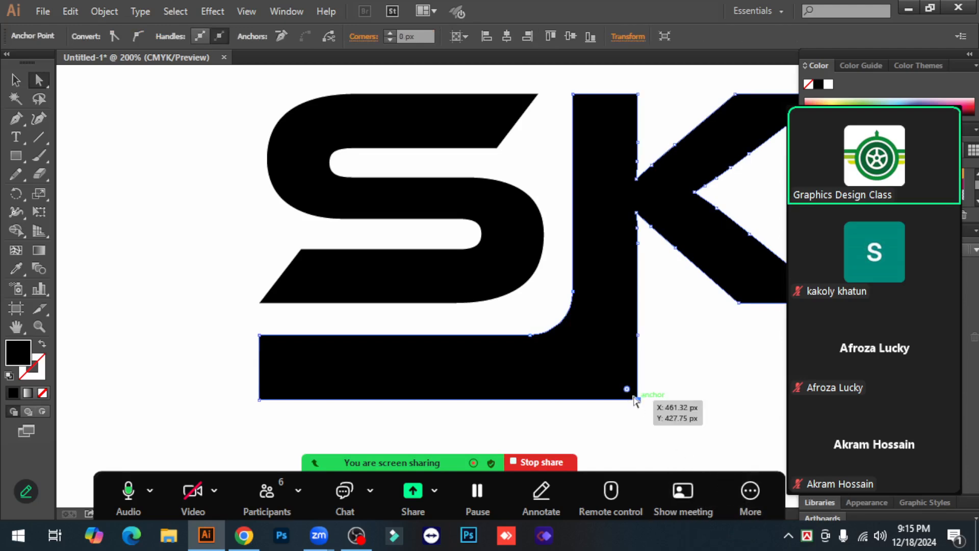
drag(627, 388, 573, 321)
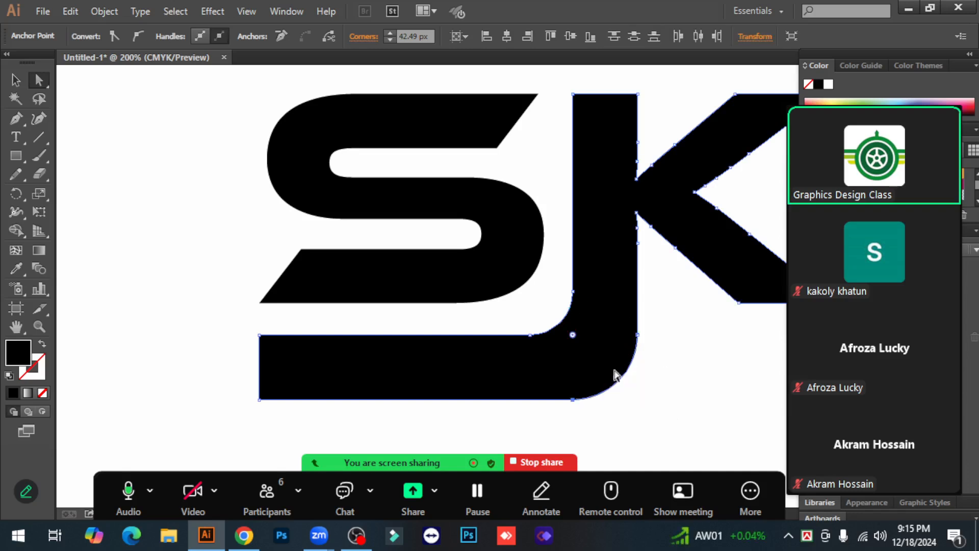
Step: Tighten the bend's inner corner radius to about 24 px and readjust the outer corner's rounding
click(561, 298)
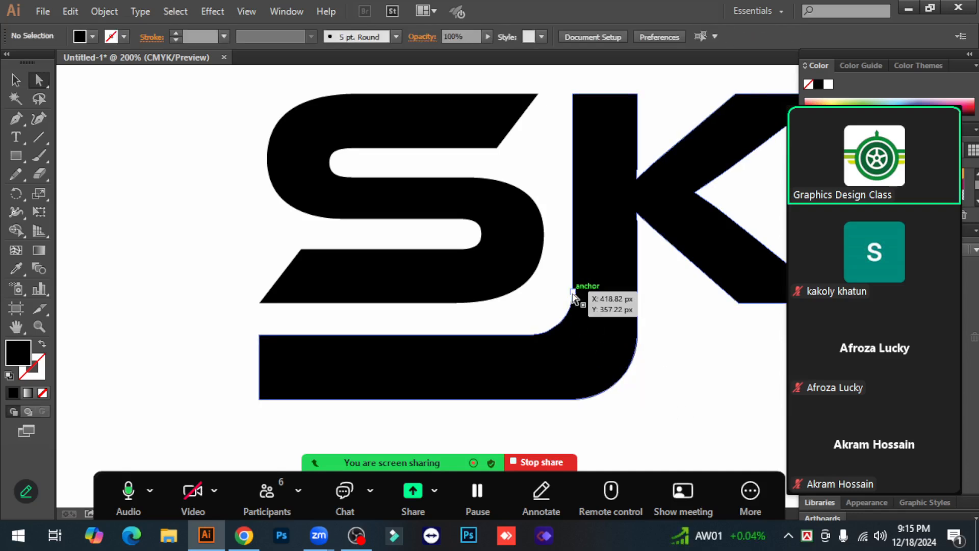
click(573, 292)
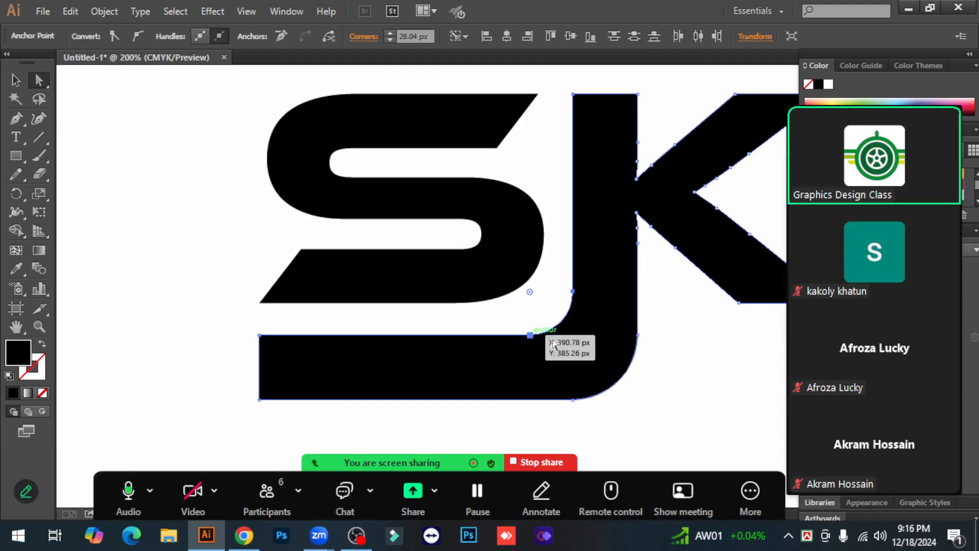
mouse_move(530, 294)
mouse_down()
mouse_move(515, 277)
mouse_move(546, 303)
mouse_move(538, 302)
mouse_up()
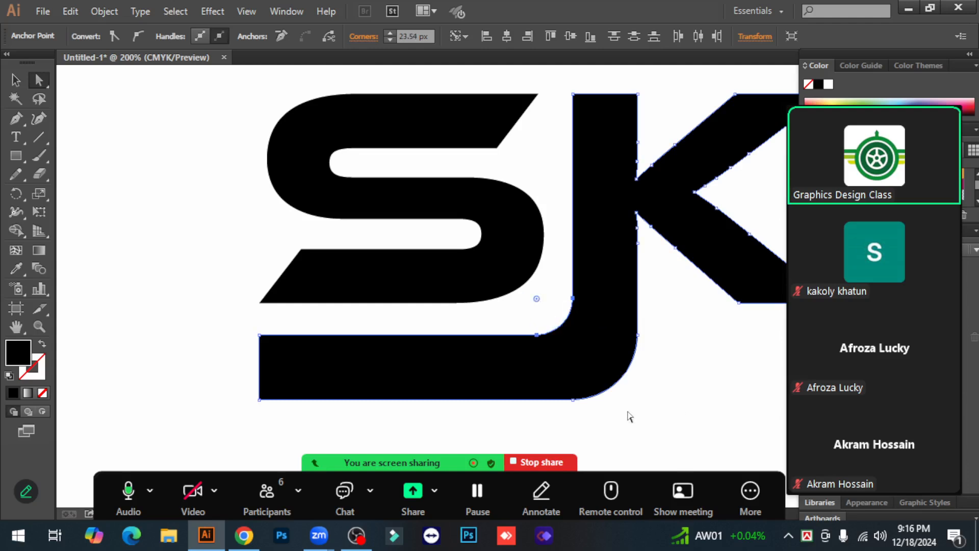
click(637, 336)
click(575, 399)
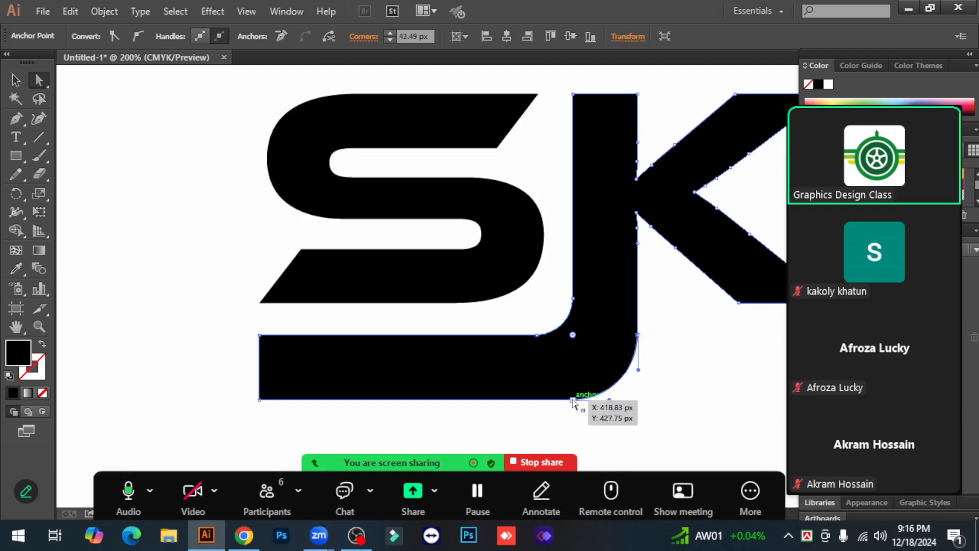
mouse_move(574, 336)
mouse_down()
mouse_move(559, 324)
mouse_move(567, 328)
mouse_up()
click(695, 393)
key(ctrl+1)
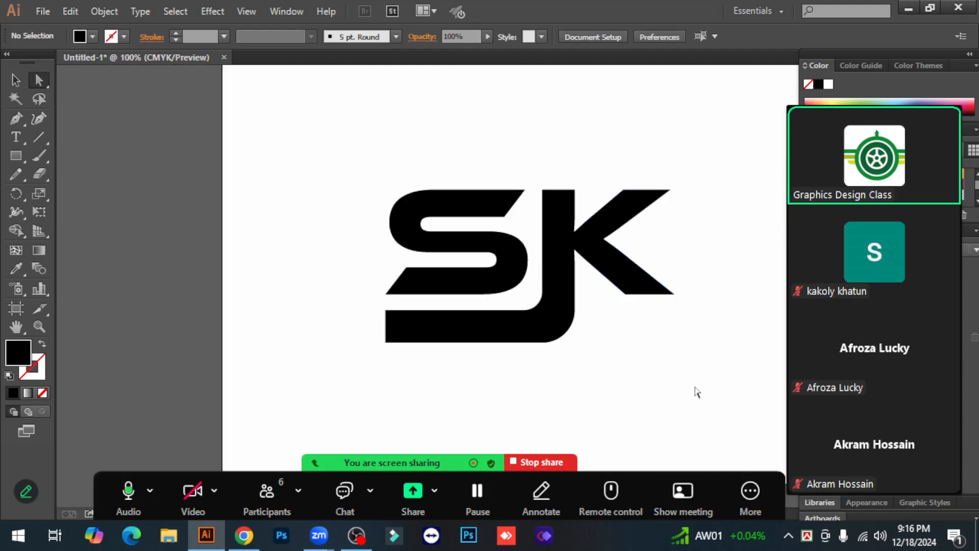
Step: Draw a straight line along the slanted end of the S's lower arm and lengthen it slightly past both corners
click(495, 310)
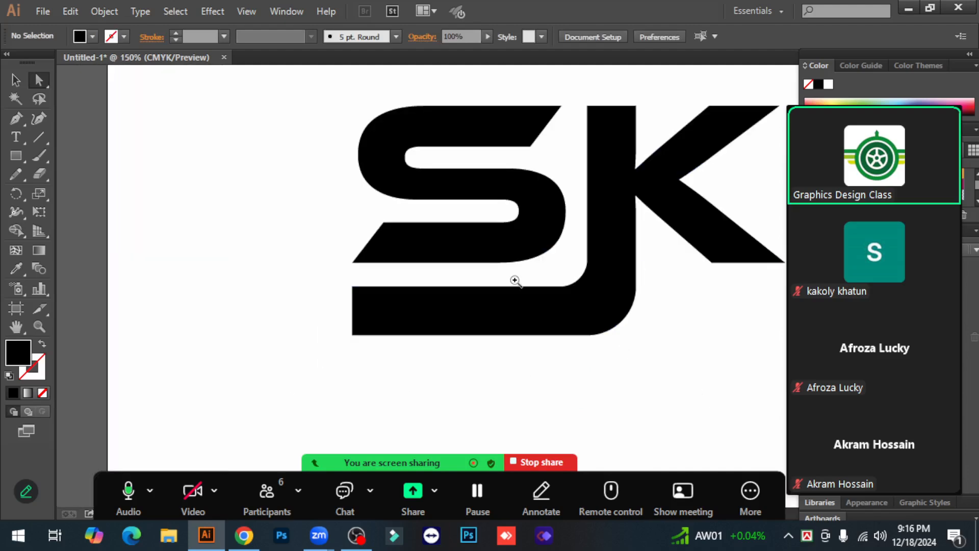
click(514, 280)
drag(494, 282, 501, 306)
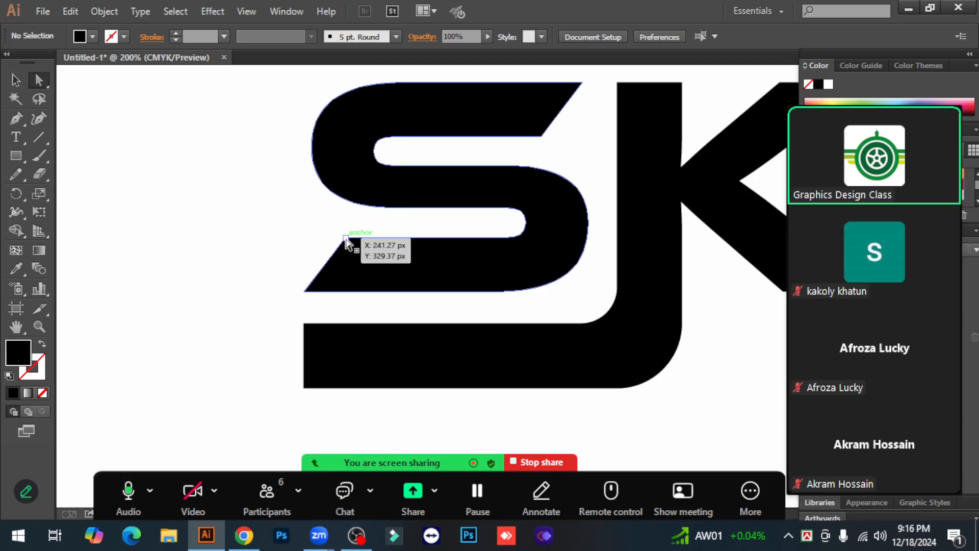
mouse_move(347, 242)
mouse_down()
mouse_move(306, 291)
mouse_move(346, 237)
mouse_up()
click(31, 139)
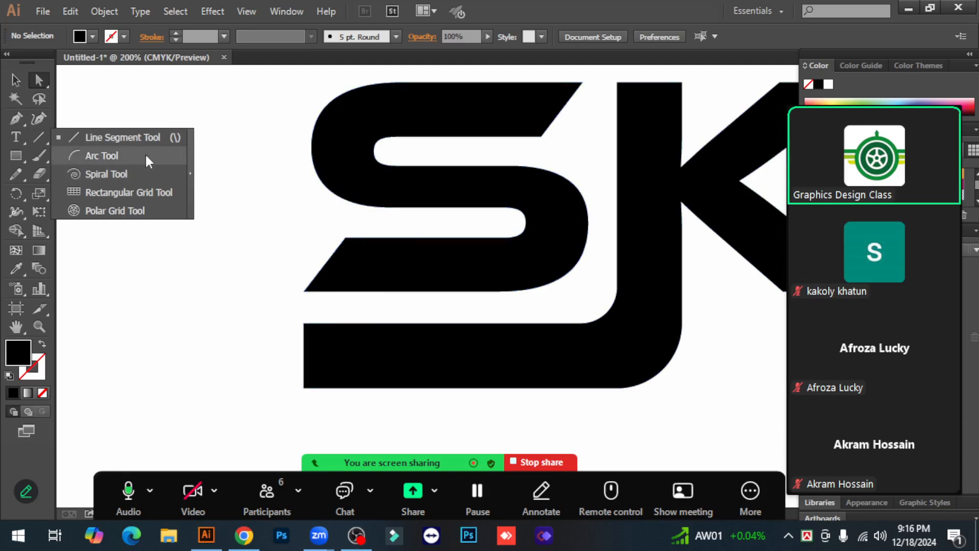
click(122, 137)
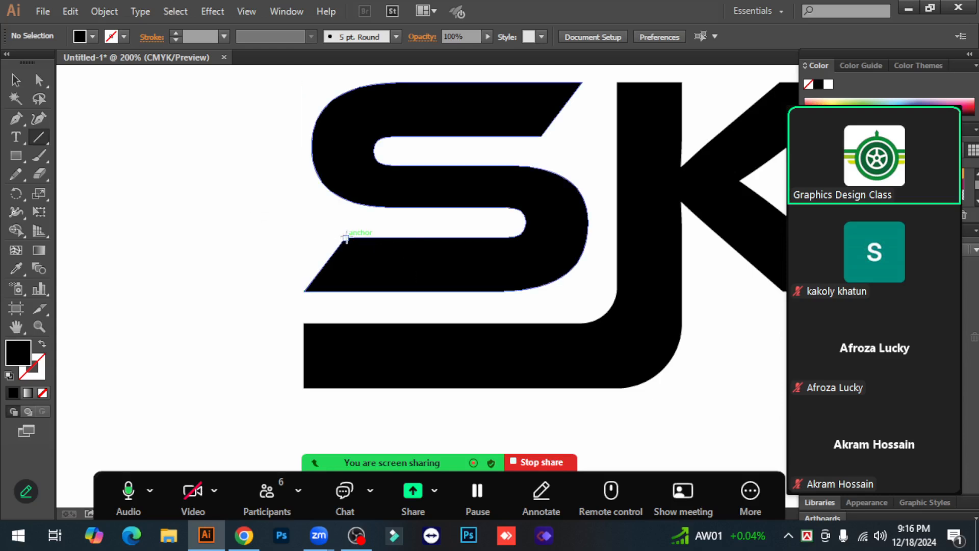
mouse_move(346, 237)
mouse_down()
mouse_move(324, 280)
mouse_move(303, 291)
mouse_up()
click(16, 84)
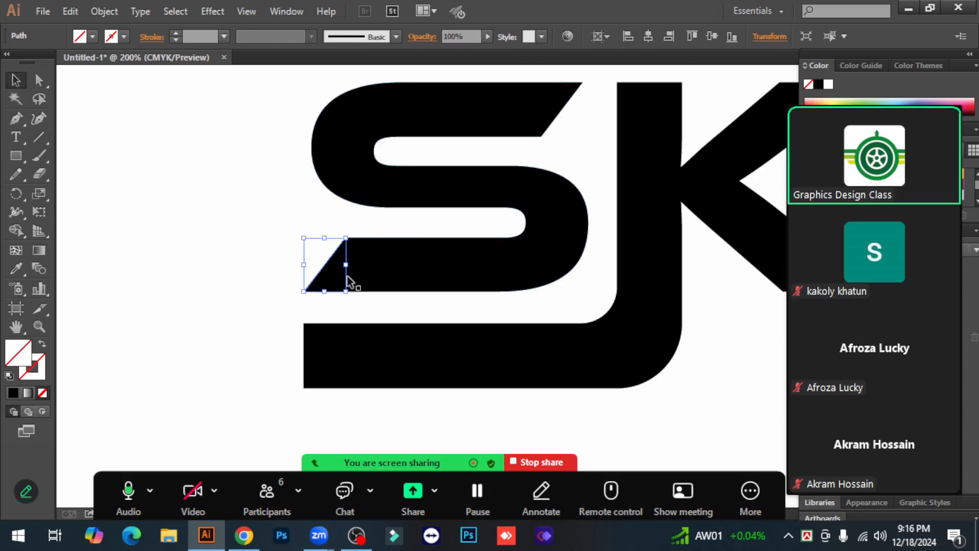
drag(347, 291, 359, 301)
Step: Collapse the meeting's participant video panel and give the diagonal line a red fill
mouse_move(892, 114)
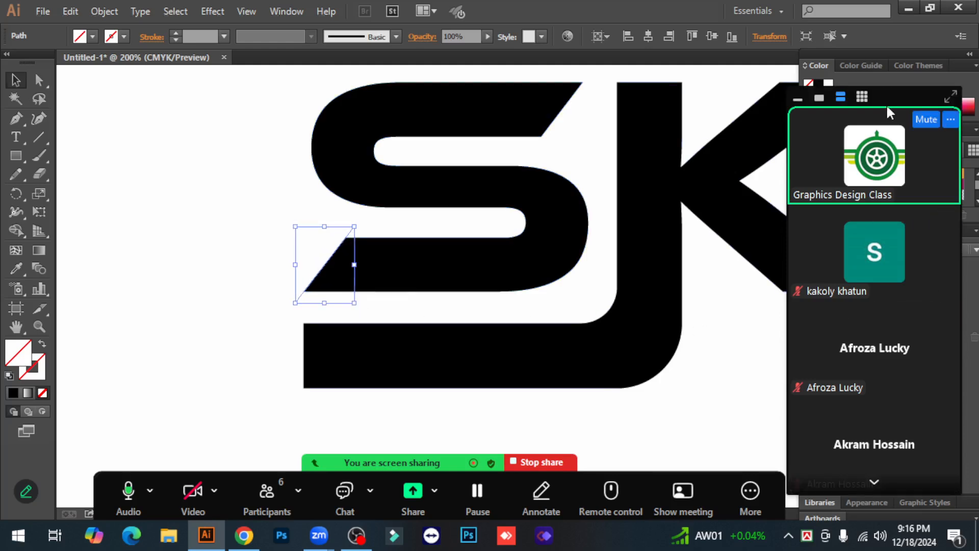
click(798, 98)
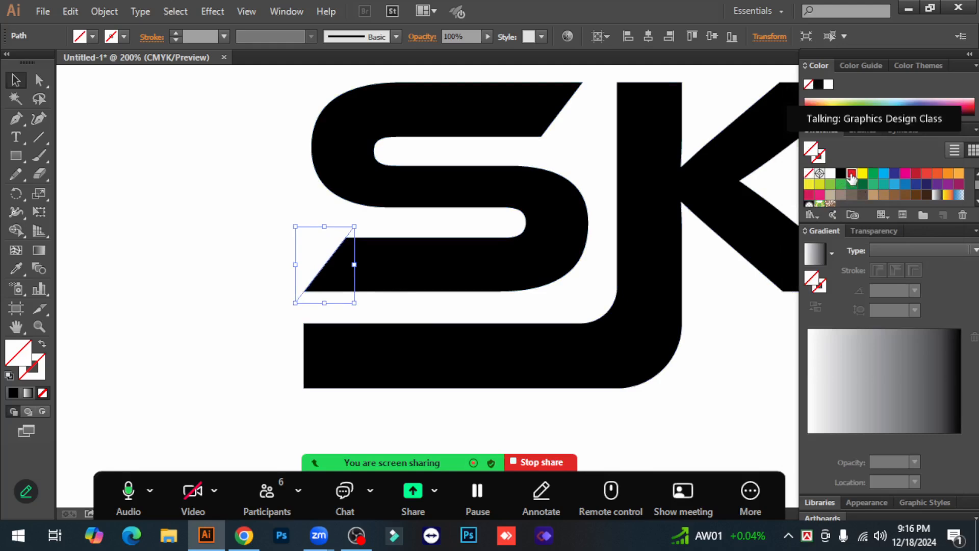
click(852, 177)
click(197, 281)
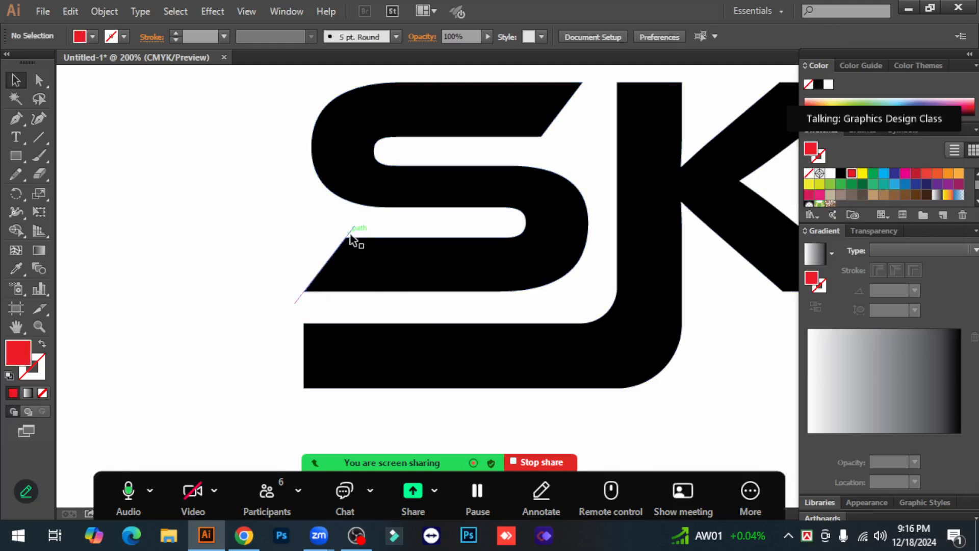
Step: Move the diagonal line down onto the horizontal bar so it passes exactly through the bar's lower-left corner
drag(350, 236, 348, 334)
ctrl+click(356, 356)
ctrl+click(490, 320)
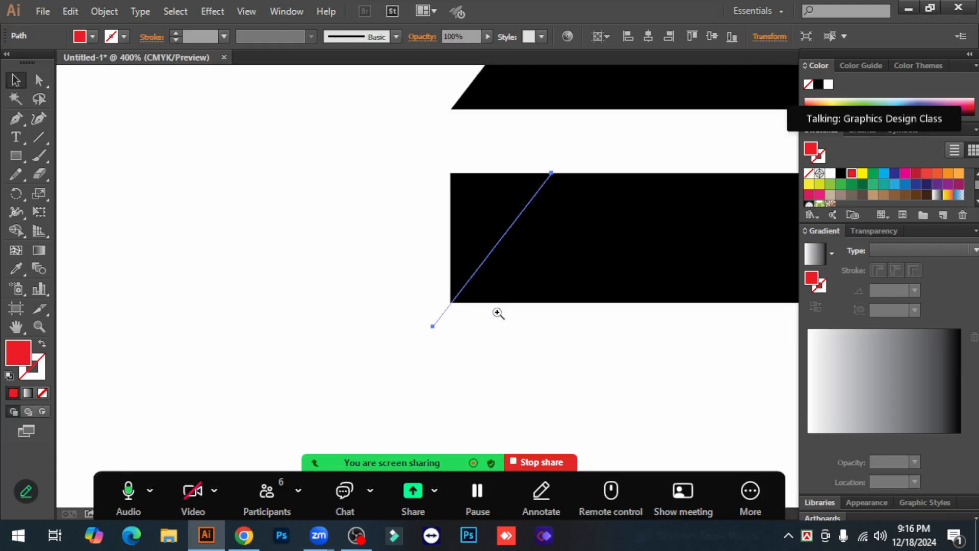
ctrl+click(495, 288)
ctrl+click(482, 300)
ctrl+click(482, 297)
ctrl+click(482, 297)
ctrl+click(505, 278)
drag(478, 305, 488, 277)
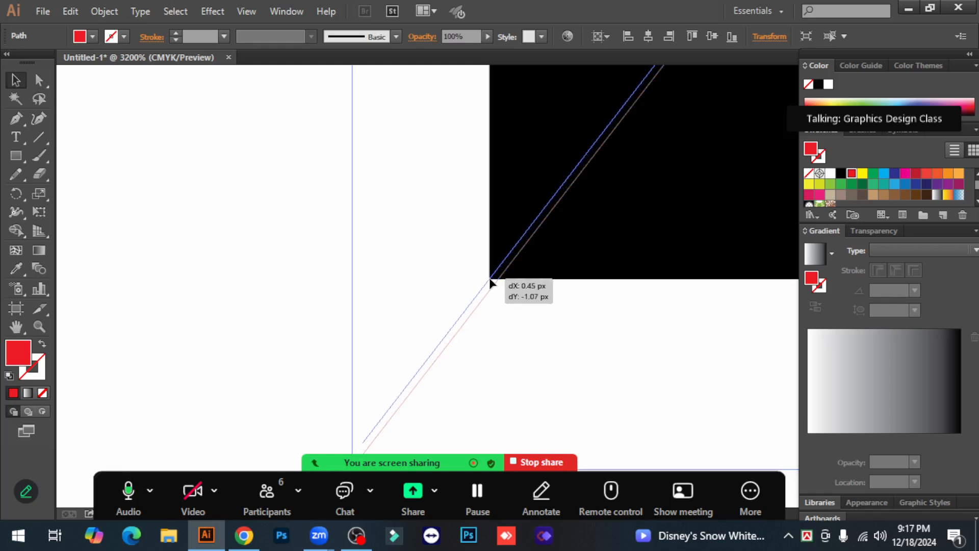
click(179, 327)
Step: Select the lettermark with the diagonal line and remove the wedge outside it from the bar's left end using Shape Builder
key(ctrl+minus)
key(ctrl+minus)
key(ctrl+minus)
key(ctrl+minus)
key(ctrl+minus)
key(ctrl+minus)
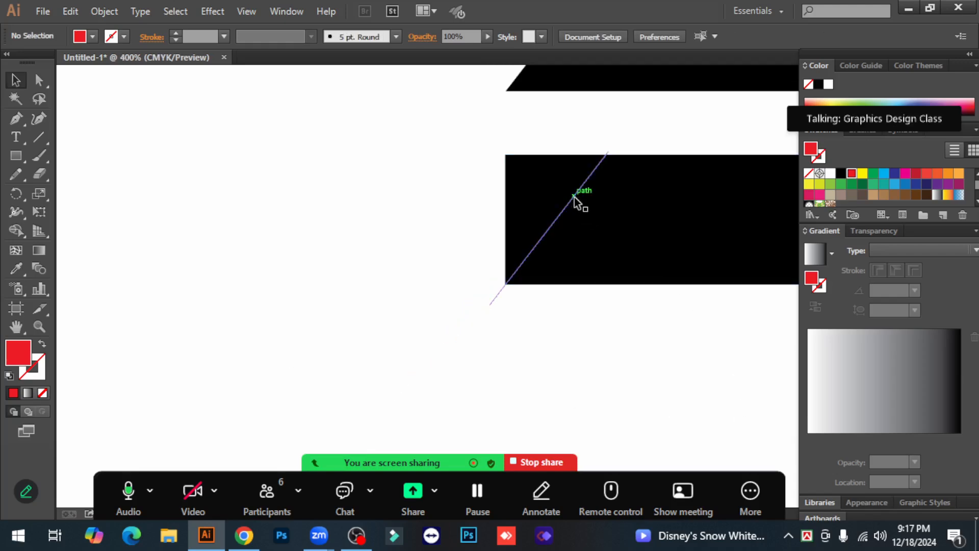
click(574, 196)
key(ctrl+minus)
key(ctrl+minus)
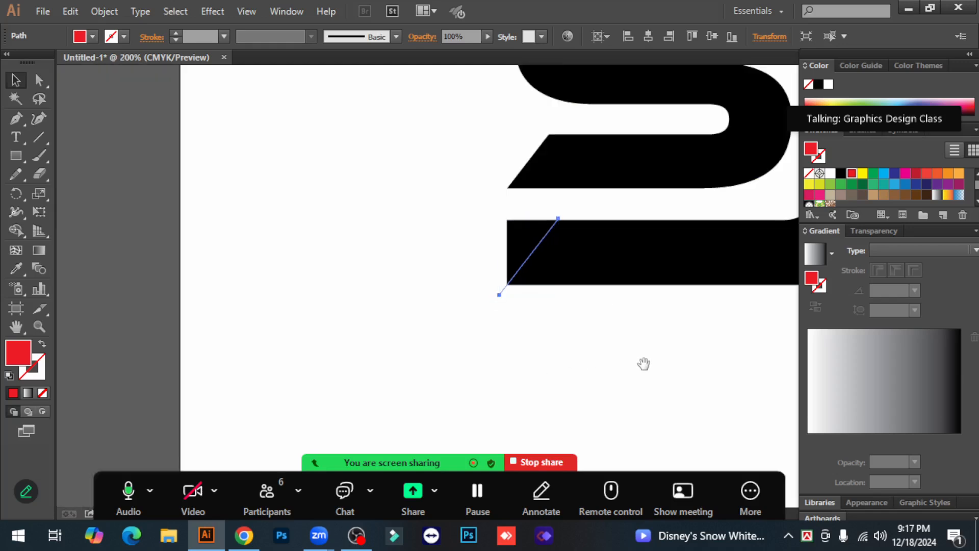
drag(638, 365, 417, 408)
click(230, 298)
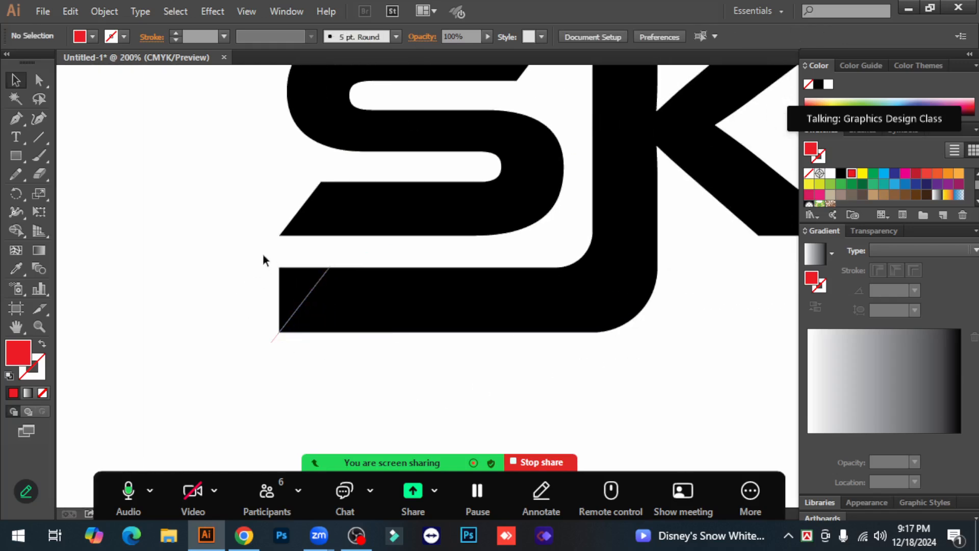
drag(389, 323, 437, 311)
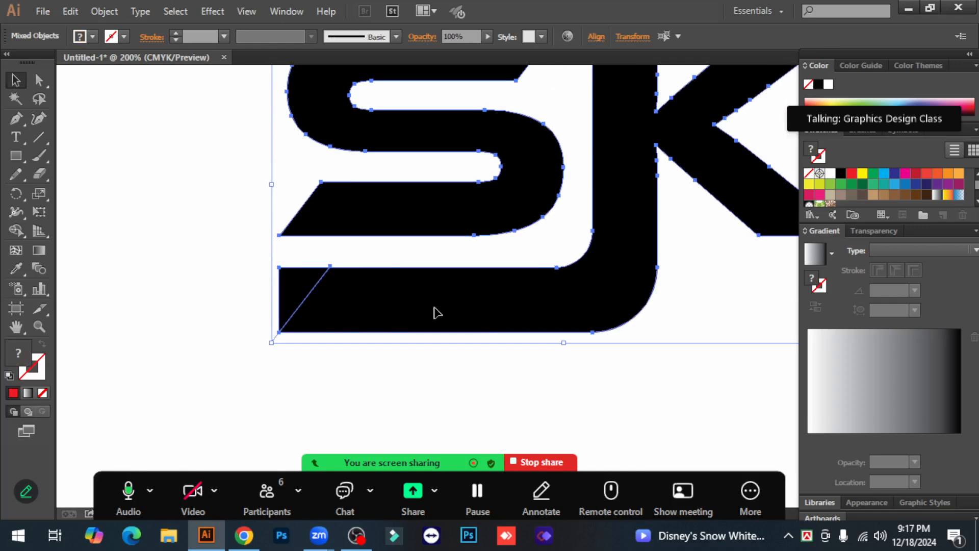
click(17, 229)
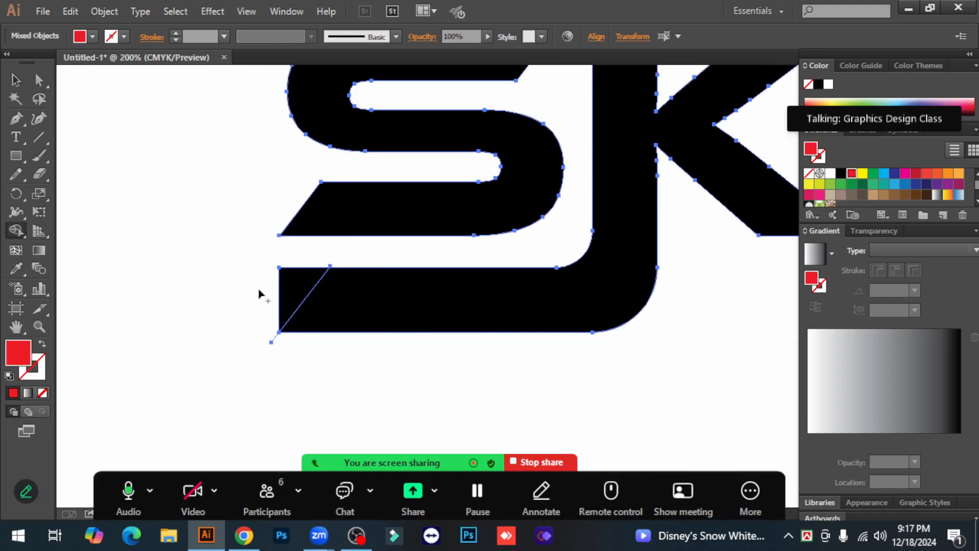
alt+click(290, 280)
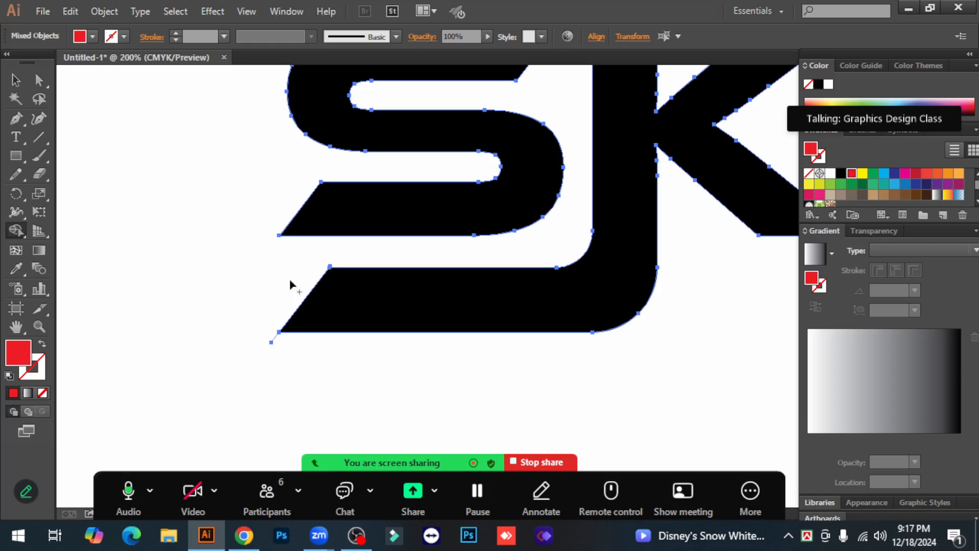
Step: Delete the leftover piece of the diagonal line at the bar's lower-left tip
click(16, 80)
click(97, 302)
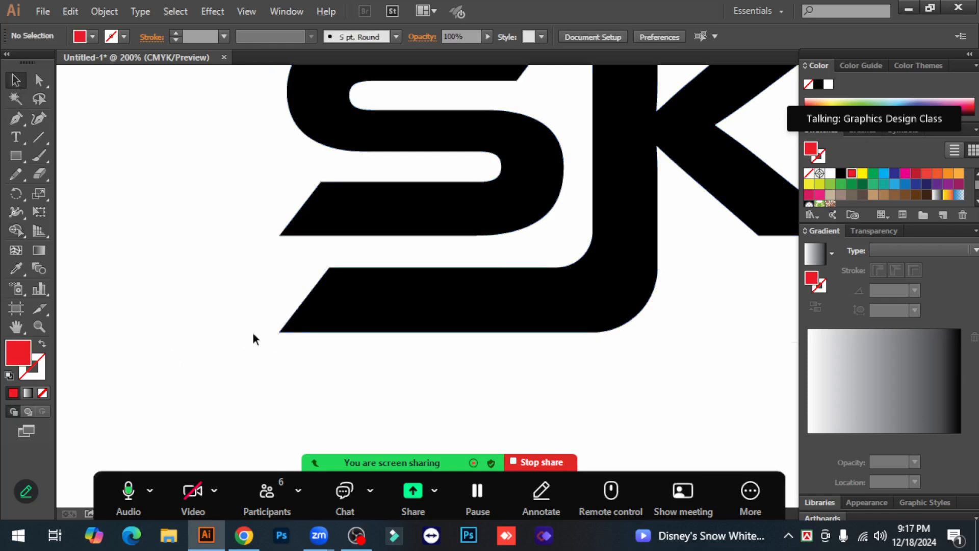
drag(276, 335, 191, 336)
key(Delete)
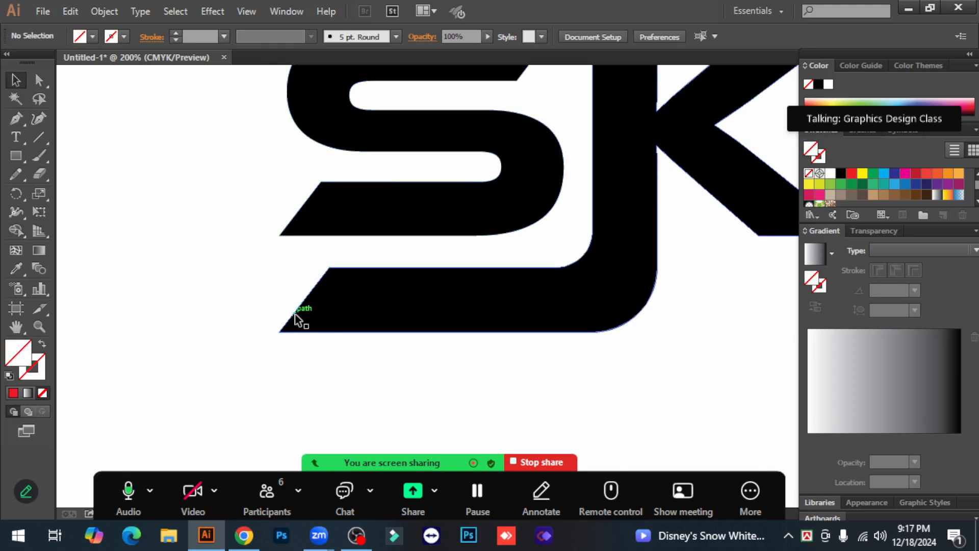
Step: Ungroup the finished SK lettermark so the S and the K are separate shapes
key(ctrl+1)
key(ctrl+minus)
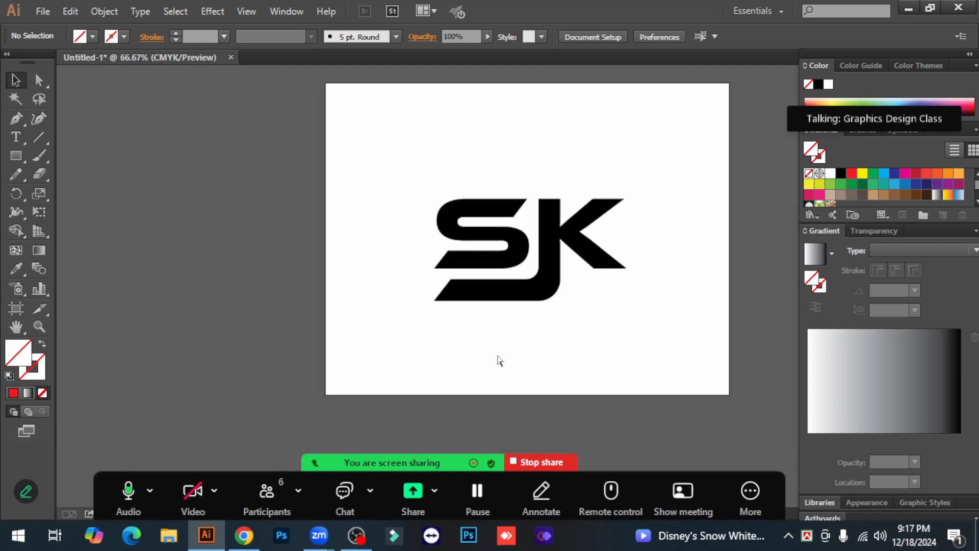
click(520, 242)
click(518, 266)
drag(643, 457, 600, 429)
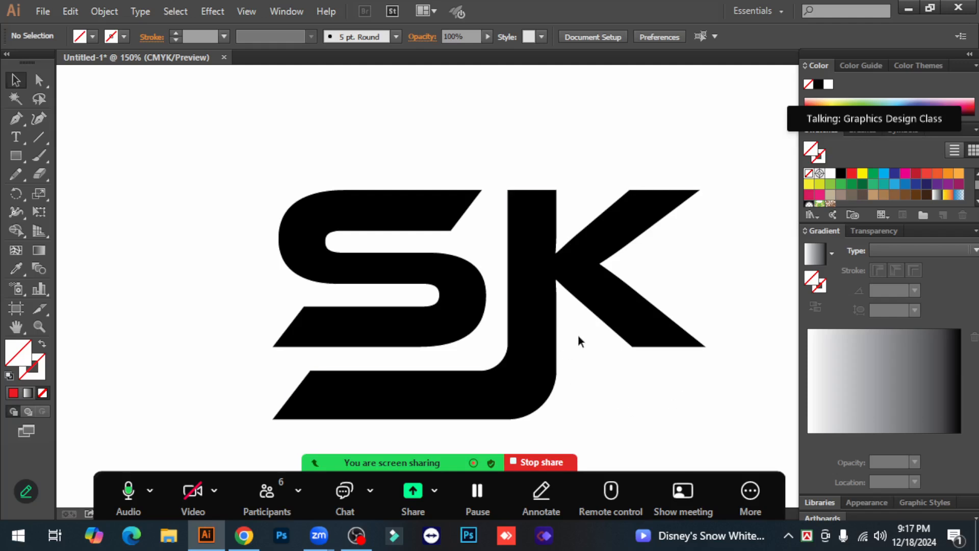
click(408, 265)
right_click(532, 262)
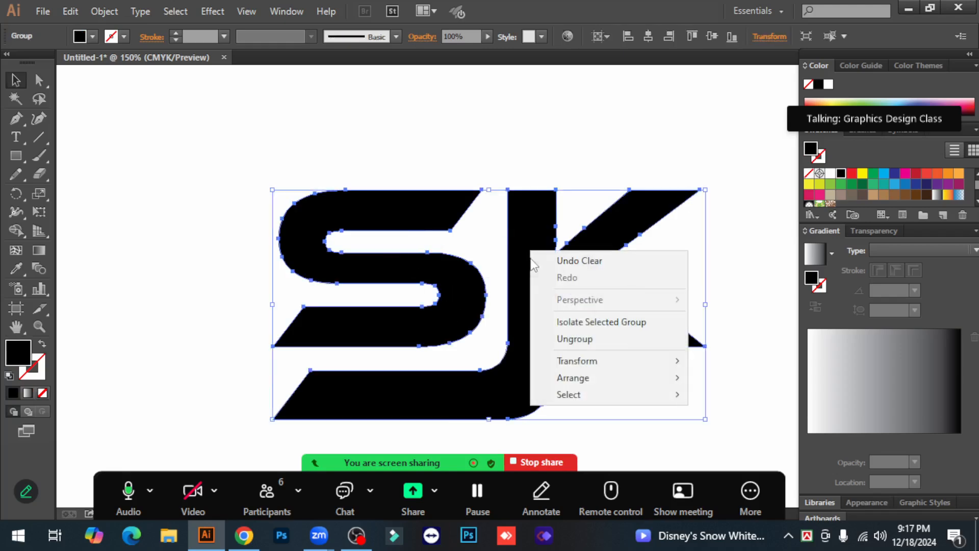
click(581, 338)
click(212, 299)
scroll(418, 280, down, 1)
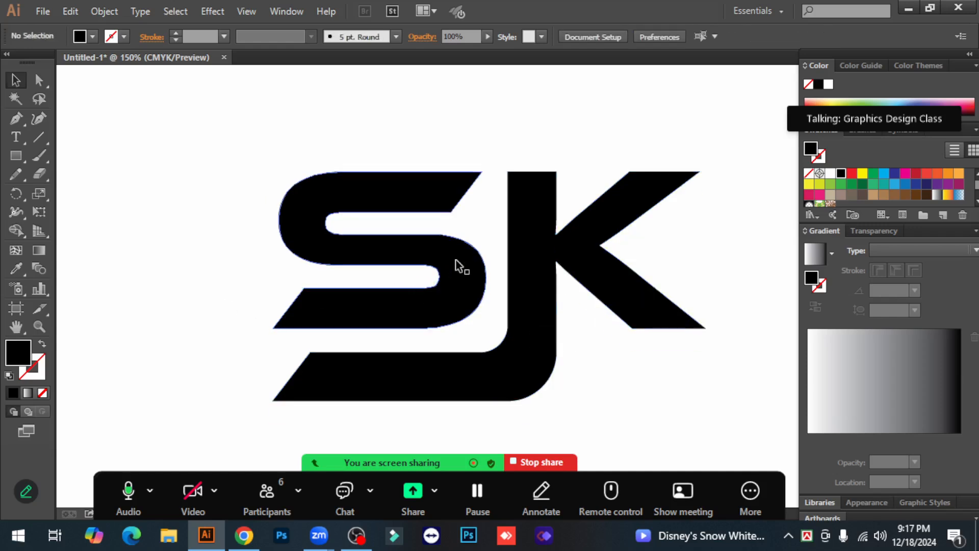
Step: Fill the S with a medium gray swatch
click(449, 263)
scroll(871, 201, down, 3)
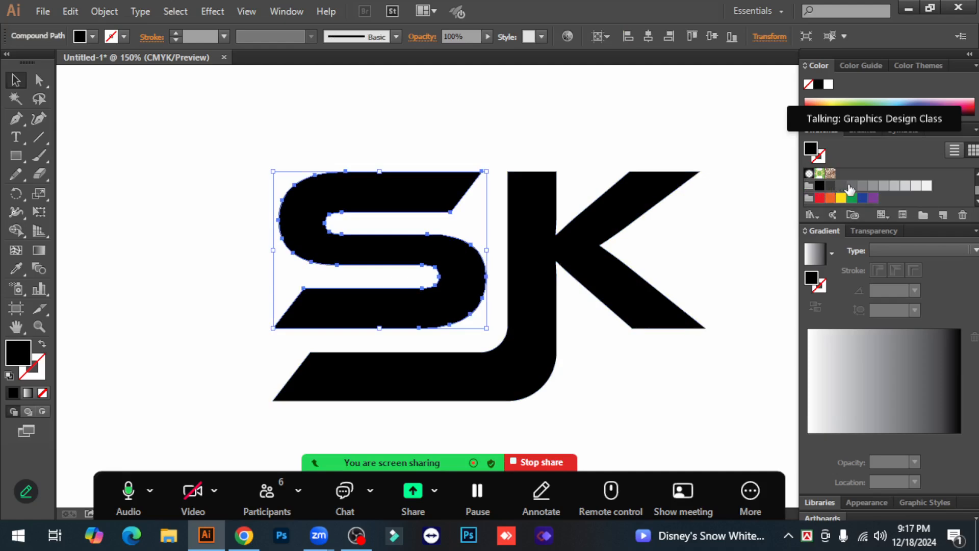
click(873, 186)
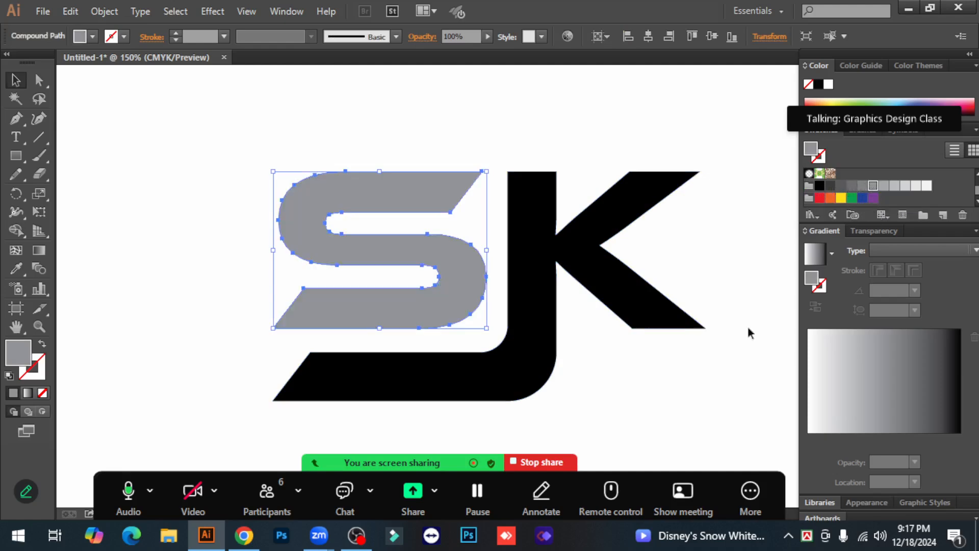
click(631, 377)
Step: Fill the K and its extended stem with the red swatch
click(535, 286)
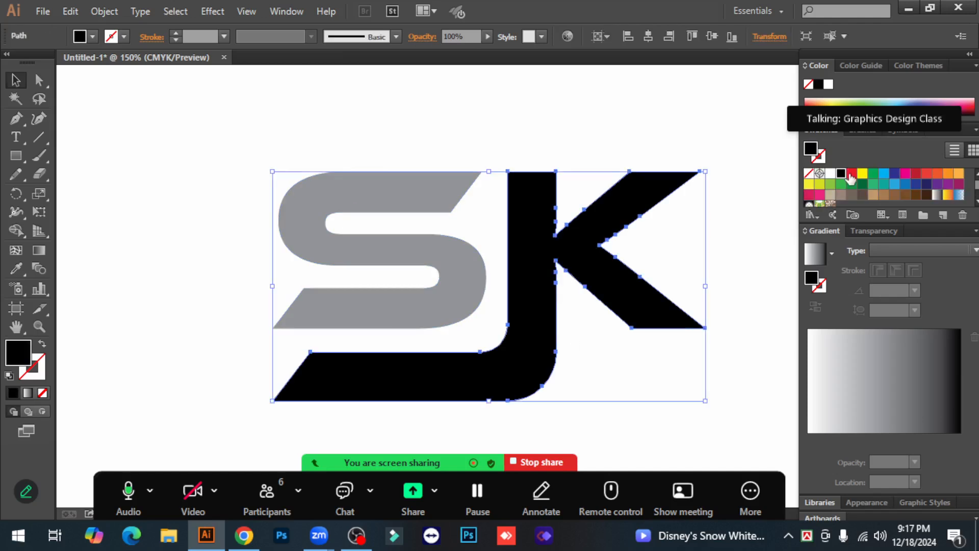
click(852, 174)
click(734, 264)
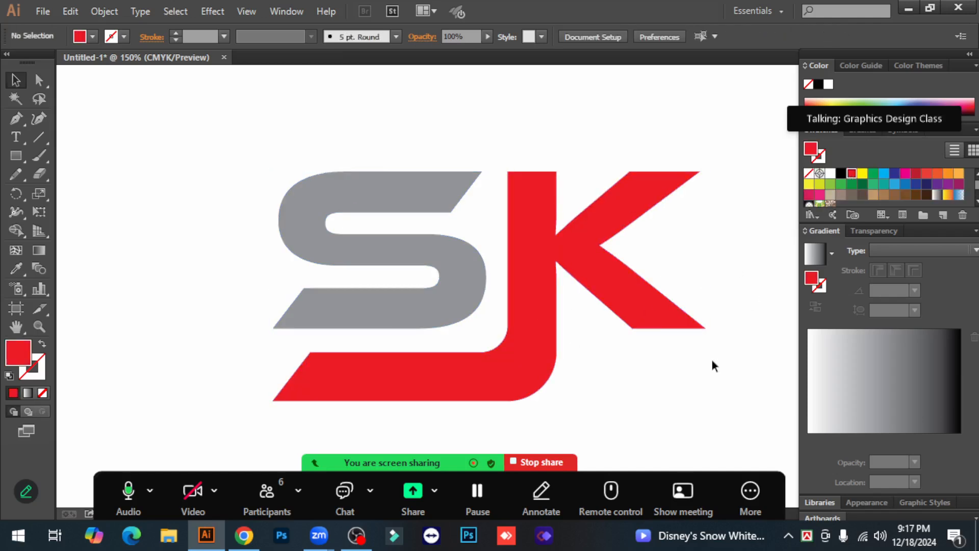
Step: Fill the S with black
click(433, 313)
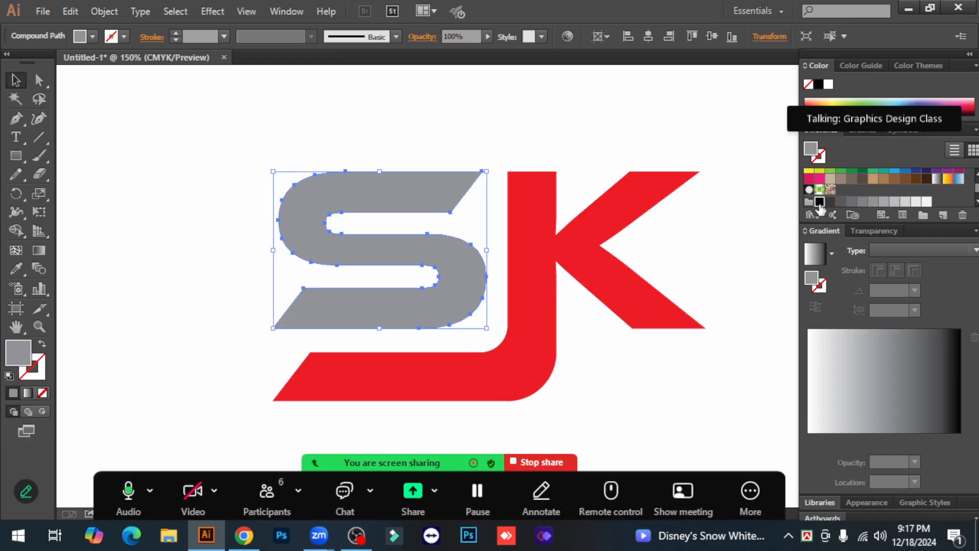
click(819, 202)
click(649, 394)
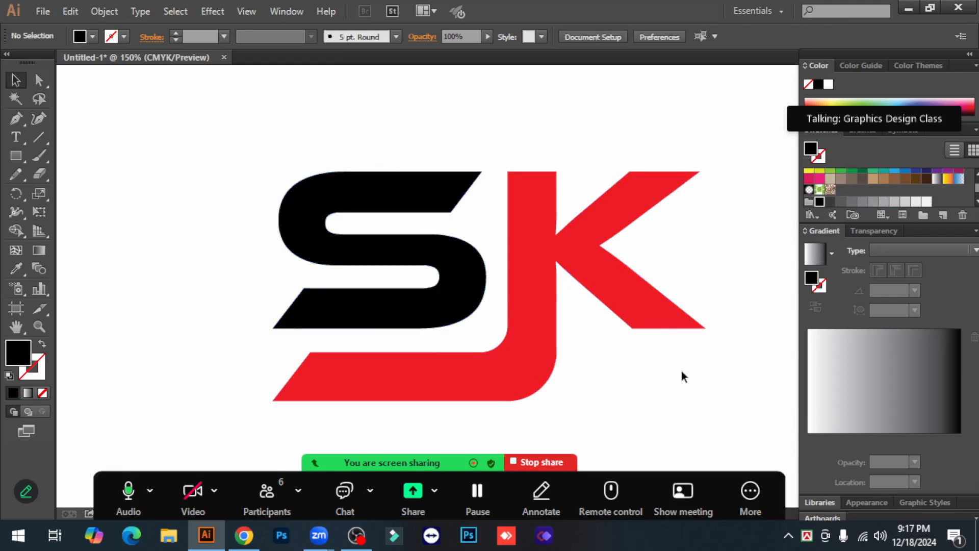
Step: Round both upper corners of the K's stem together to a radius of about 10.68 px
key(ctrl+minus)
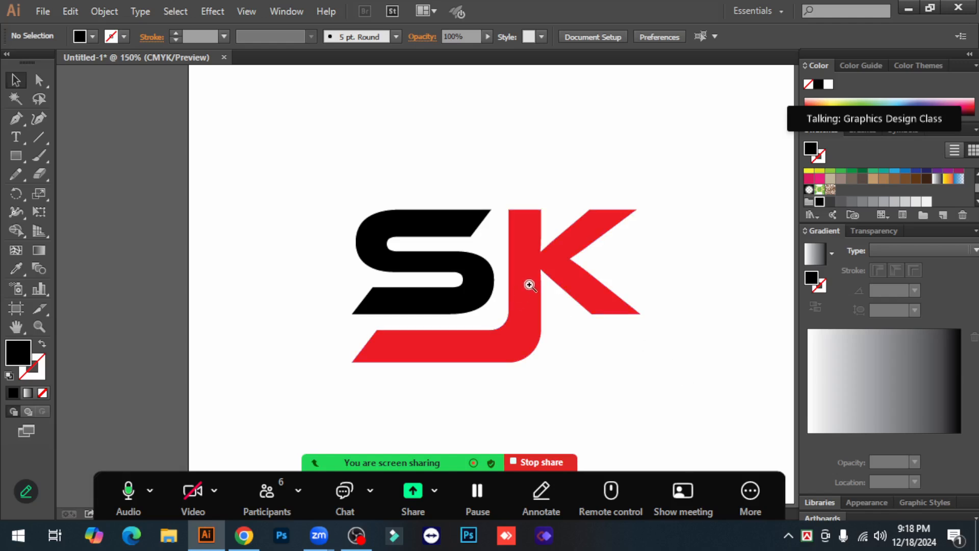
click(529, 280)
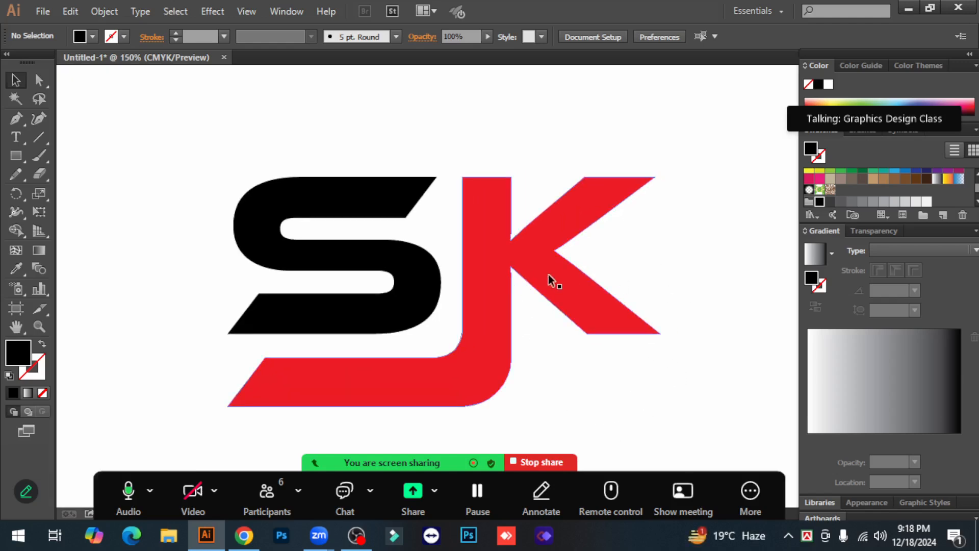
click(494, 268)
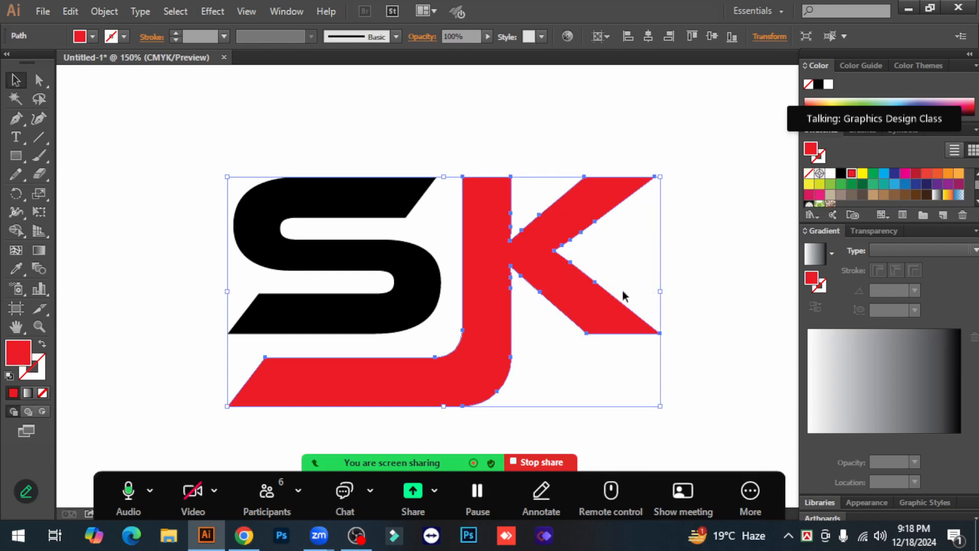
click(688, 286)
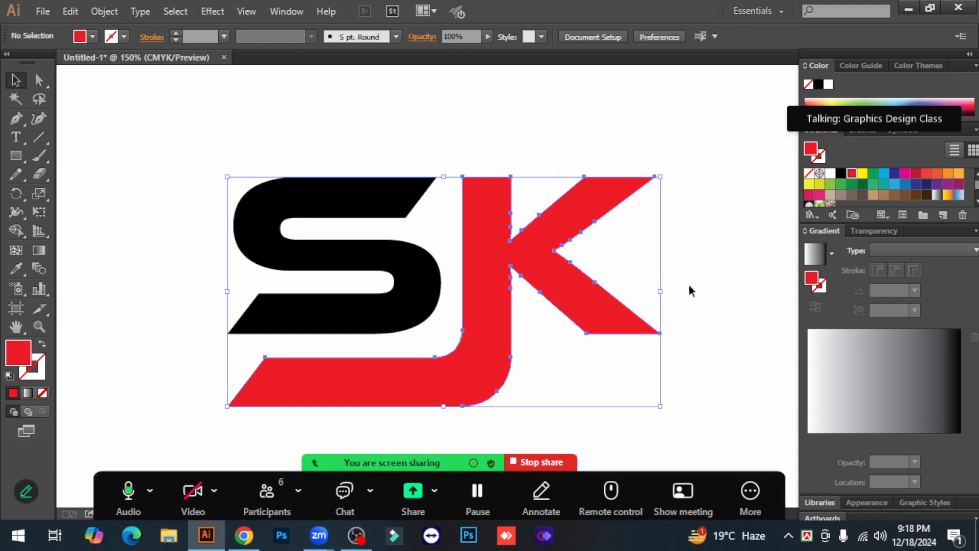
click(39, 82)
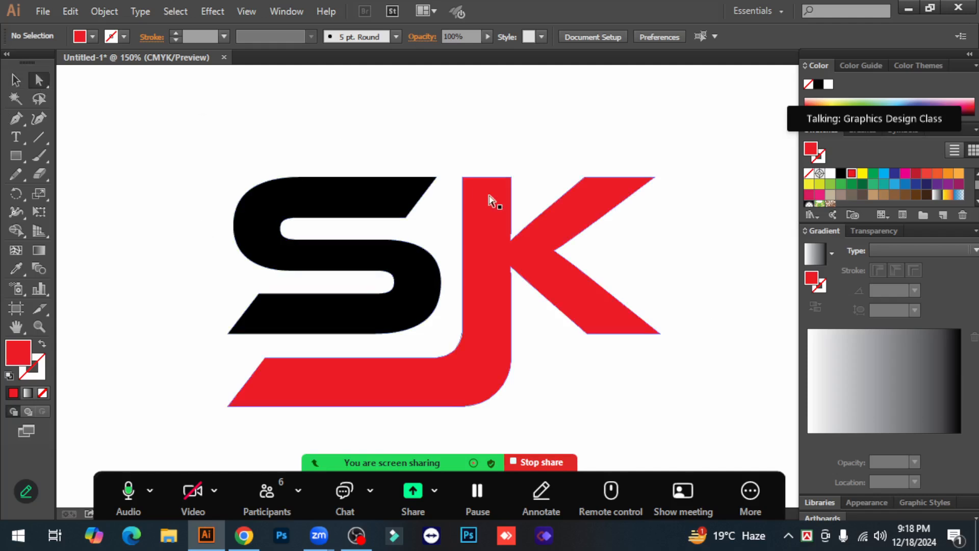
click(463, 177)
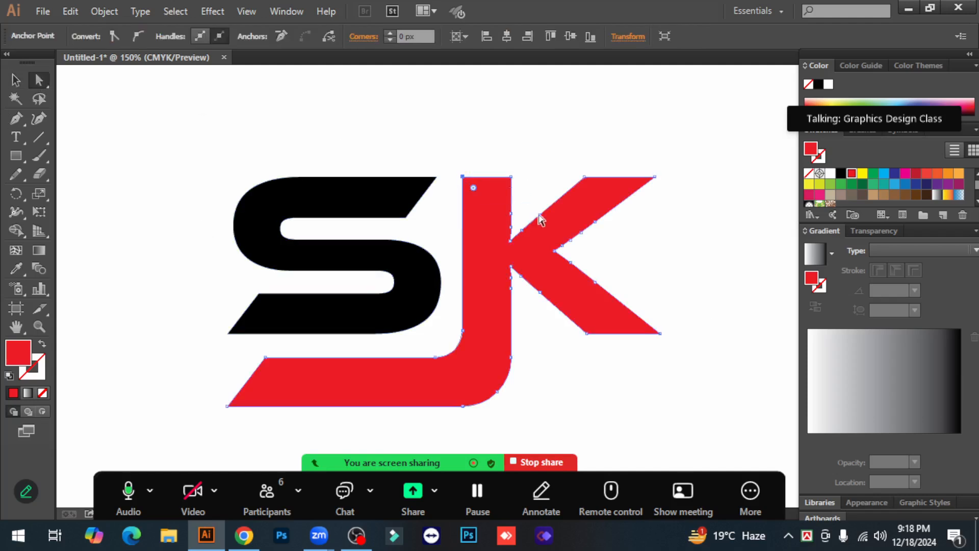
shift+click(510, 178)
drag(501, 188, 479, 199)
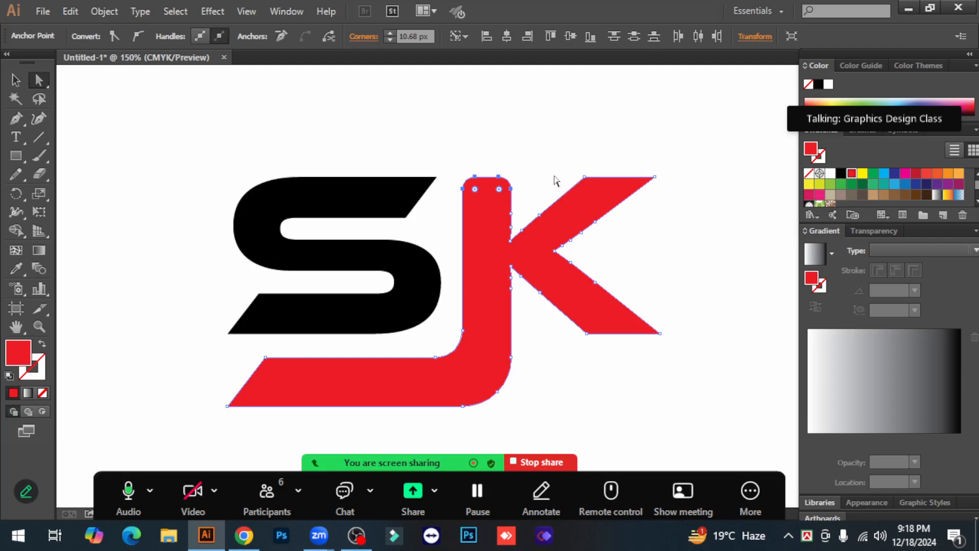
Step: Try rounding the top of the K's stem into a full semicircle with a corner radius of about 21.24 px
drag(477, 192, 485, 240)
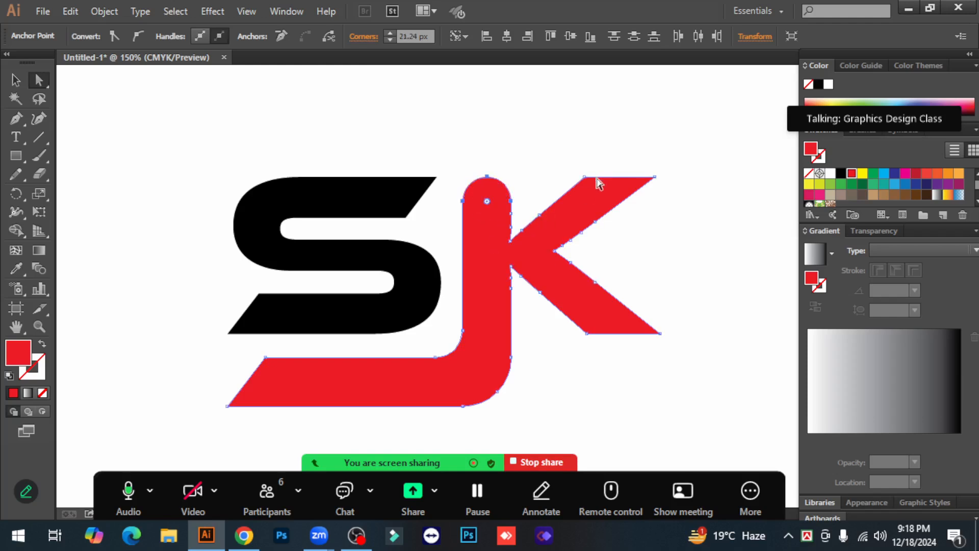
click(574, 162)
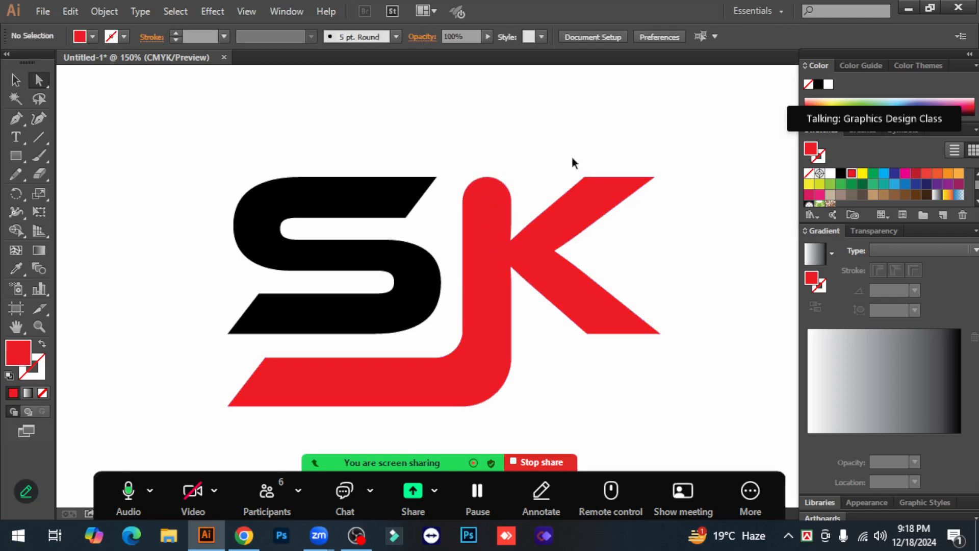
key(ctrl+z)
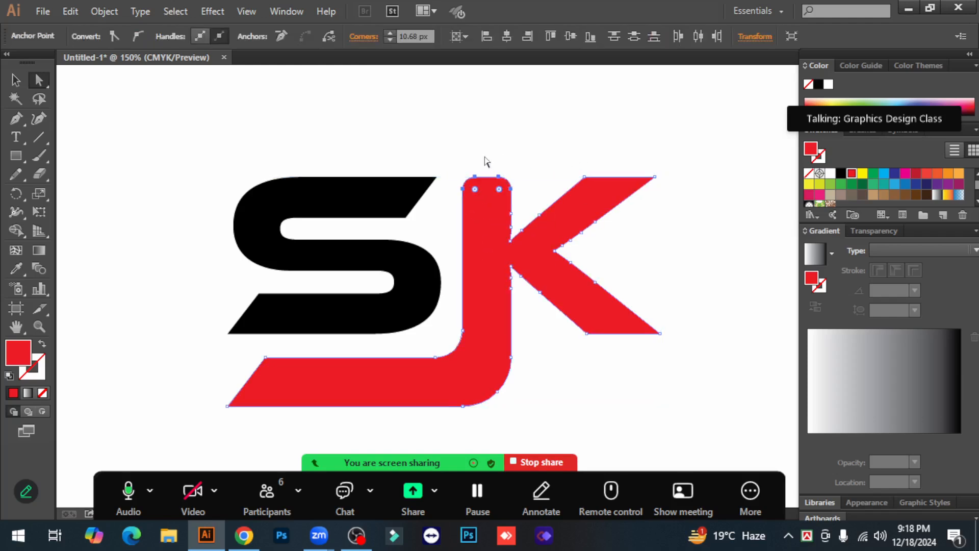
click(562, 156)
Step: Stretch the S downward from its lower edge, keeping its upper edge and width, to leave only a thin gap above the red bar
key(ctrl+0)
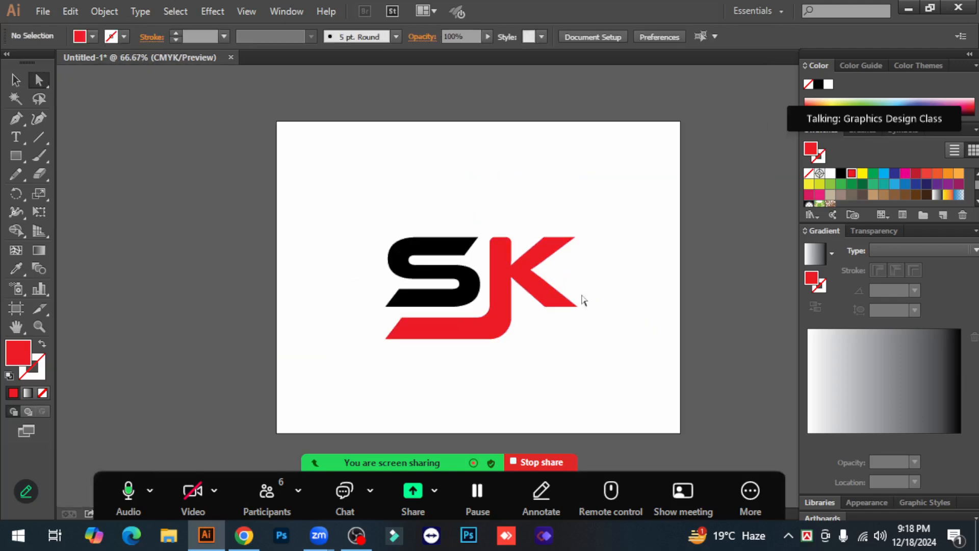
key(ctrl+1)
click(14, 80)
click(521, 287)
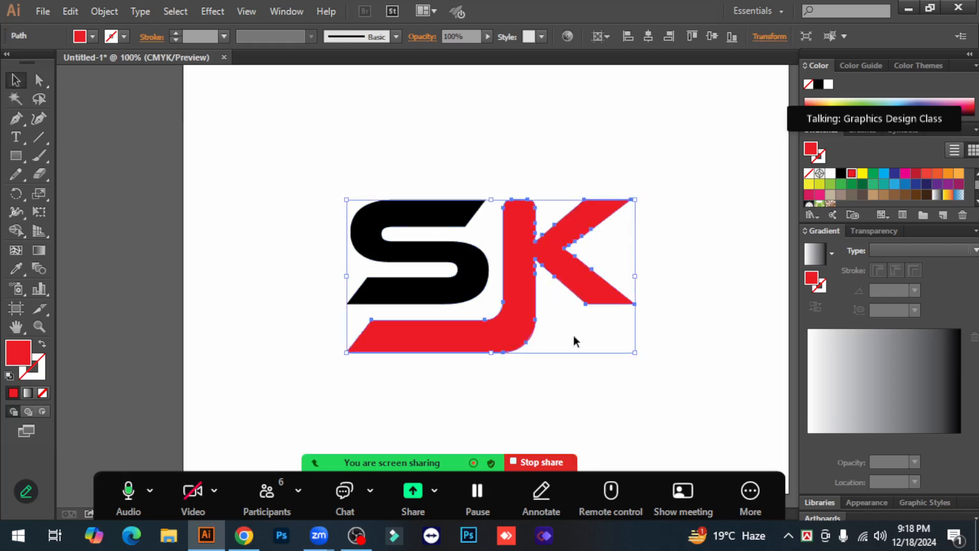
click(571, 385)
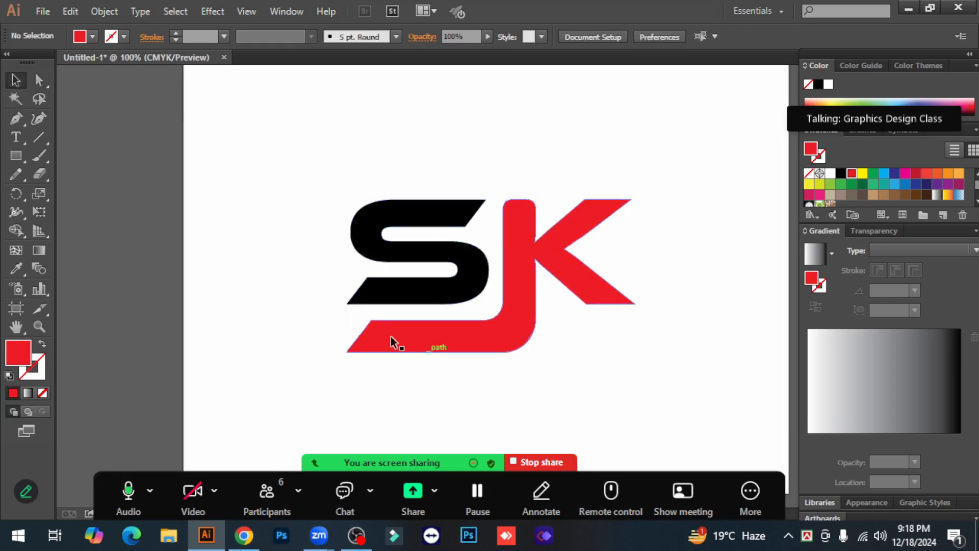
click(426, 303)
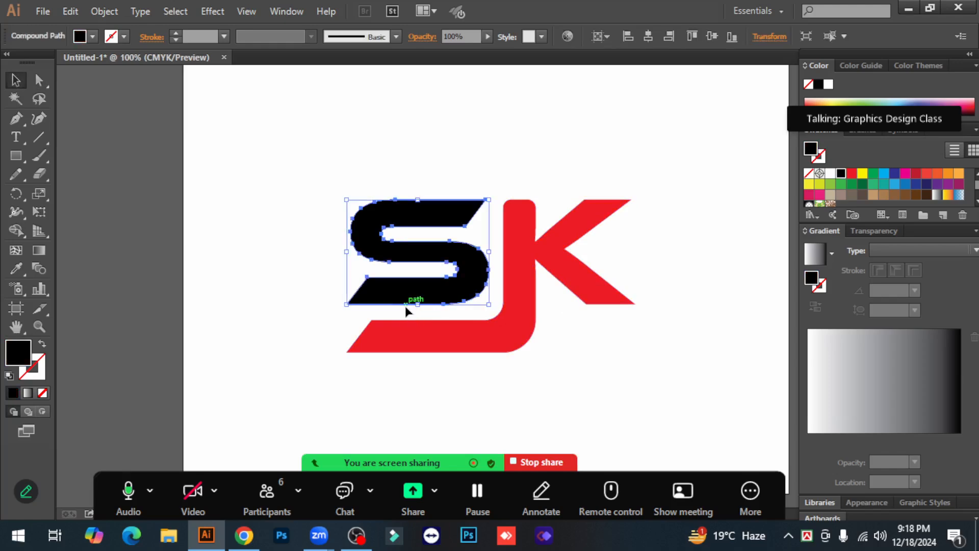
click(466, 393)
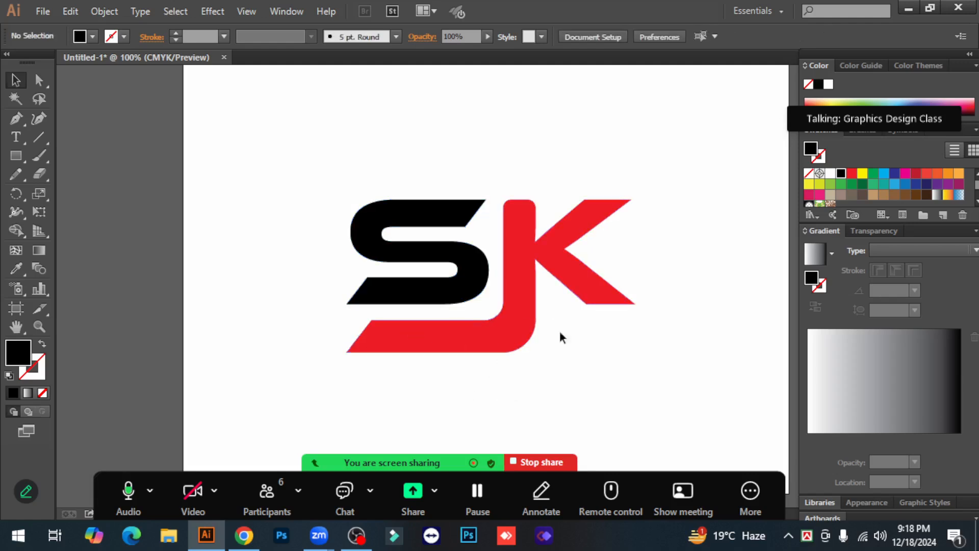
ctrl+click(468, 284)
drag(537, 325, 527, 325)
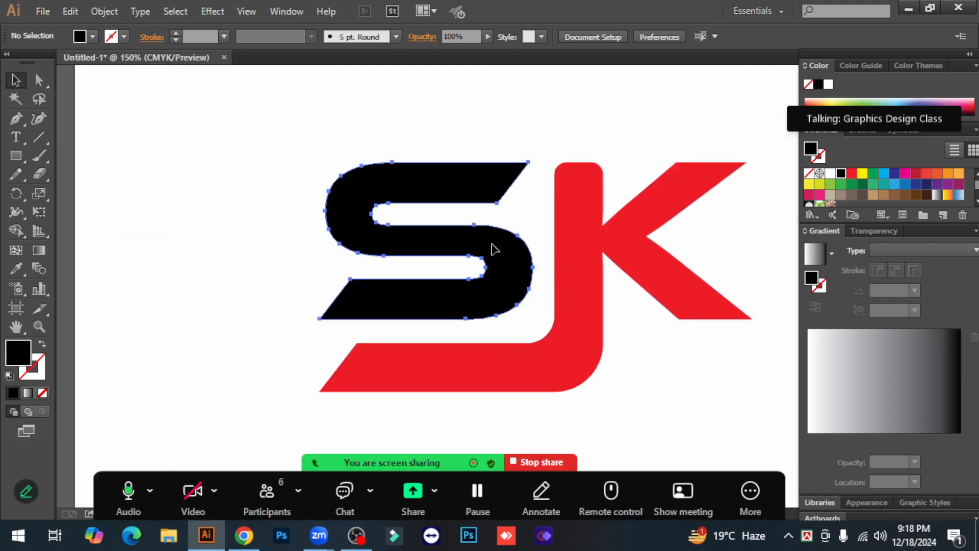
click(493, 248)
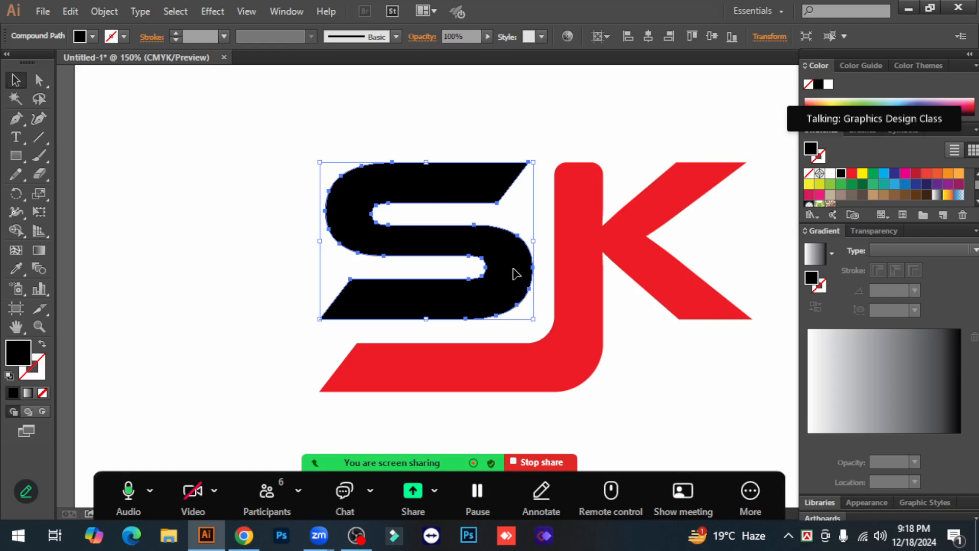
drag(427, 323, 428, 334)
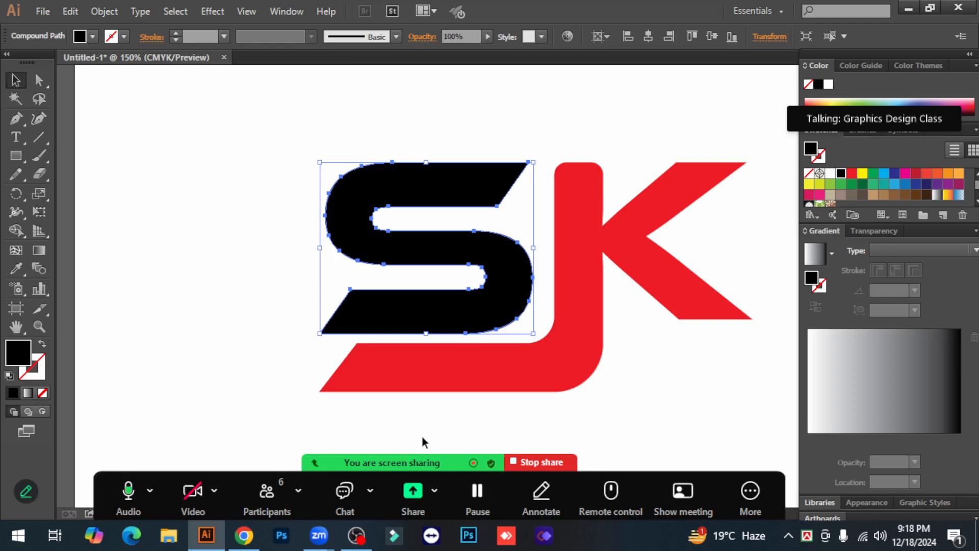
click(437, 437)
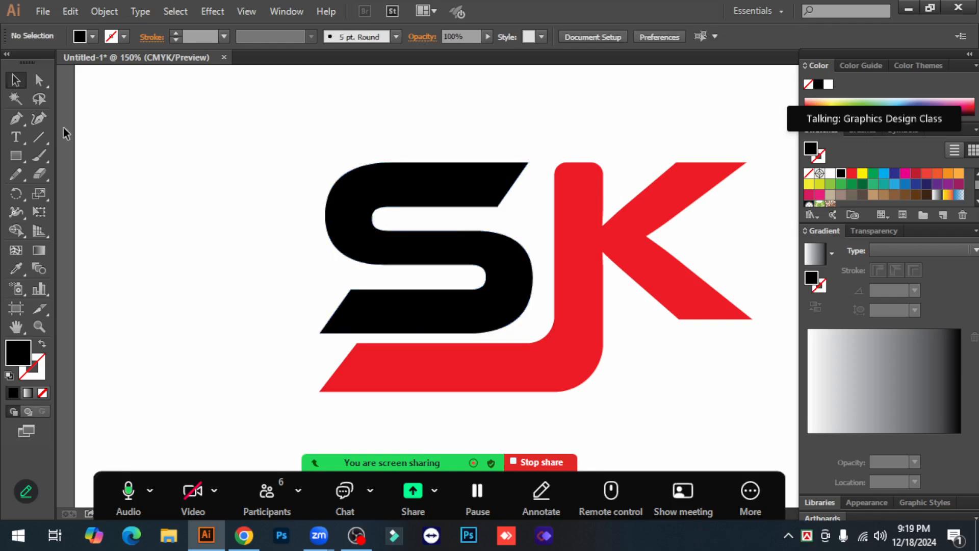
Step: Draw a vertical guide line from the upper corner of the S's lower slanted end down past the red bar
key(ctrl+equal)
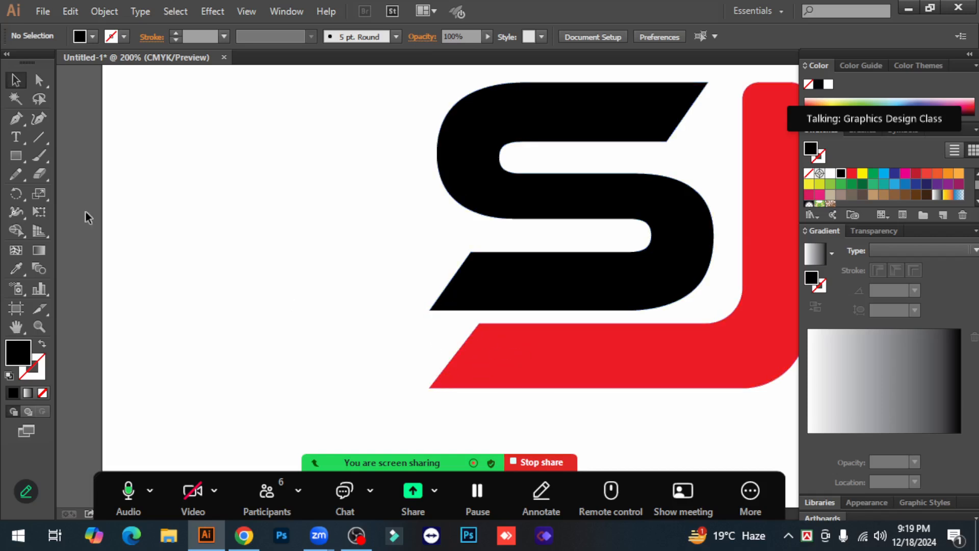
click(38, 133)
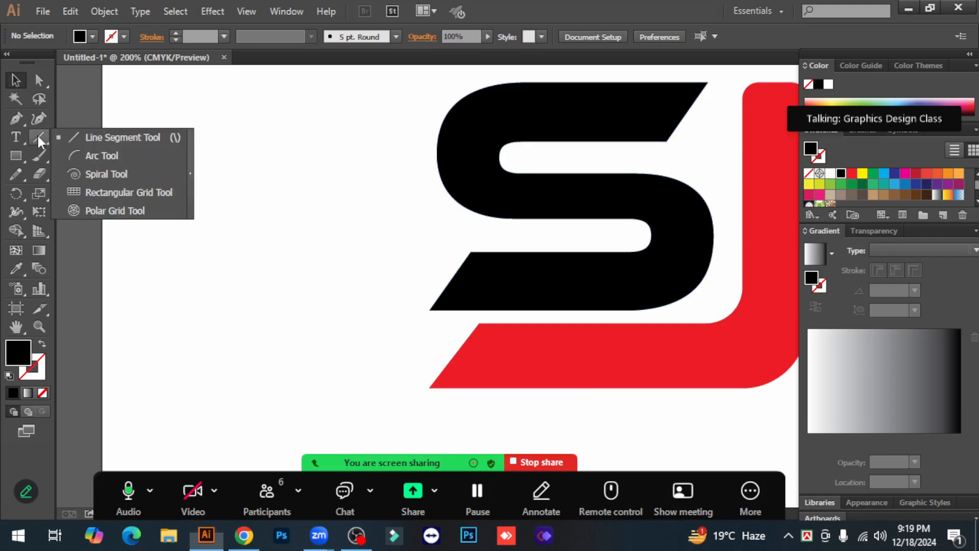
click(96, 137)
scroll(289, 251, down, 1)
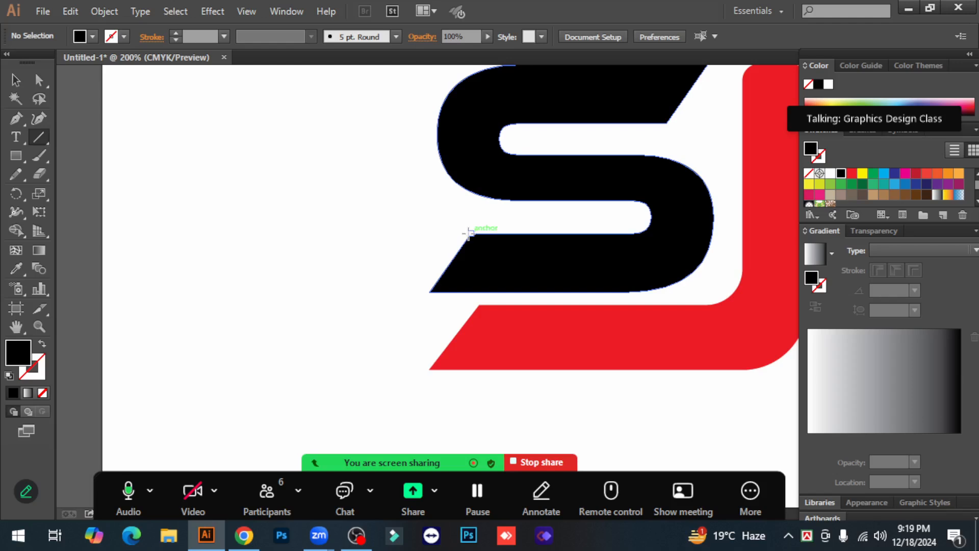
drag(469, 232, 471, 430)
click(16, 80)
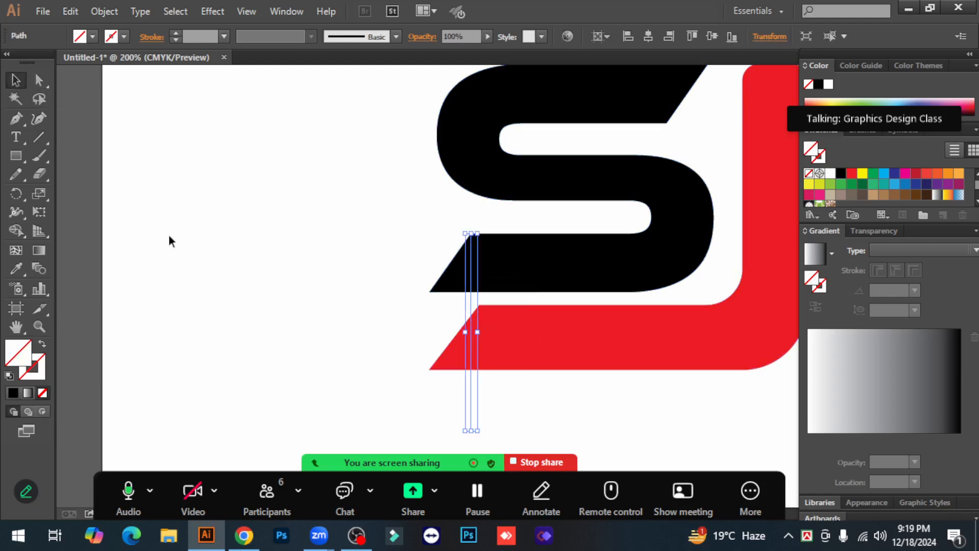
Step: Give the vertical guide line at the S's lower slanted end a red fill and a 2 pt black stroke
click(538, 337)
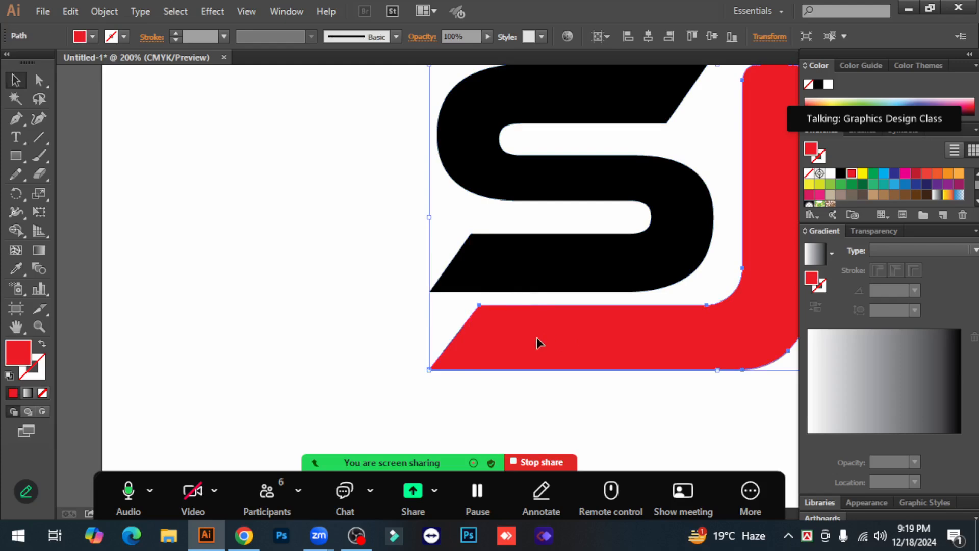
click(39, 81)
click(479, 306)
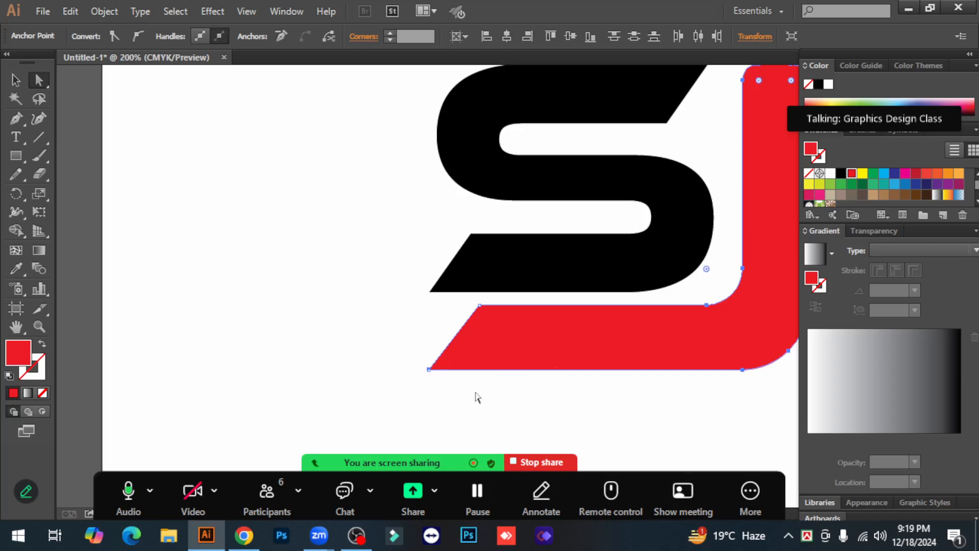
click(15, 80)
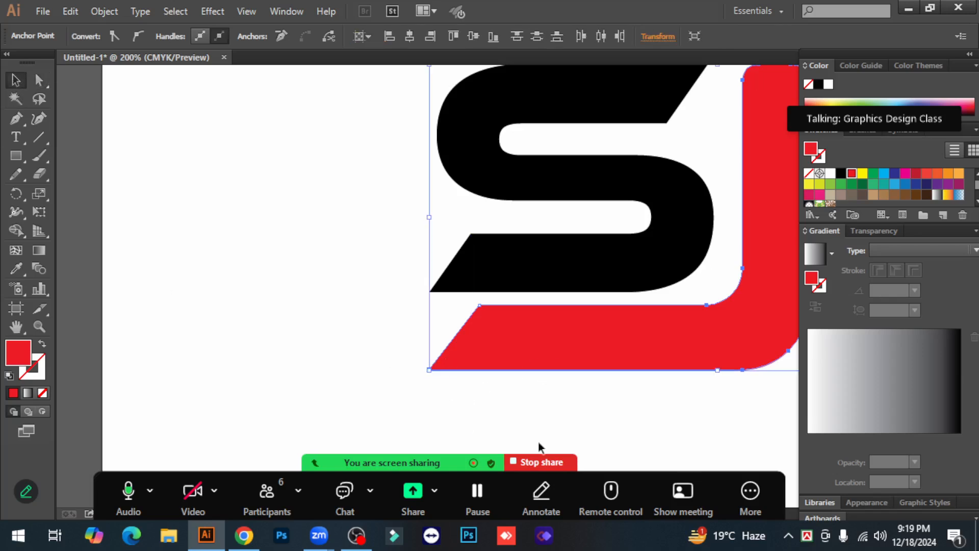
click(470, 396)
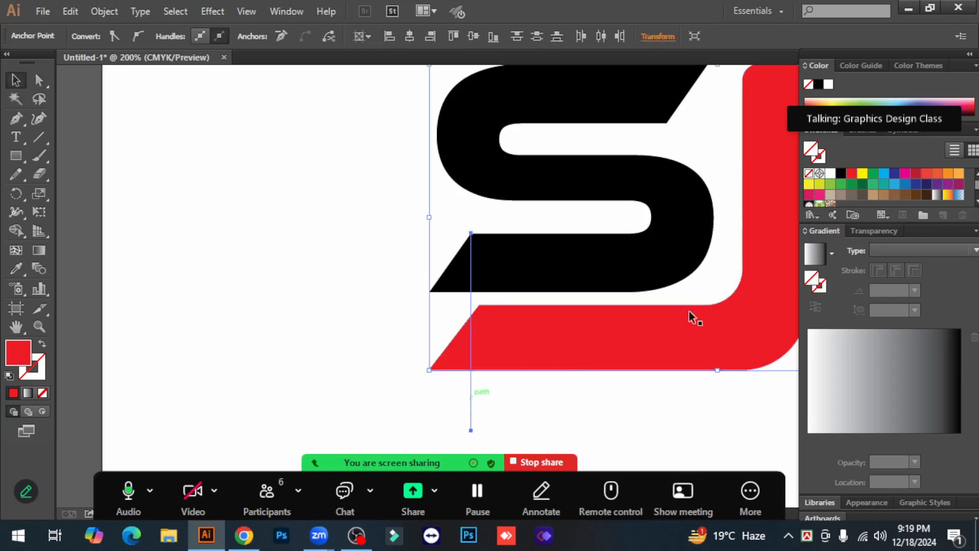
click(852, 174)
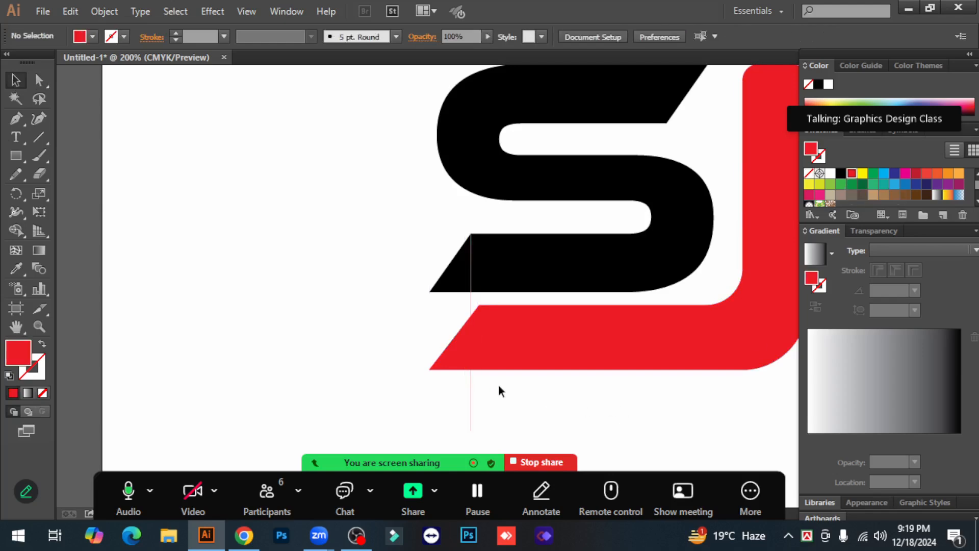
click(175, 33)
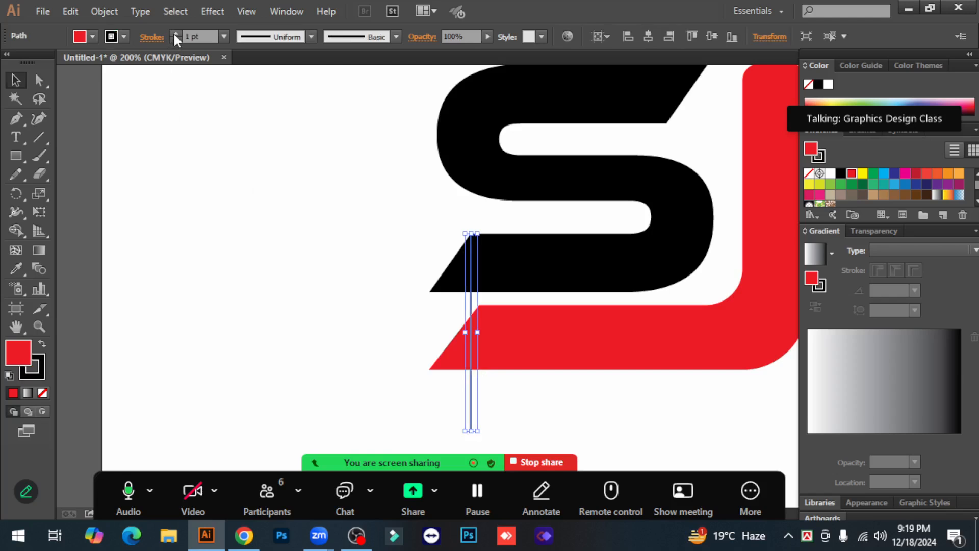
click(267, 252)
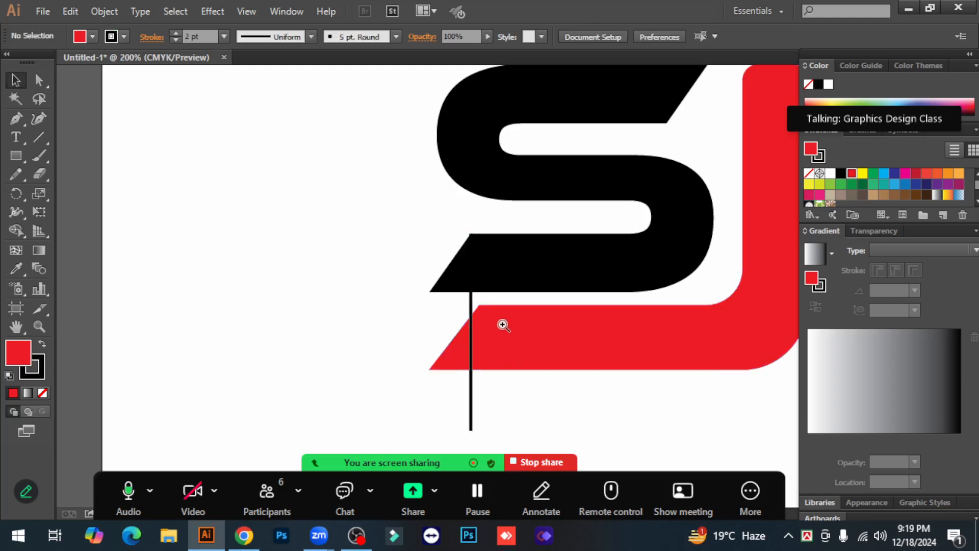
Step: Nudge both corners of the red bar's slanted end outward together until its upper corner meets the vertical guide line
ctrl+click(503, 323)
click(40, 81)
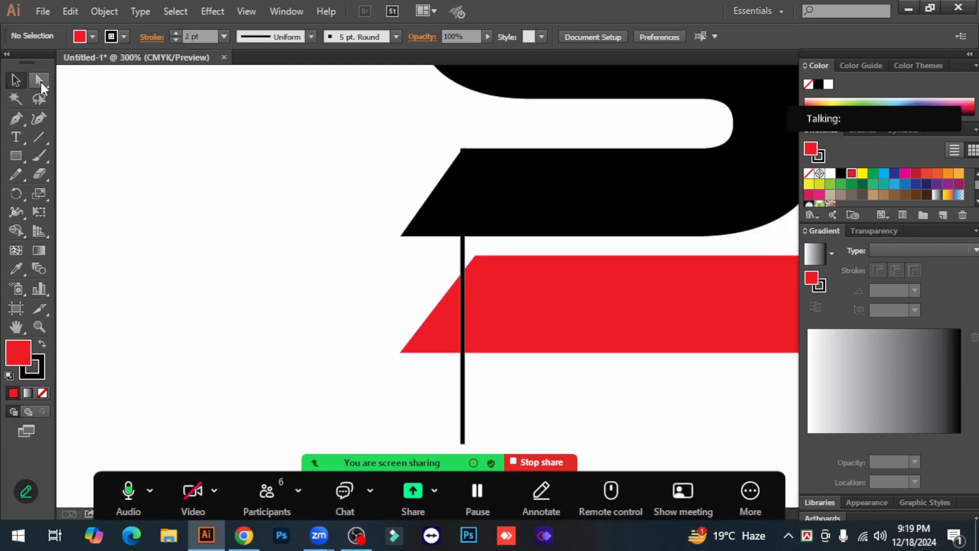
click(476, 257)
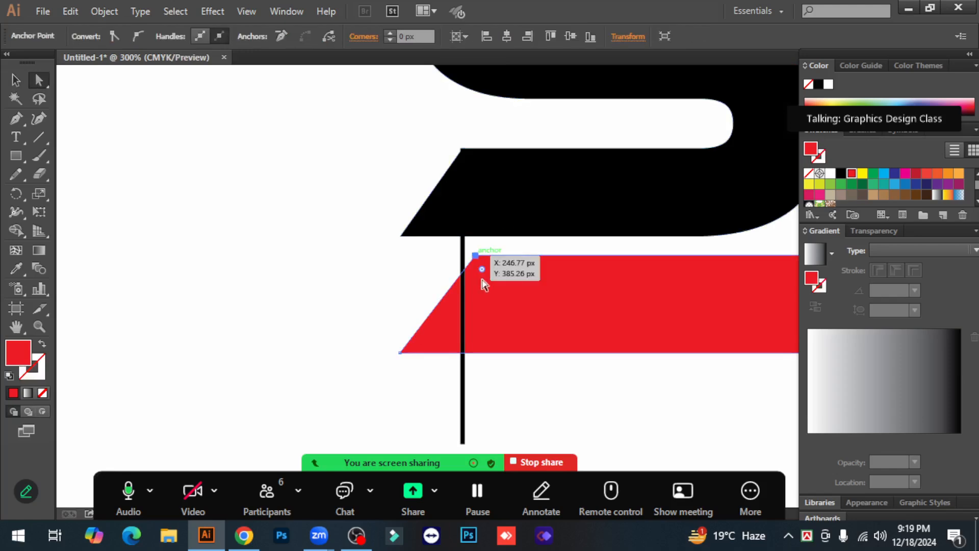
shift+click(400, 354)
key(Left)
key(Left)
key(Left)
key(Left)
key(Left)
key(Left)
key(Left)
key(Left)
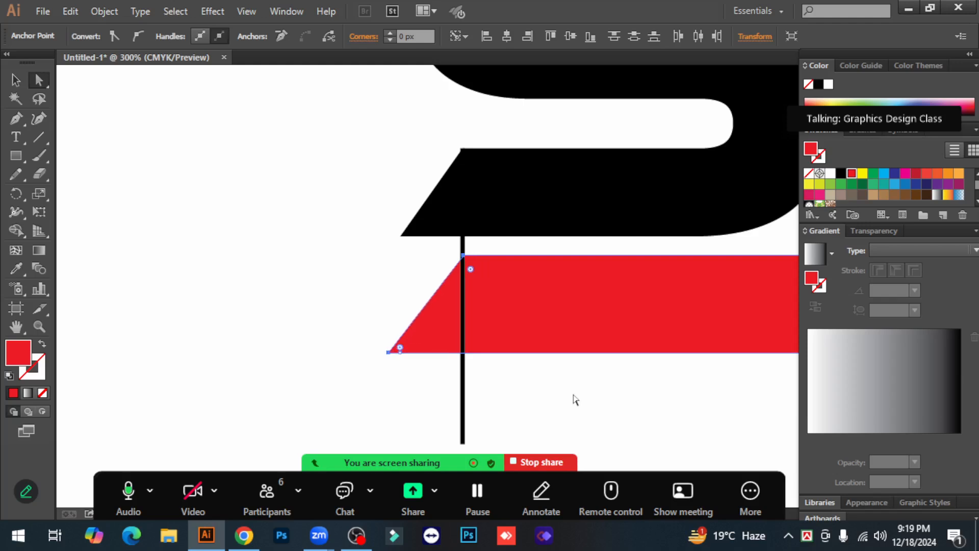
click(577, 399)
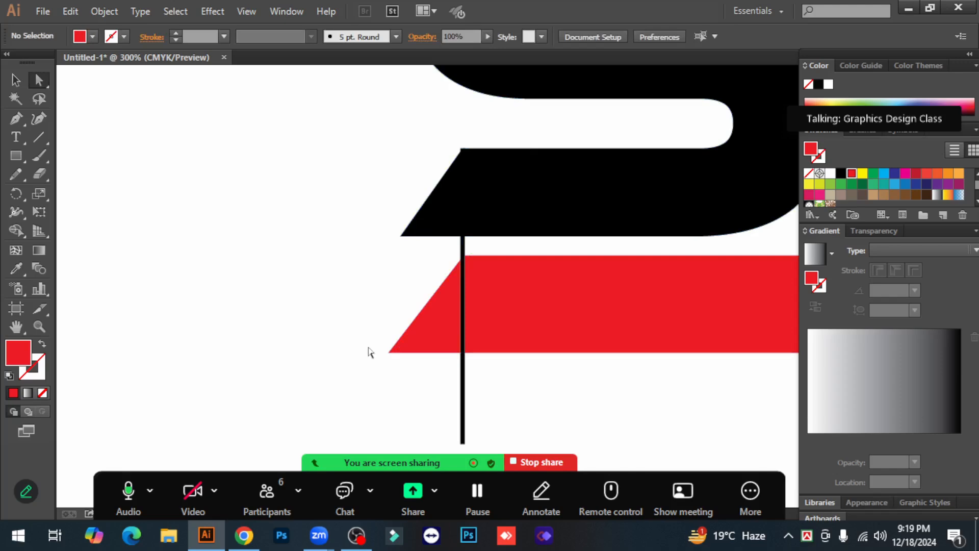
Step: Delete the vertical guide line and check the whole lettermark
click(15, 80)
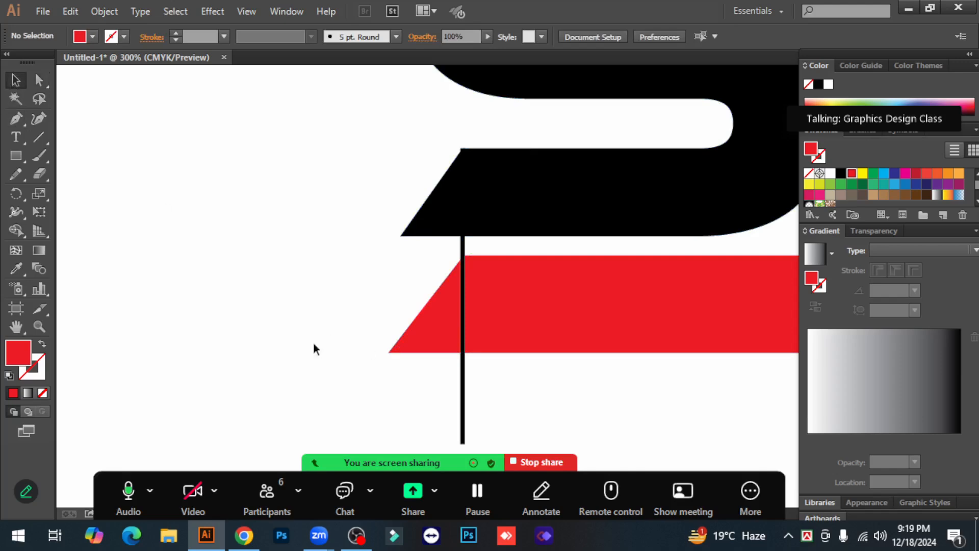
click(464, 416)
key(Delete)
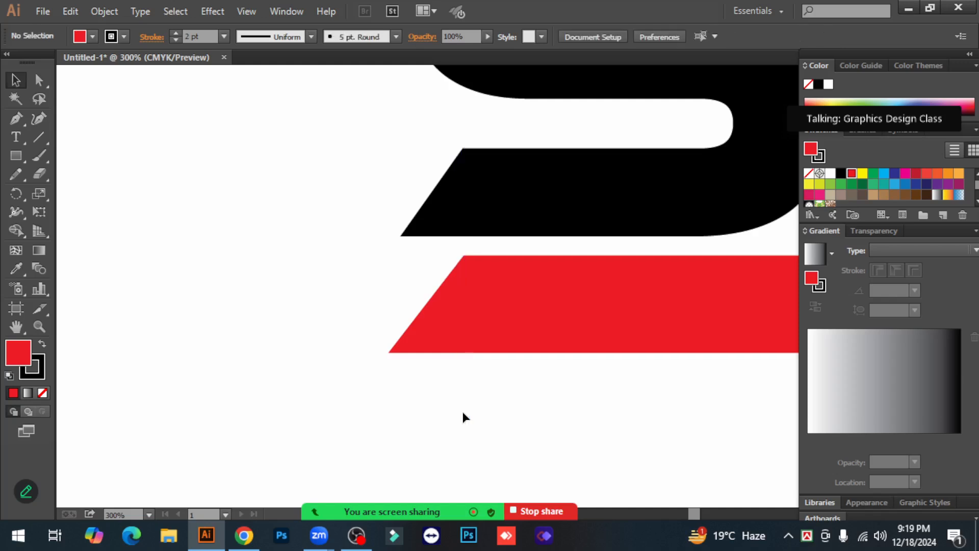
key(ctrl+minus)
key(ctrl+minus)
key(ctrl+minus)
key(ctrl+minus)
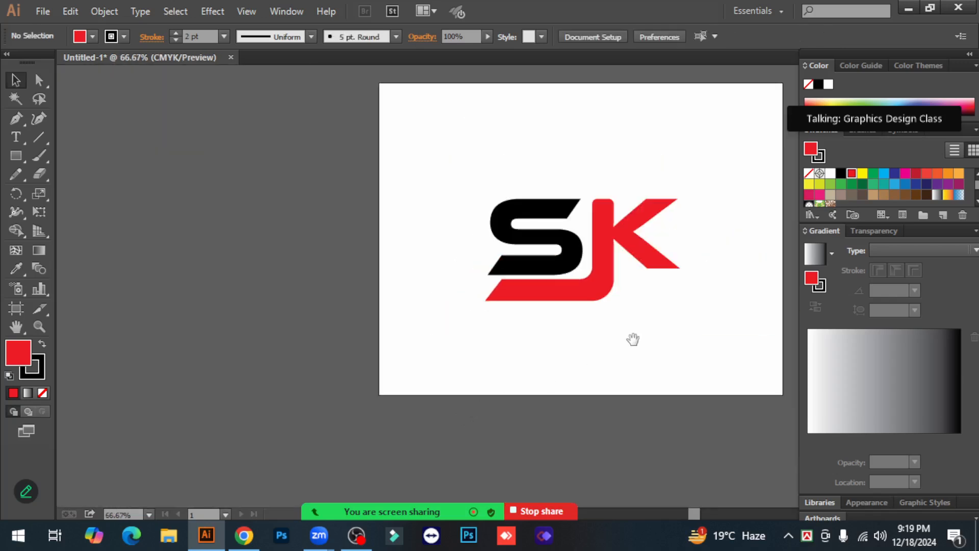
key(ctrl+plus)
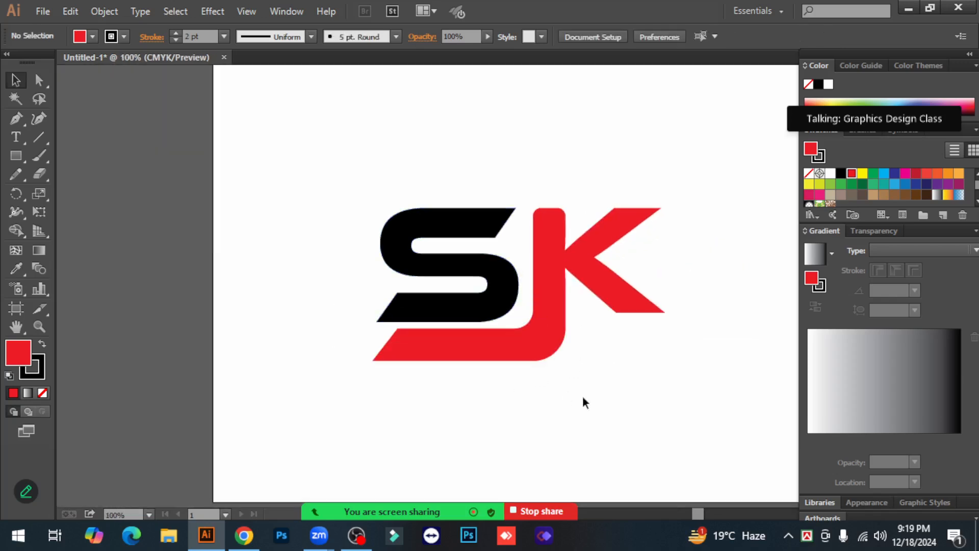
Step: Nudge the K's stem and arms closer to the S, shortening the red bar but keeping its slanted end in place
click(546, 266)
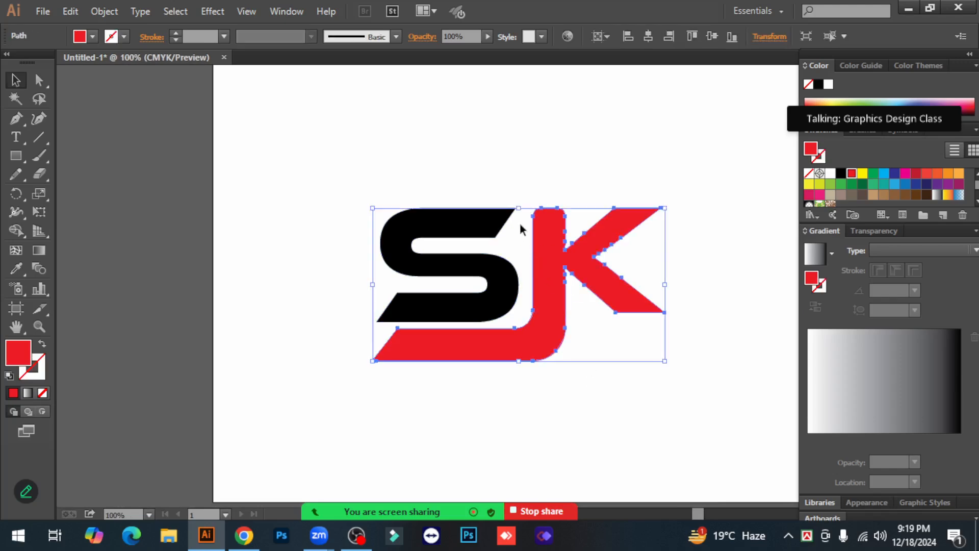
click(513, 425)
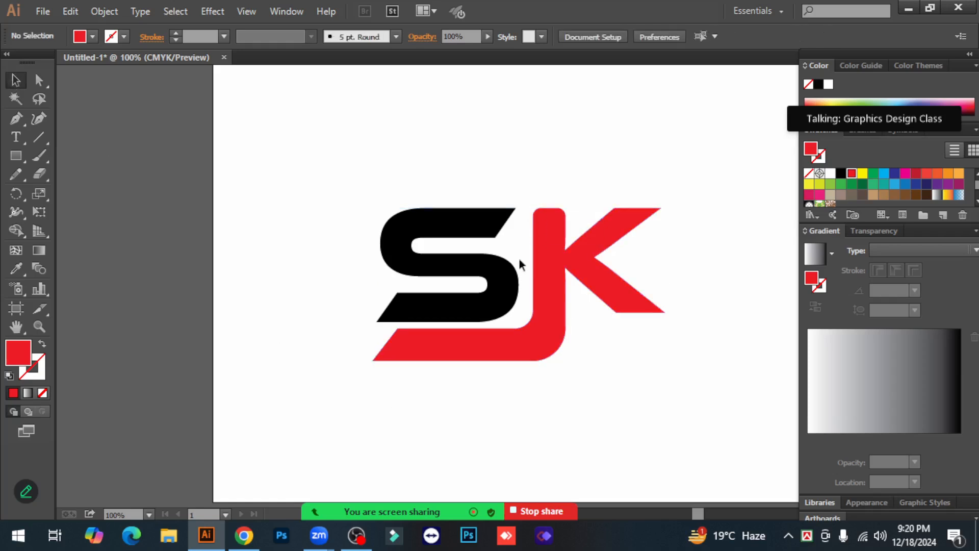
click(39, 84)
drag(521, 198, 694, 381)
key(Left)
key(Left)
key(Left)
key(Left)
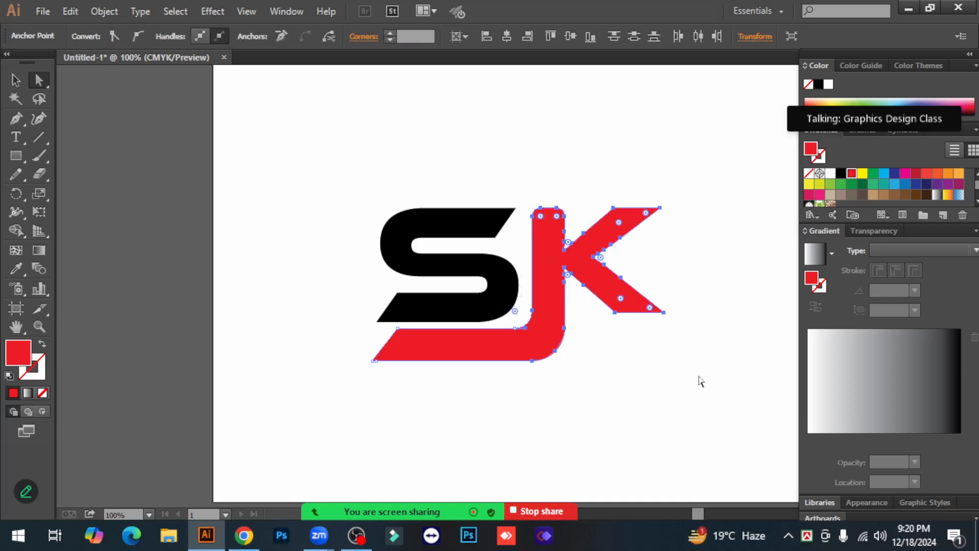
key(Left)
key(Left)
key(Left)
key(Left)
key(Left)
key(Left)
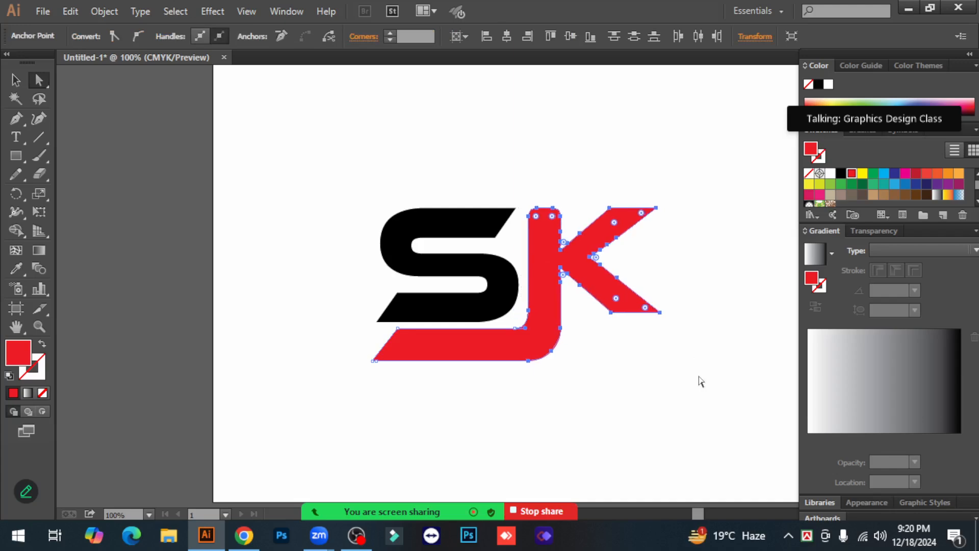
key(Left)
key(Left)
key(Left)
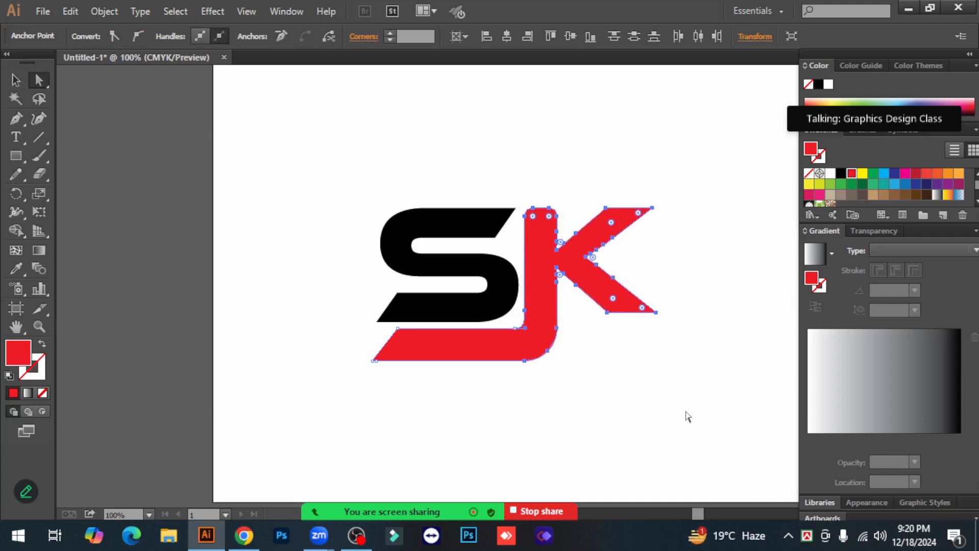
click(687, 417)
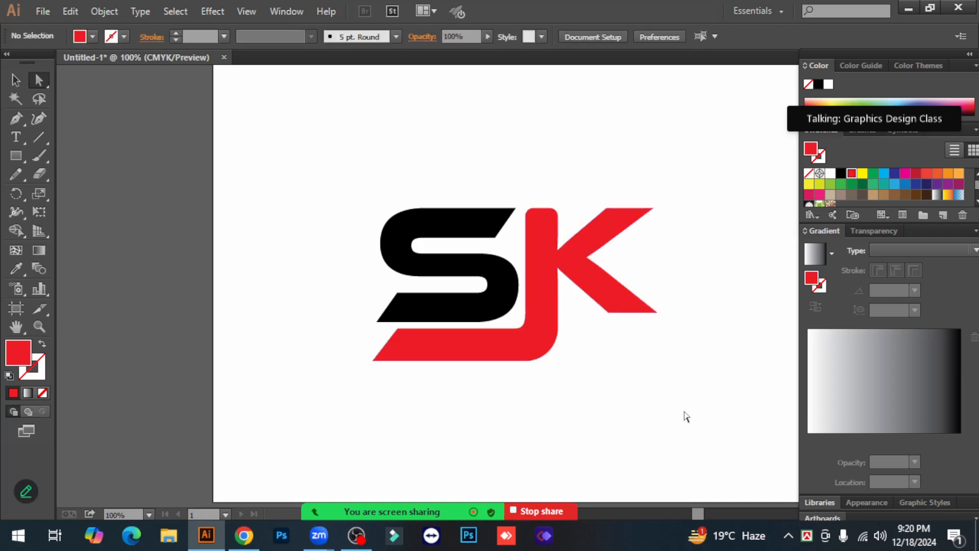
Step: Group the S and the K with its red bar into one object
key(ctrl+minus)
key(ctrl+minus)
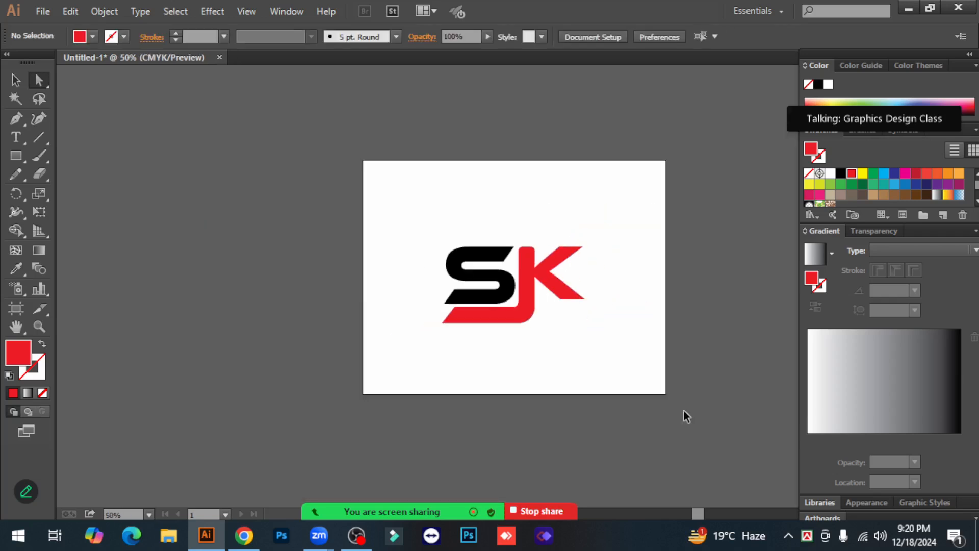
click(15, 80)
drag(439, 211, 588, 350)
right_click(528, 272)
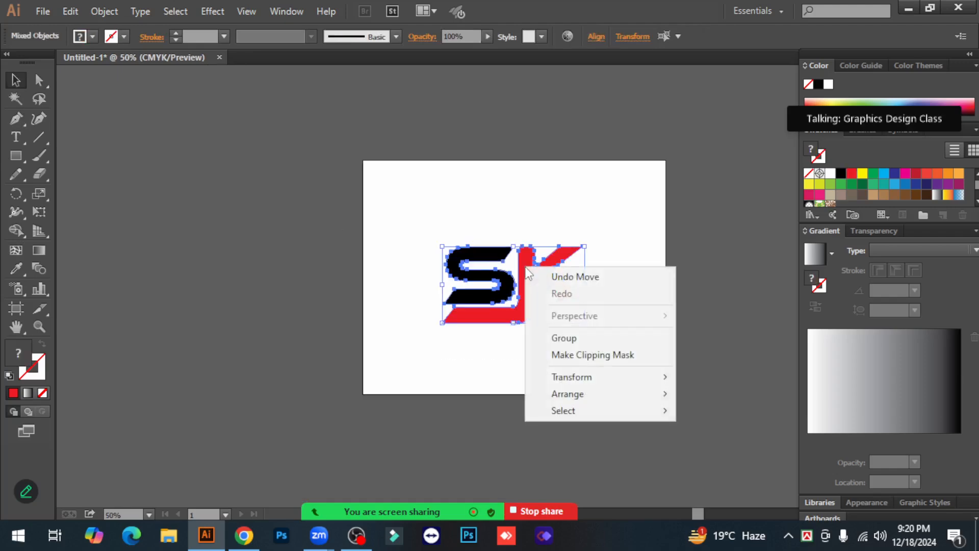
click(564, 337)
click(578, 344)
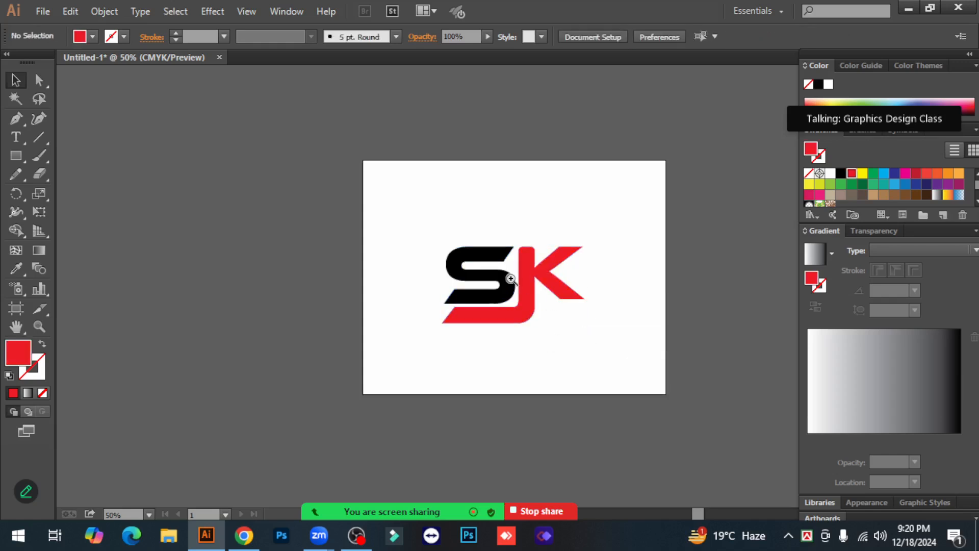
Step: Scale the SK logo down proportionally about its centre to roughly two thirds of its size
key(ctrl+plus)
click(536, 308)
drag(609, 346, 544, 354)
click(582, 361)
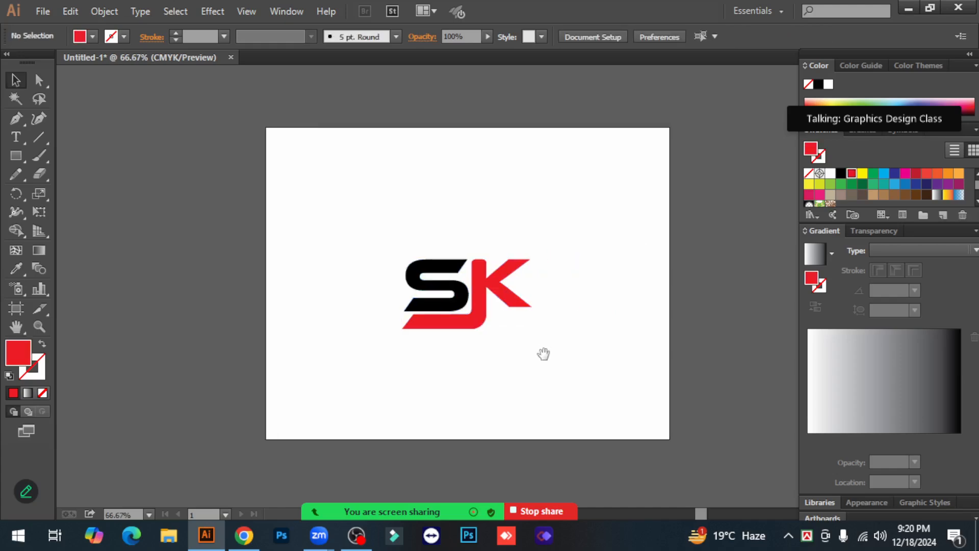
Step: Draw a red circle from its centre in the empty area above the artboard with the Ellipse tool
click(16, 155)
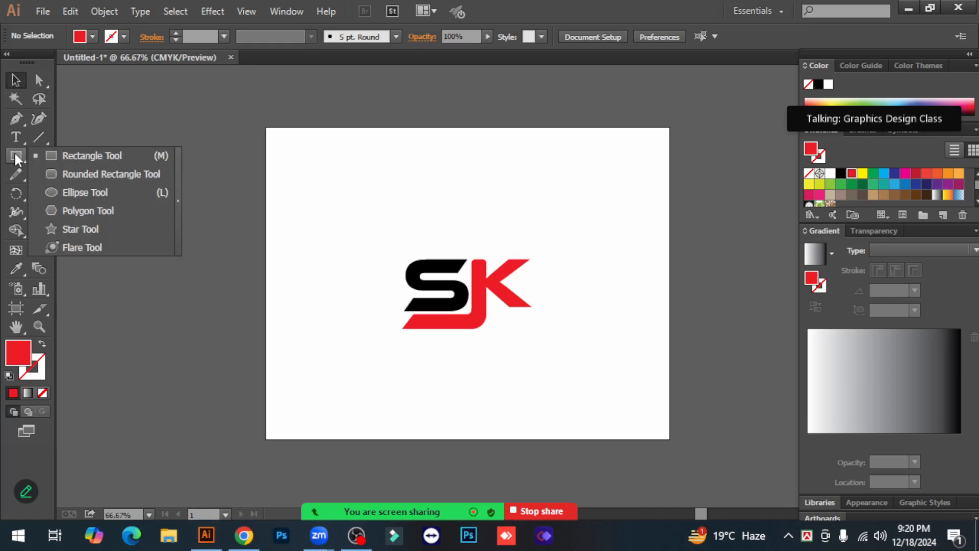
click(81, 195)
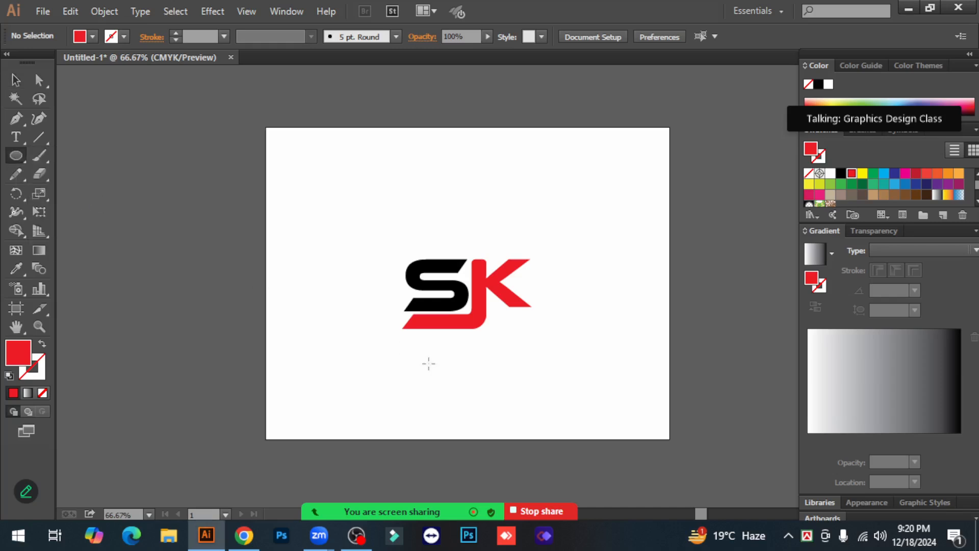
scroll(427, 357, up, 5)
drag(432, 196, 519, 287)
click(15, 79)
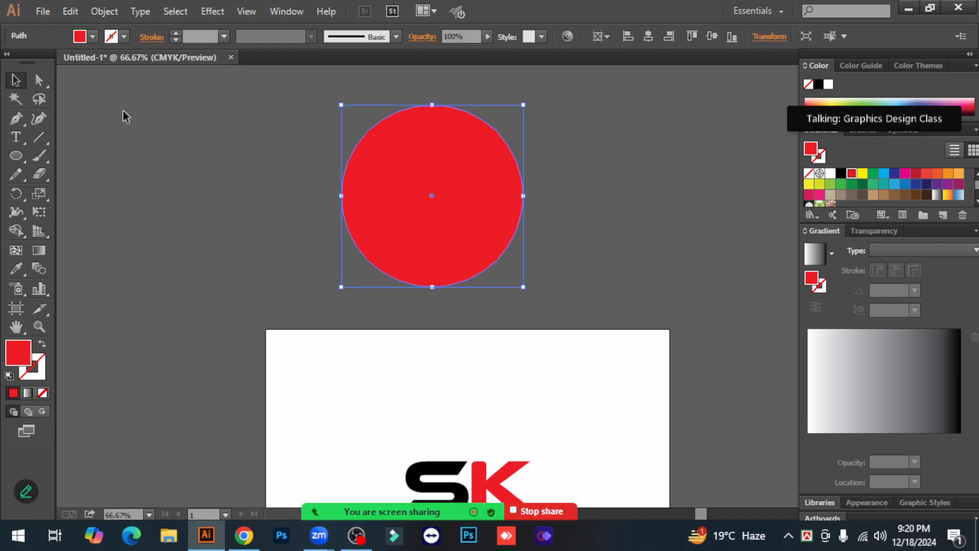
Step: Paste a copy of the red circle in front and resize it proportionally into a smaller circle touching the outer circle's right edge
click(70, 12)
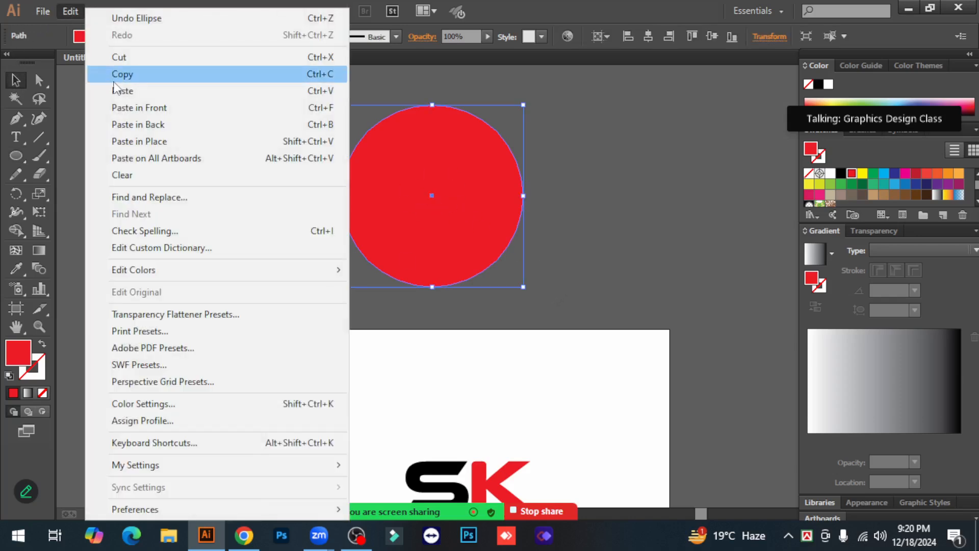
click(130, 74)
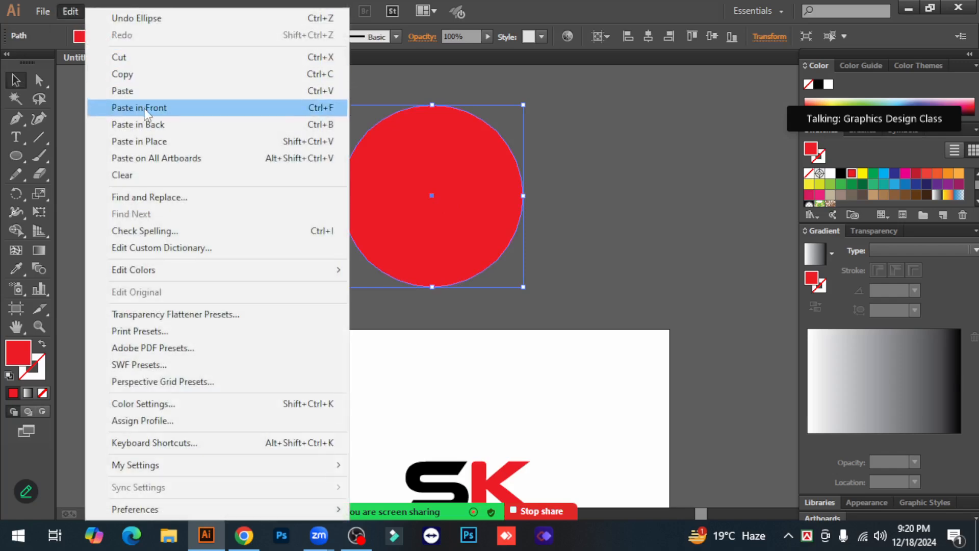
click(124, 107)
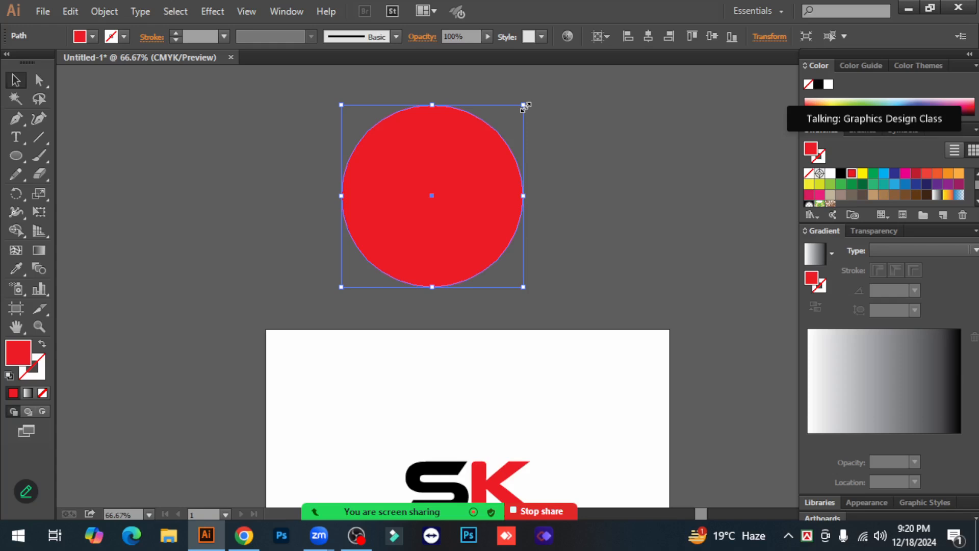
drag(524, 104, 504, 131)
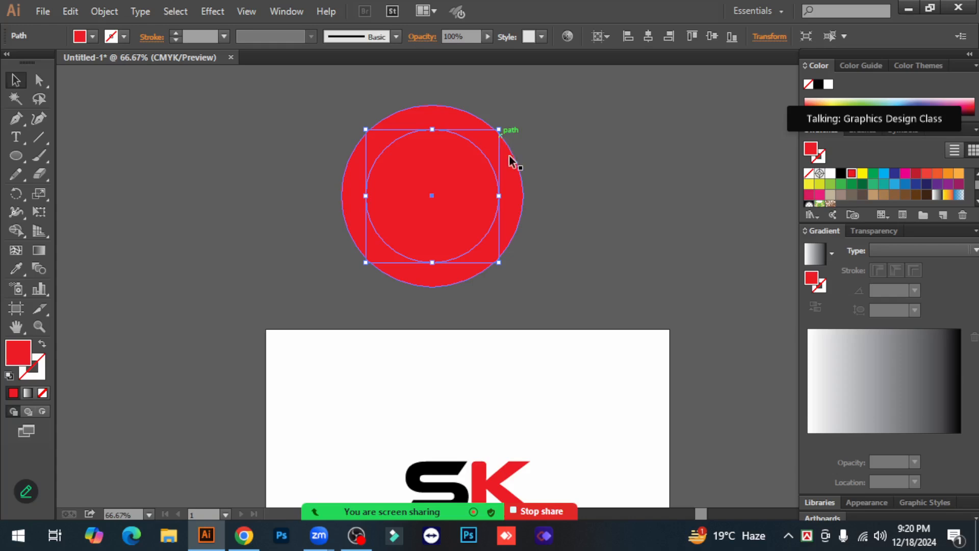
drag(499, 196, 524, 196)
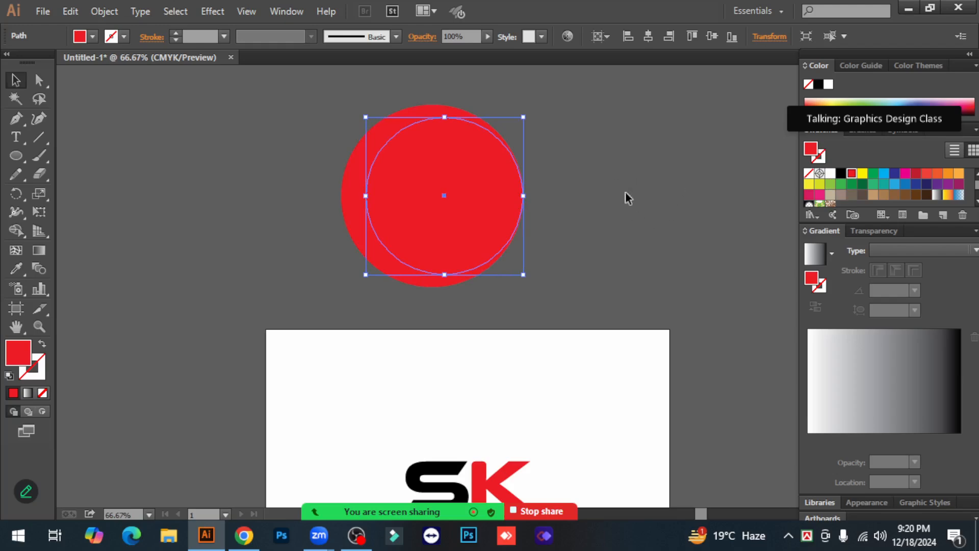
Step: Fill the inner circle with the grey of the canvas background using the Eyedropper, leaving a red crescent around it
click(16, 269)
click(636, 230)
click(16, 80)
click(626, 228)
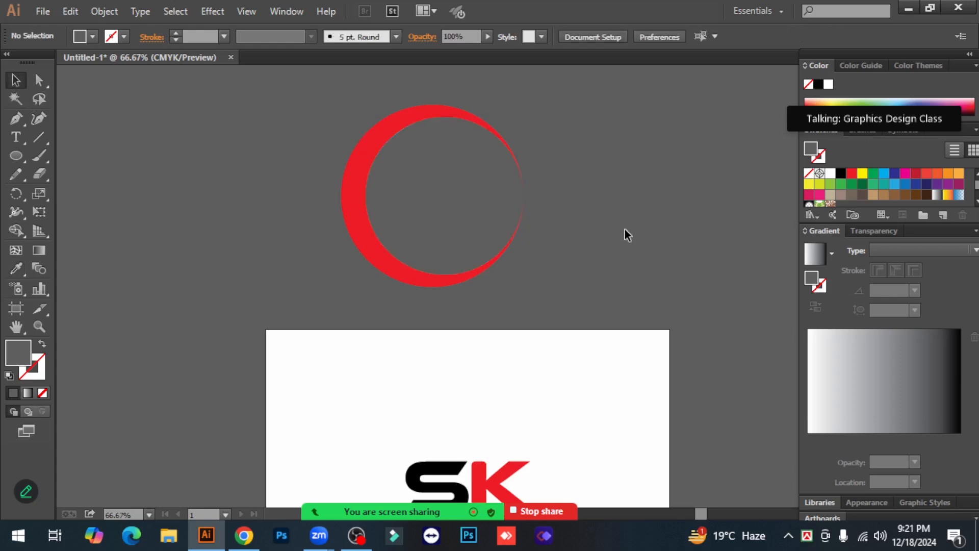
key(ctrl+plus)
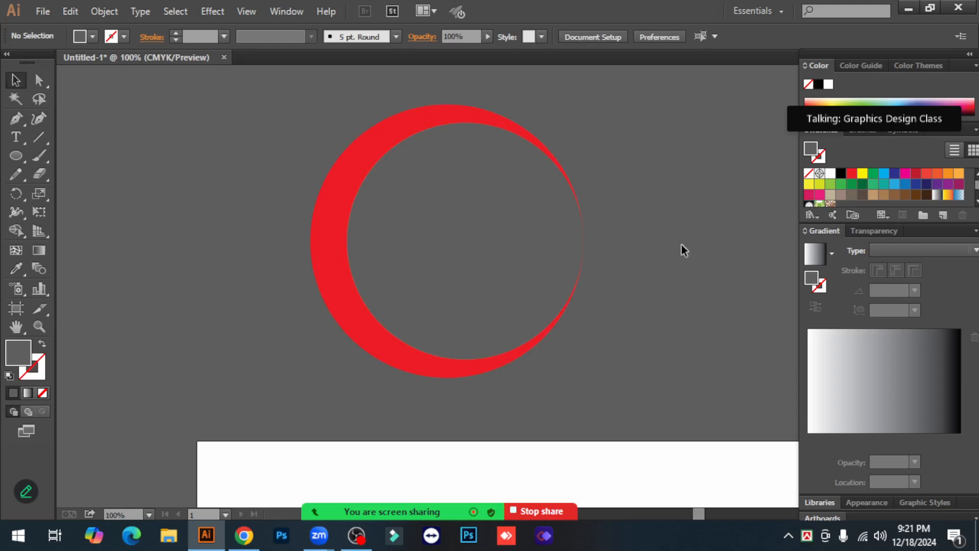
Step: Enlarge the grey inner circle proportionally from its left edge until it extends slightly past the red circle's right edge, opening the ring
click(470, 279)
drag(584, 241, 591, 241)
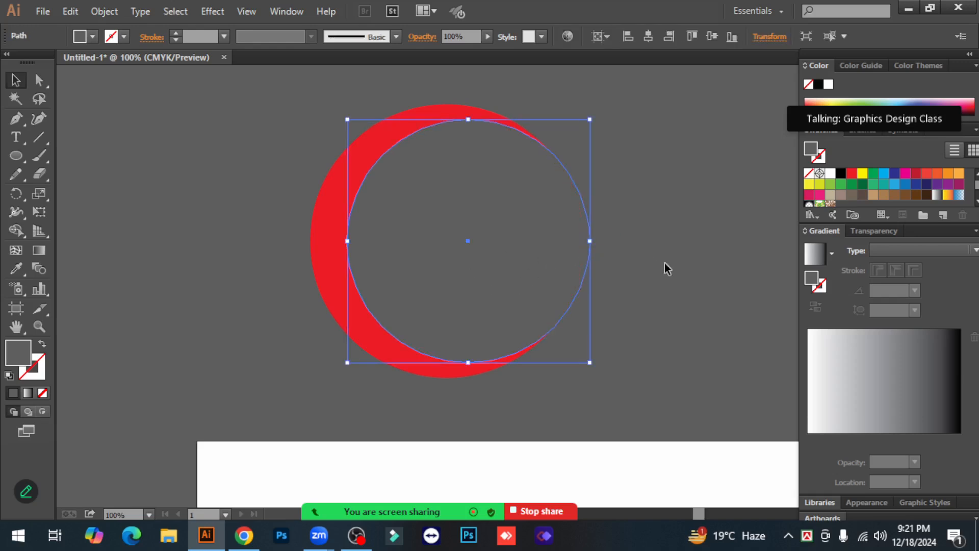
click(665, 263)
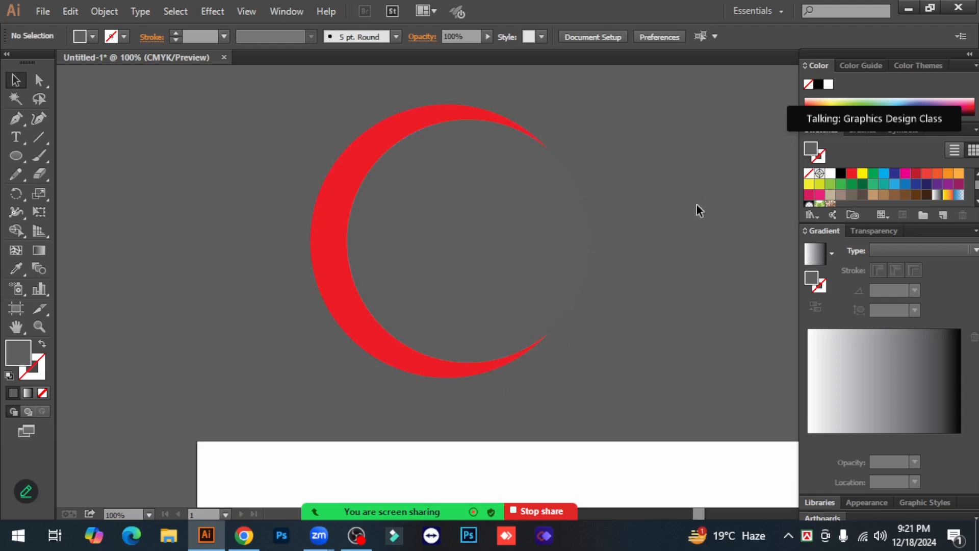
click(485, 258)
drag(592, 243, 594, 241)
click(668, 252)
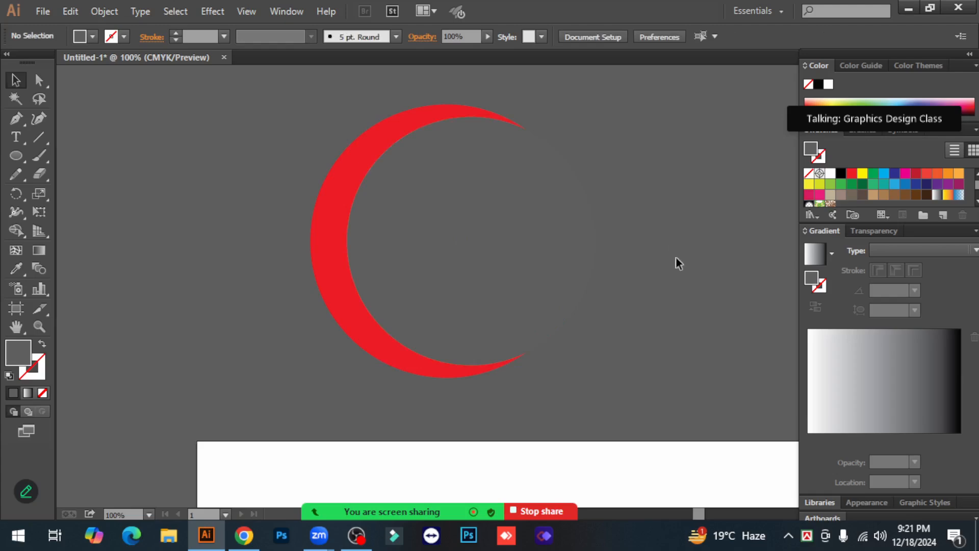
Step: Remove the grey inner circle and the sliver beside it with the Shape Builder tool, leaving only the red crescent
drag(208, 156, 591, 379)
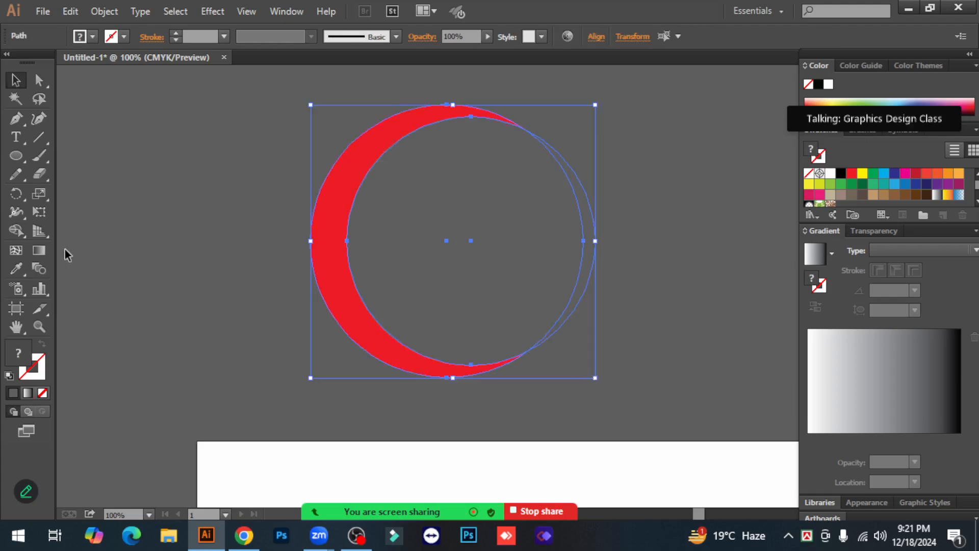
click(15, 230)
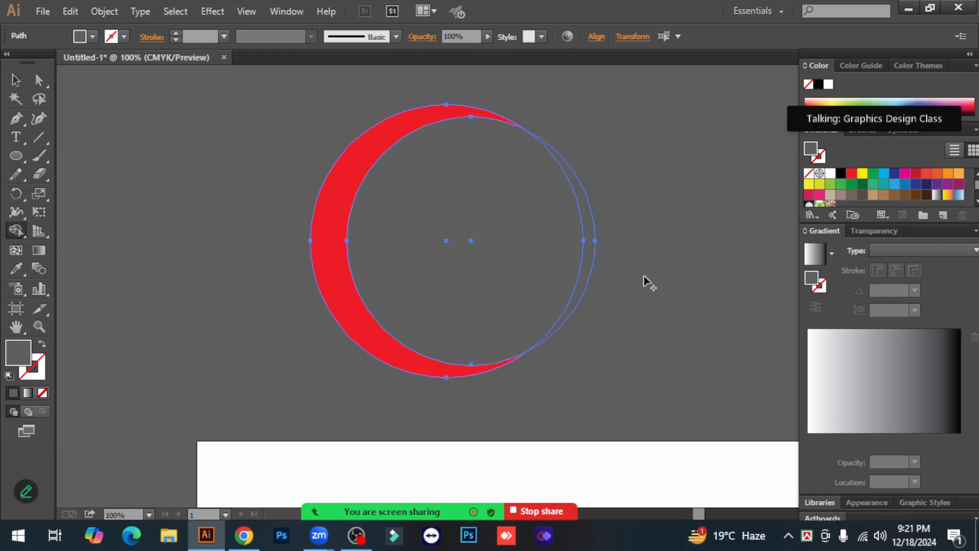
drag(640, 278, 551, 261)
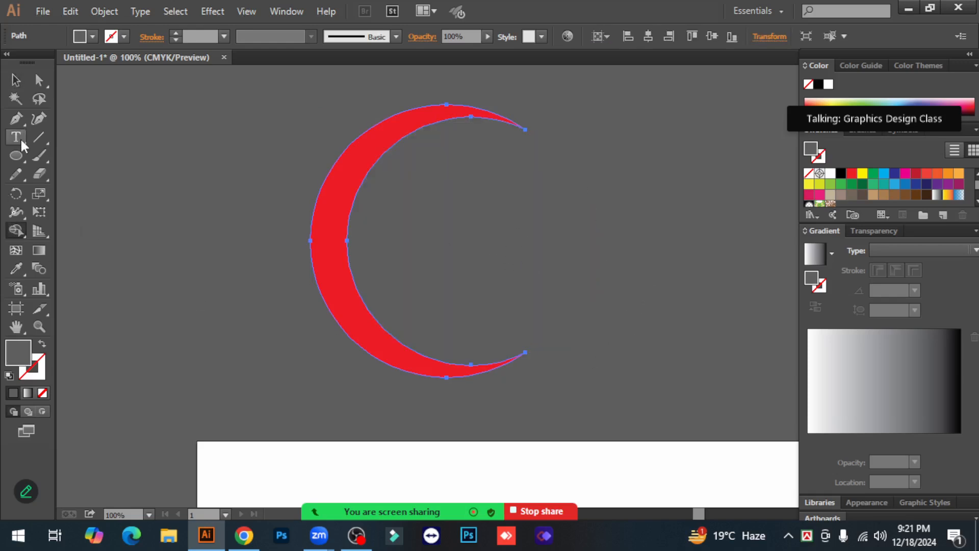
click(15, 80)
click(283, 369)
Step: Create a mirrored copy of the red crescent by reflecting it across the vertical axis
key(ctrl+minus)
key(ctrl+minus)
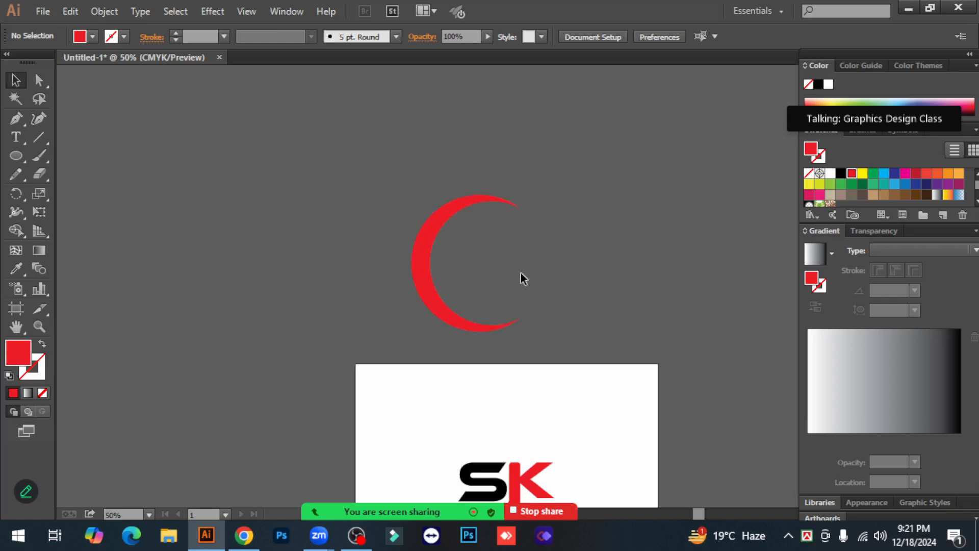
scroll(521, 274, down, 1)
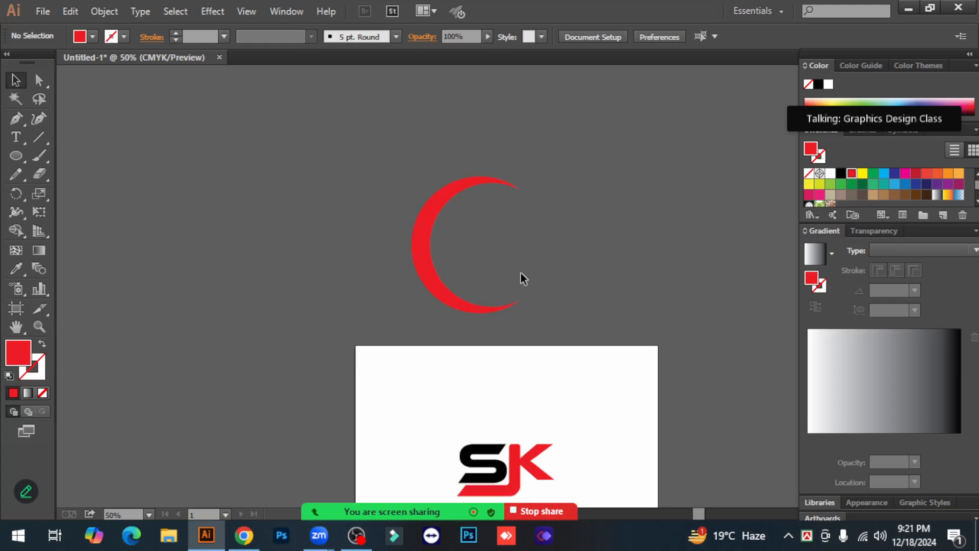
click(422, 237)
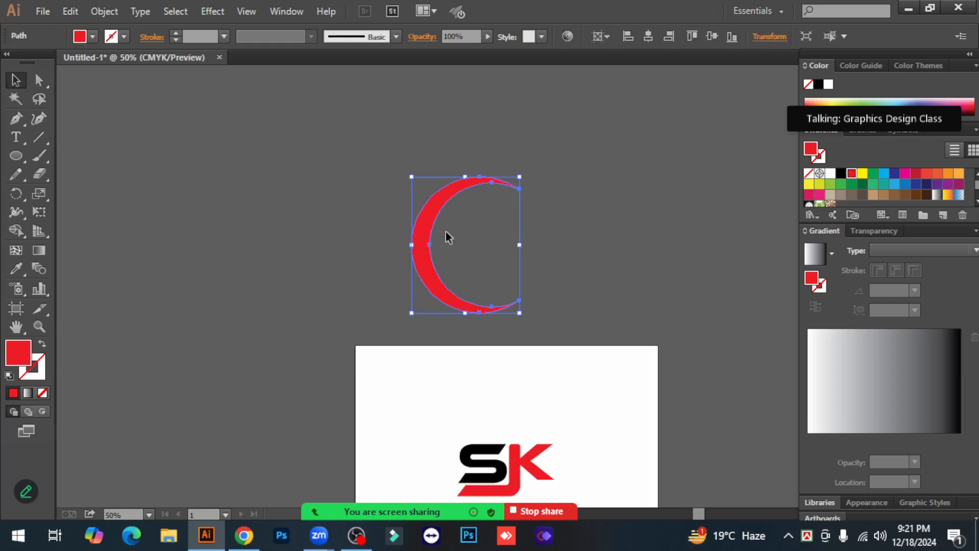
right_click(439, 205)
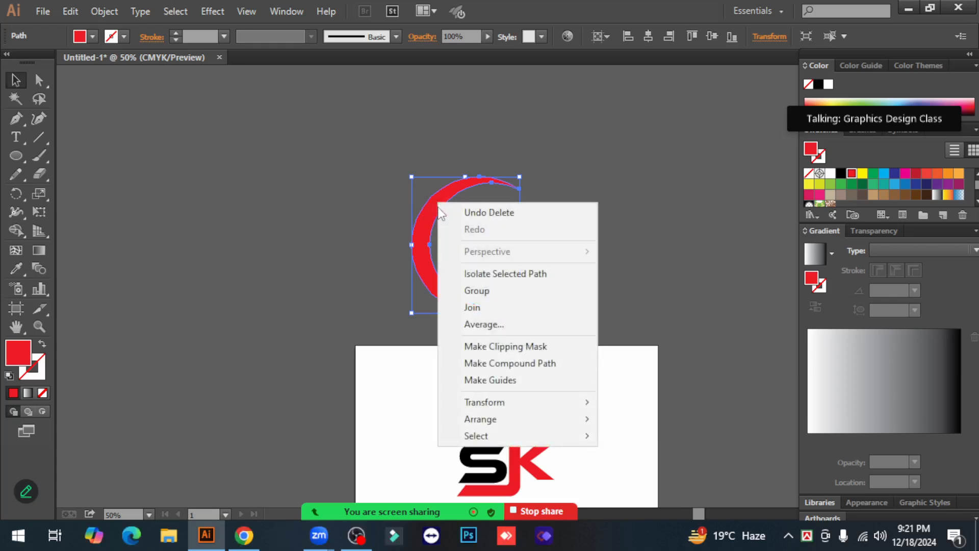
mouse_move(508, 408)
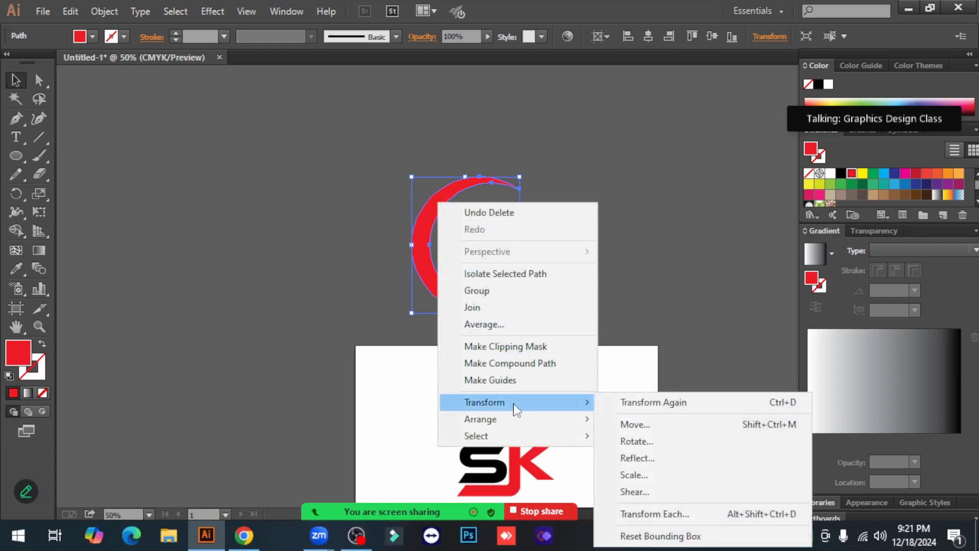
click(655, 458)
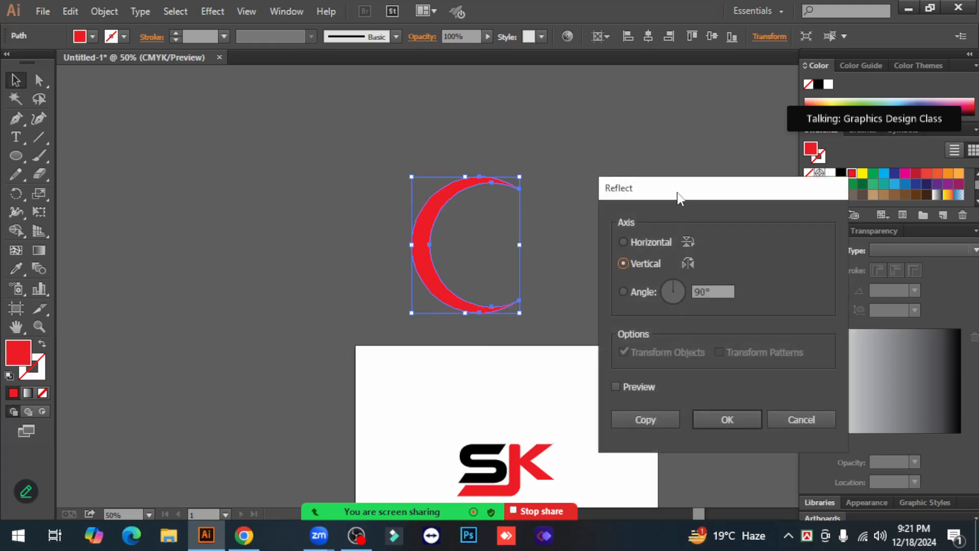
drag(678, 196, 677, 189)
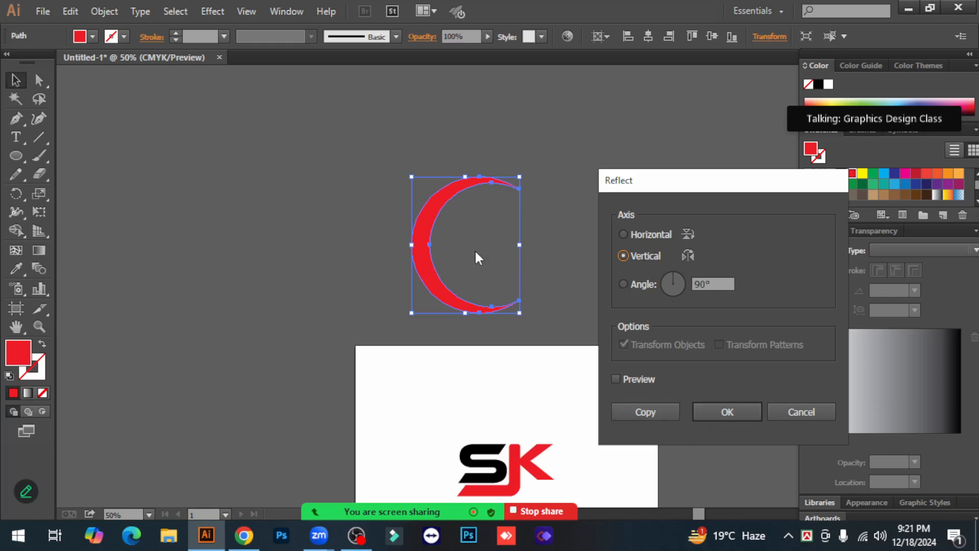
click(660, 409)
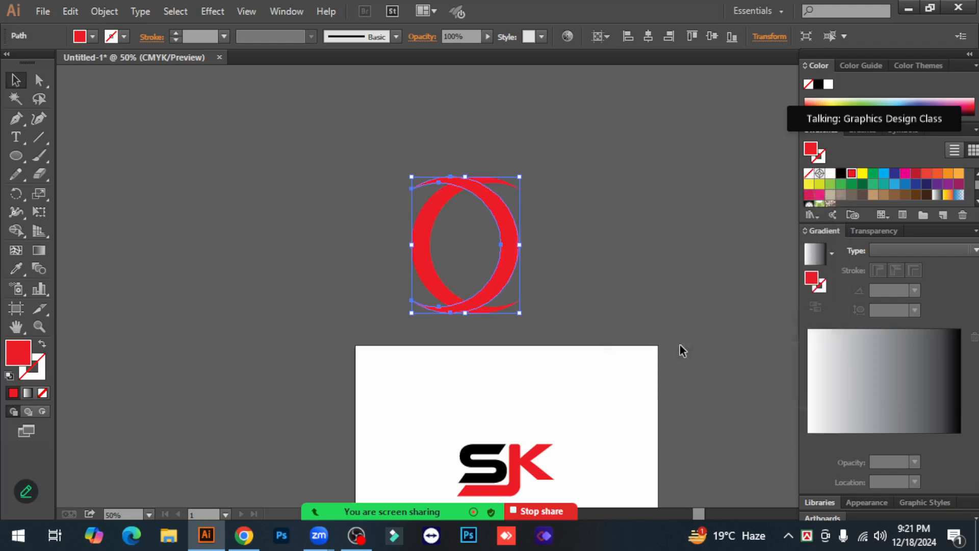
click(663, 314)
Step: Scale the mirrored crescent down slightly and move it horizontally to the right so the two crescents interlock as a ring
key(ctrl+space)
ctrl+click(513, 257)
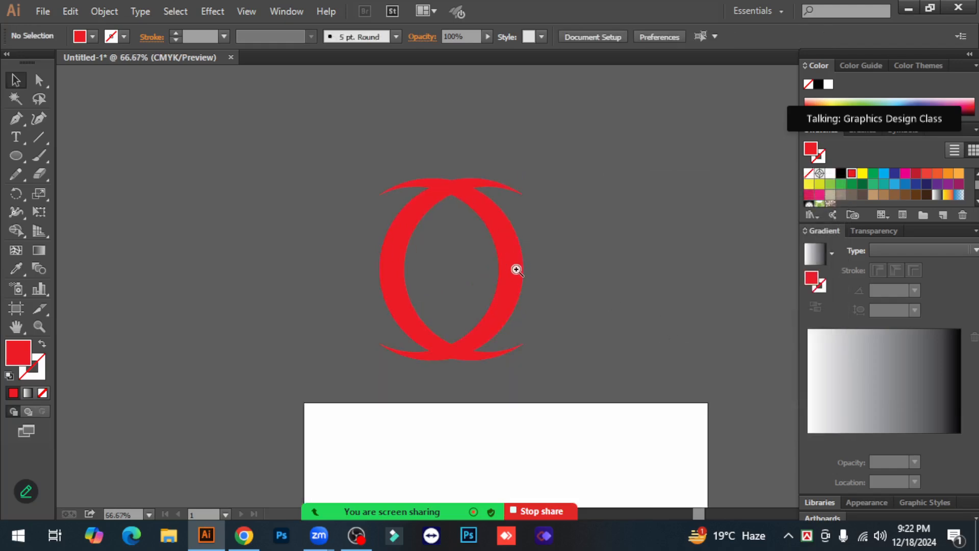
ctrl+click(513, 275)
click(510, 276)
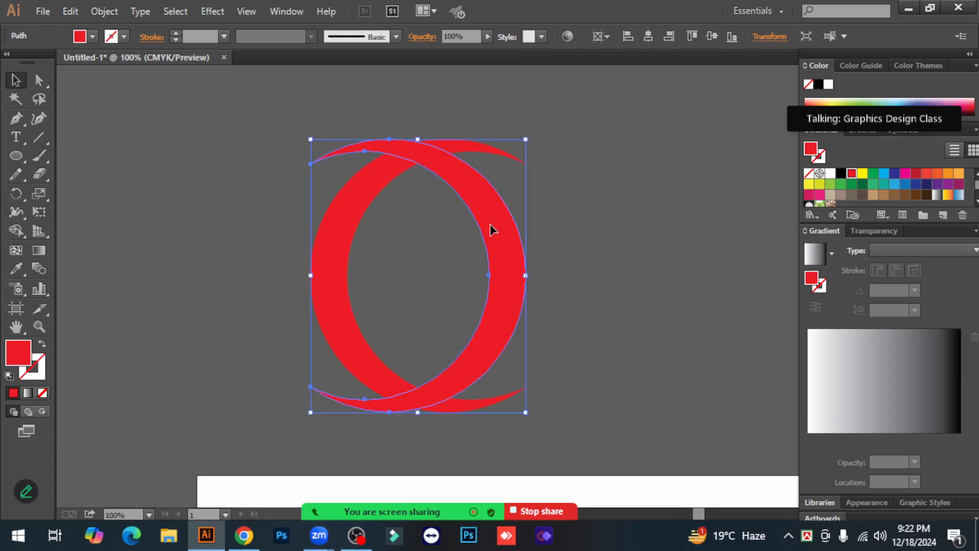
drag(527, 139, 510, 159)
drag(493, 278, 572, 278)
click(654, 301)
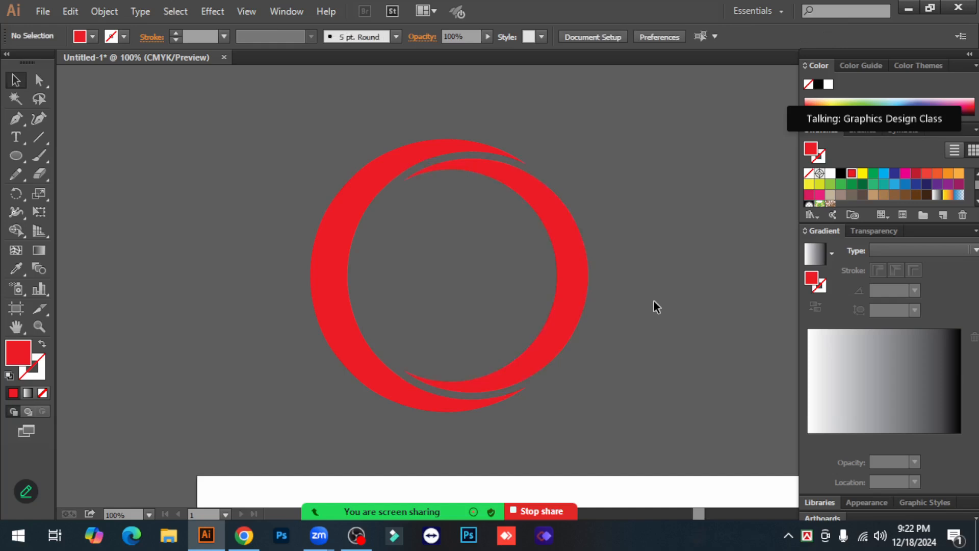
Step: Enlarge the right crescent slightly in proportion to narrow the gaps between it and the left crescent
ctrl+click(478, 299)
key(ctrl+minus)
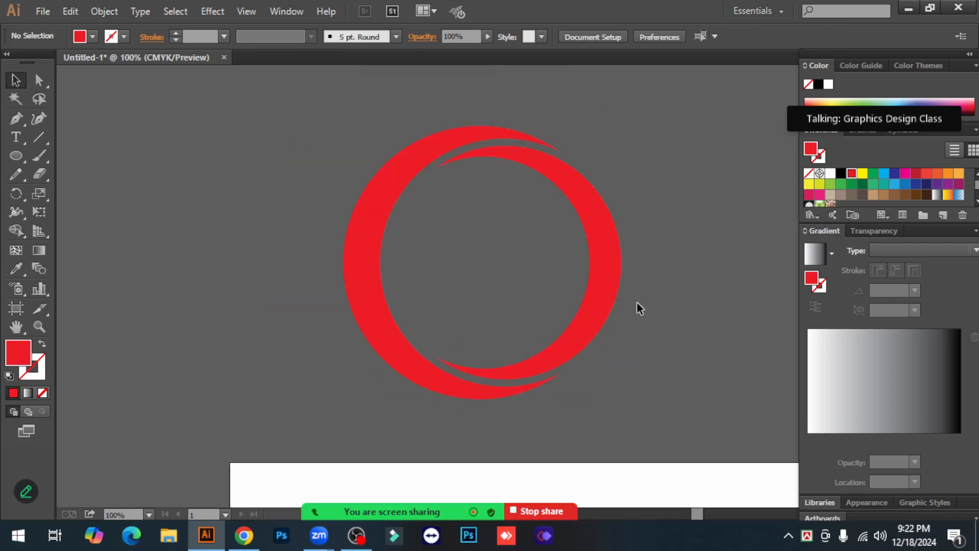
click(614, 281)
drag(621, 380, 623, 383)
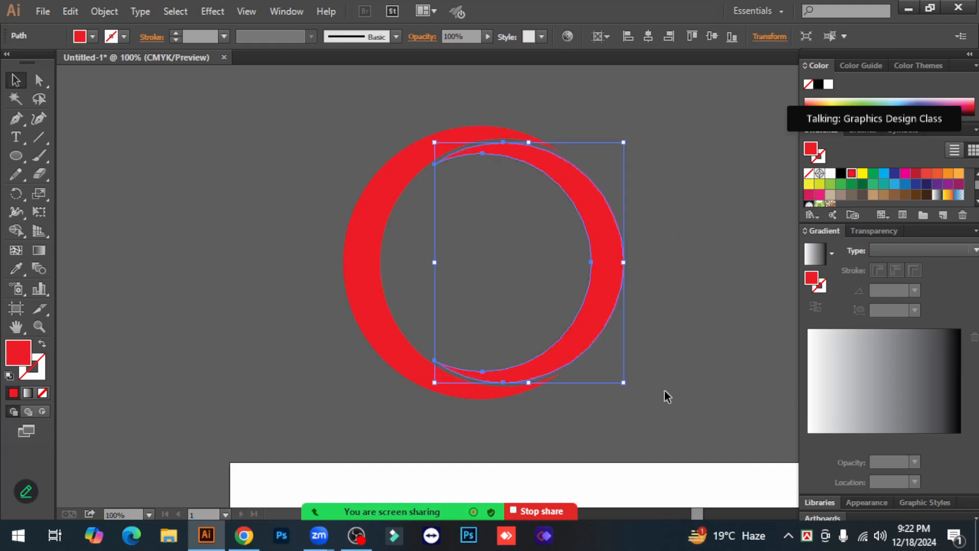
click(665, 390)
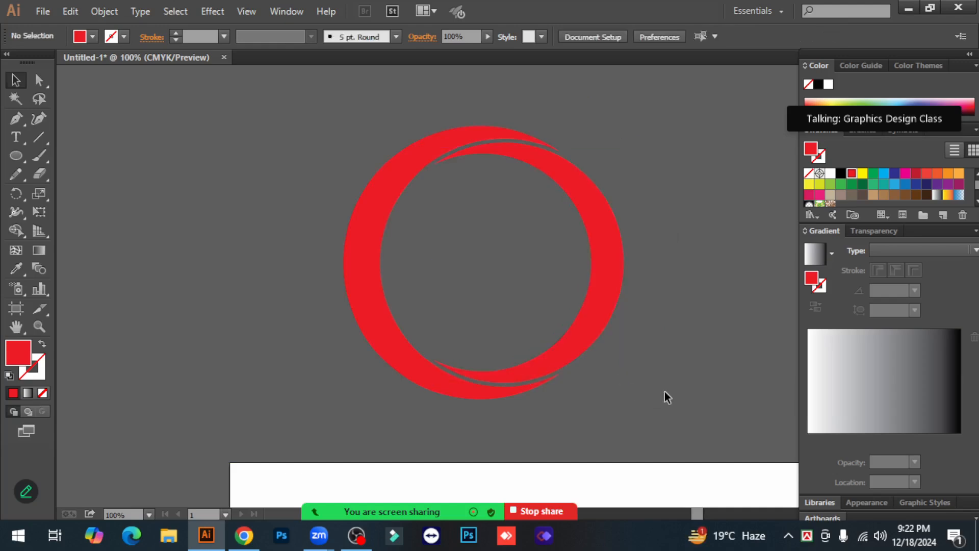
Step: Shrink the right crescent slightly in proportion, pulling its outer edge inward
click(610, 298)
drag(622, 262, 616, 263)
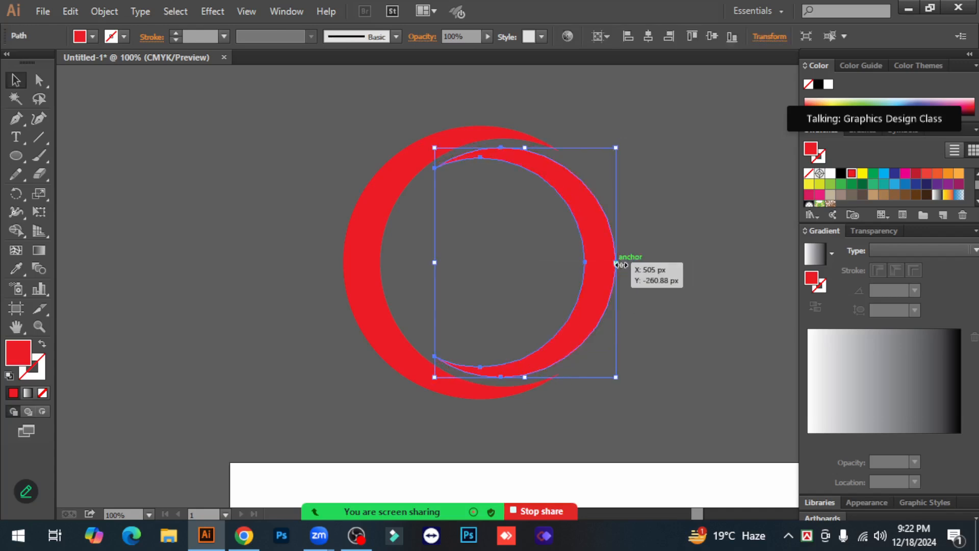
click(656, 365)
Step: Nudge the right crescent to the left and enlarge it proportionally until its tips almost touch the left crescent
click(594, 297)
key(Left)
key(Left)
key(Left)
key(Left)
key(Left)
key(Left)
key(Left)
key(Left)
drag(611, 266, 620, 264)
click(681, 313)
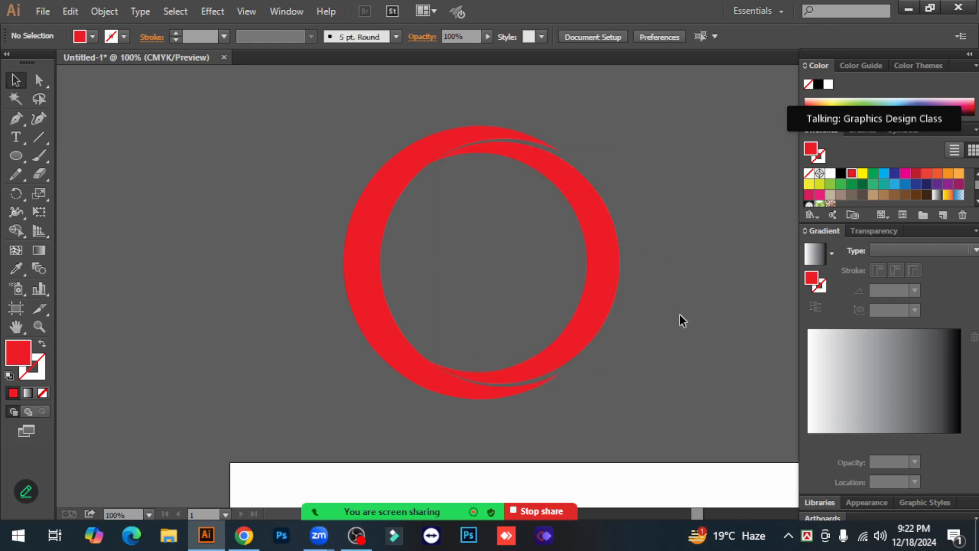
Step: Nudge the right crescent slightly to the right so a thin gap separates it from the left crescent
click(609, 313)
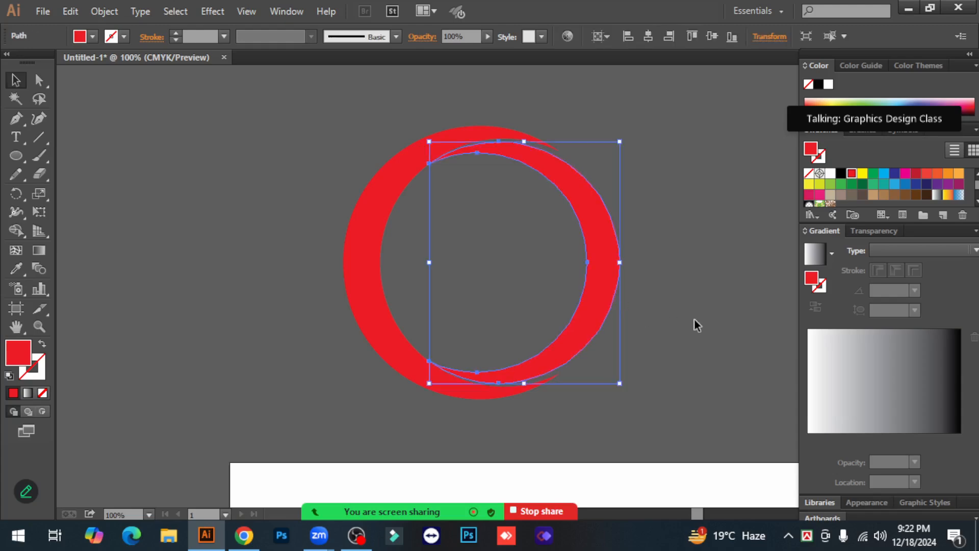
key(Right)
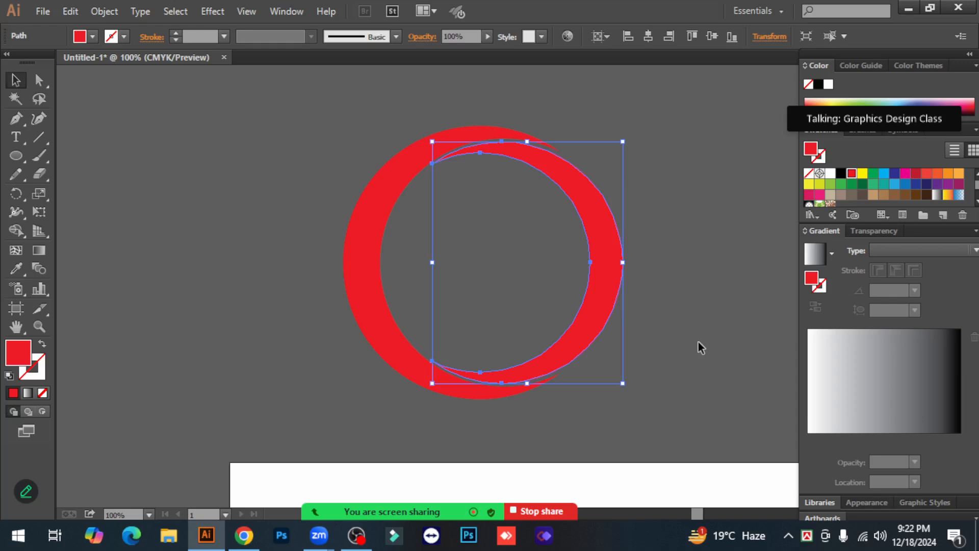
click(698, 342)
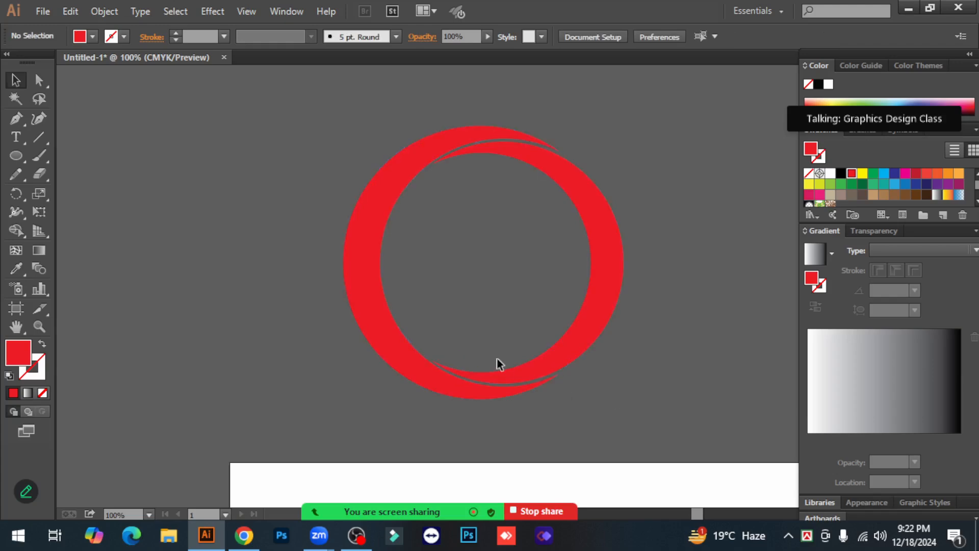
key(ctrl+equal)
key(ctrl+equal)
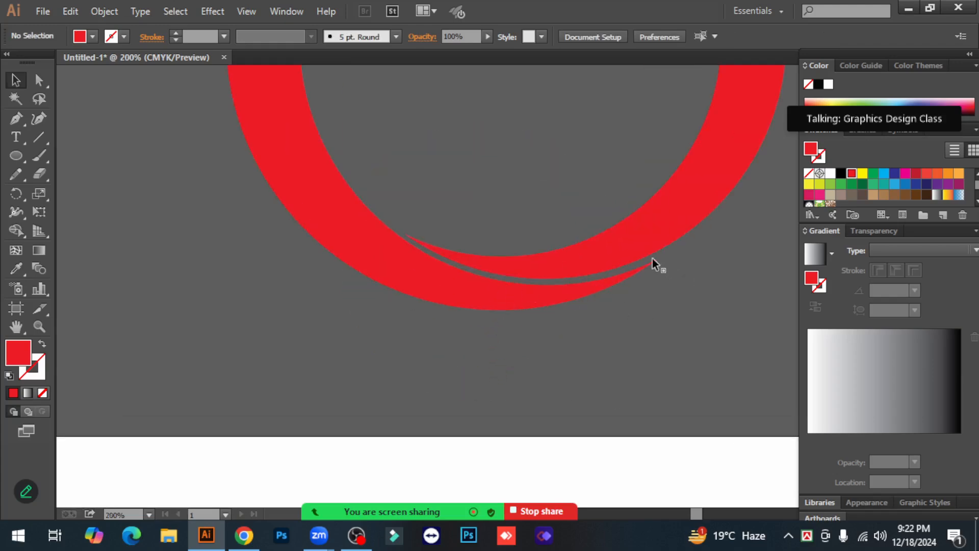
click(677, 223)
drag(672, 223, 676, 226)
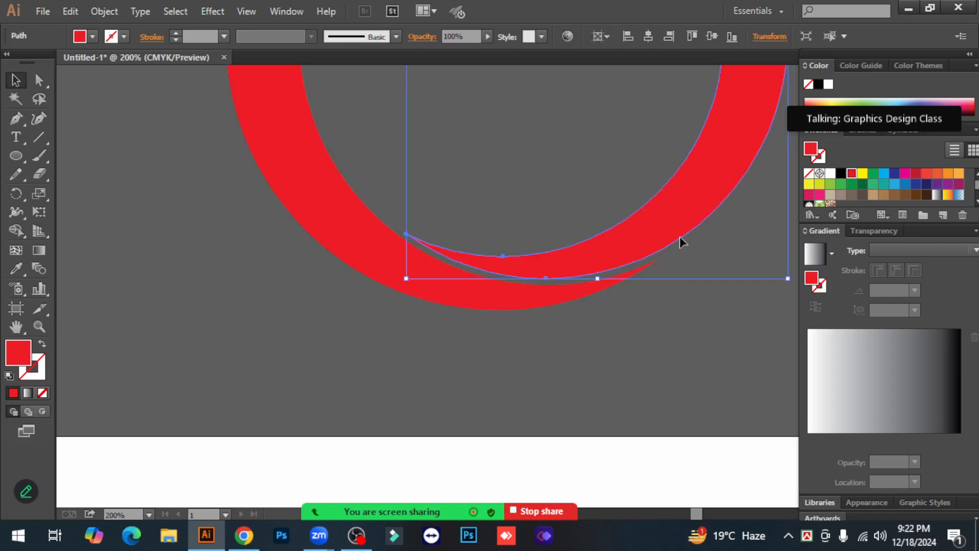
key(Right)
key(Right)
click(702, 344)
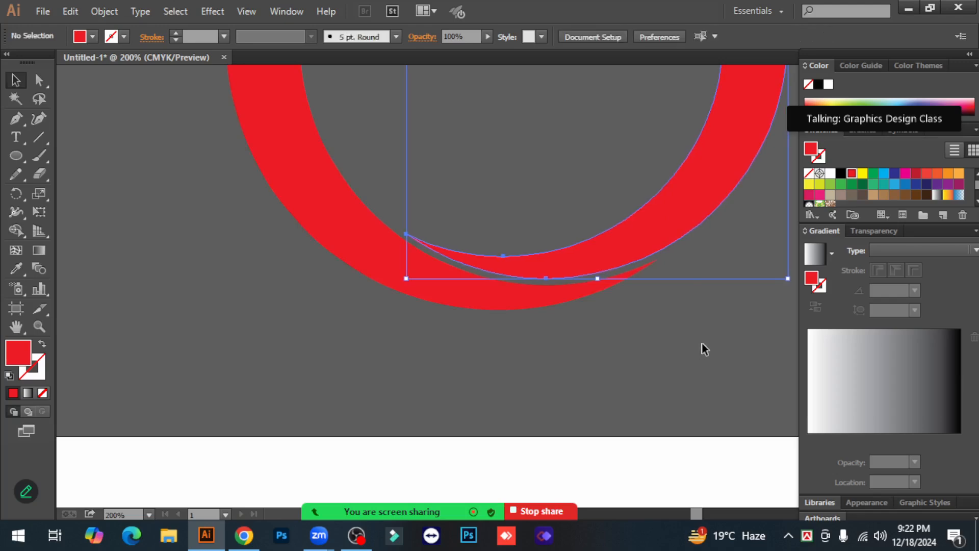
Step: Fill the right crescent of the ring with black
key(ctrl+minus)
key(ctrl+minus)
key(ctrl+minus)
key(ctrl+minus)
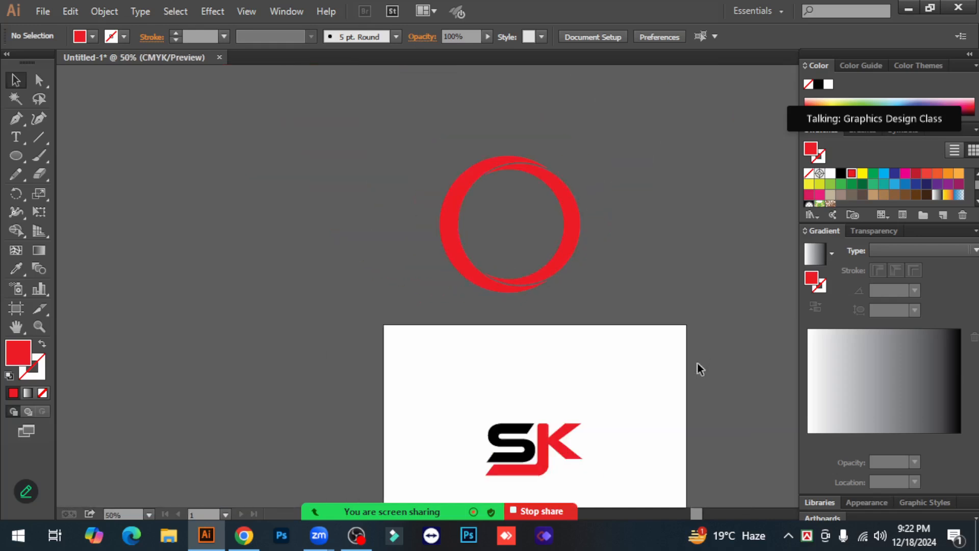
scroll(702, 363, down, 2)
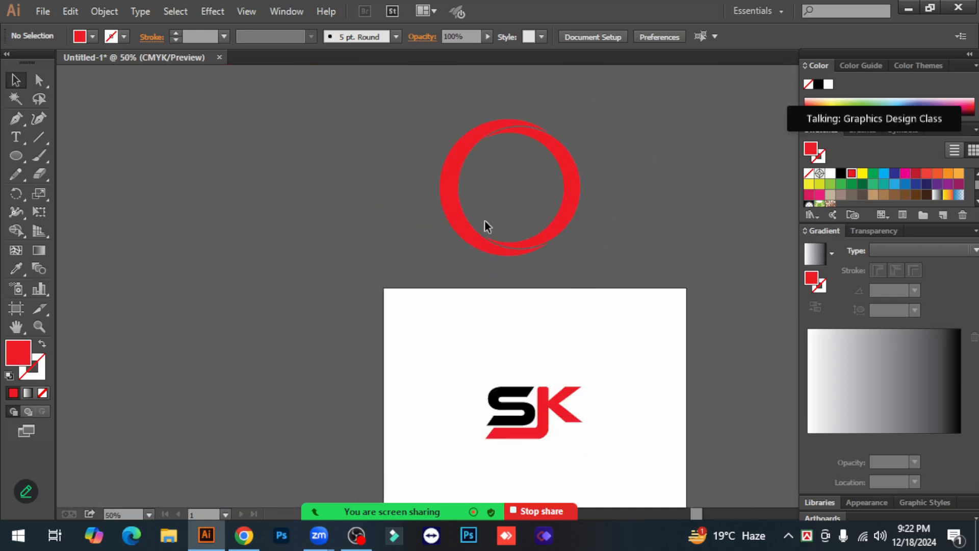
click(446, 192)
click(627, 230)
click(574, 190)
click(842, 174)
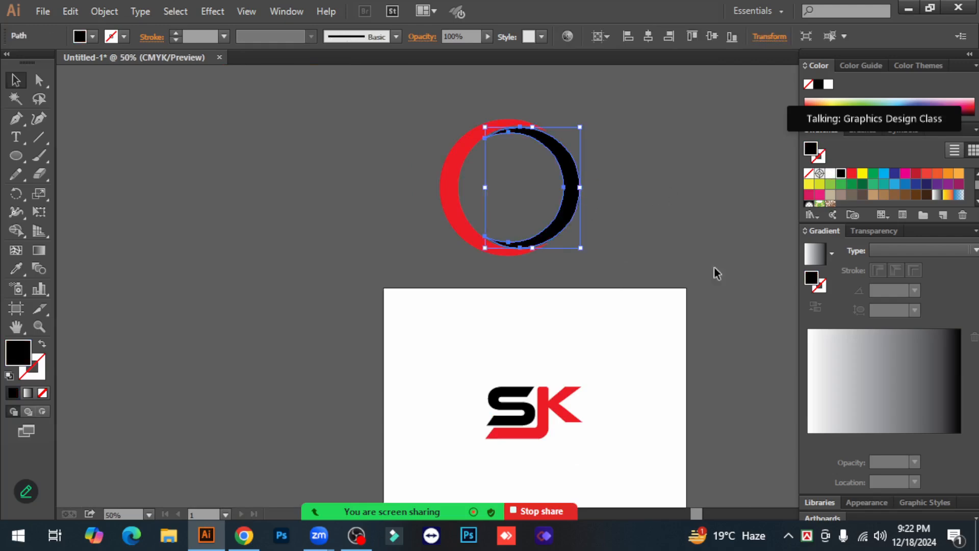
click(674, 281)
click(517, 404)
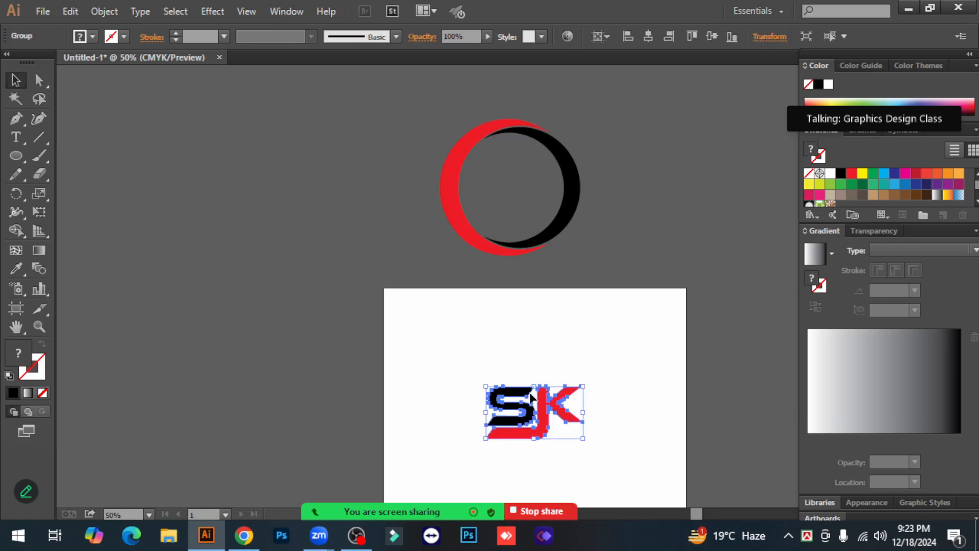
click(650, 398)
drag(466, 154, 634, 255)
click(637, 247)
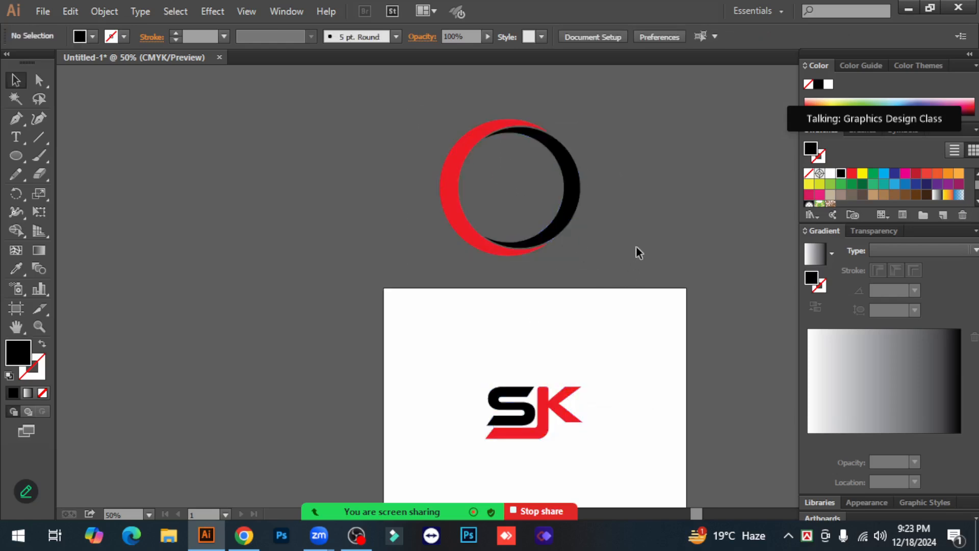
Step: Fill the right crescent with the grey of the canvas background using the Eyedropper tool
click(564, 196)
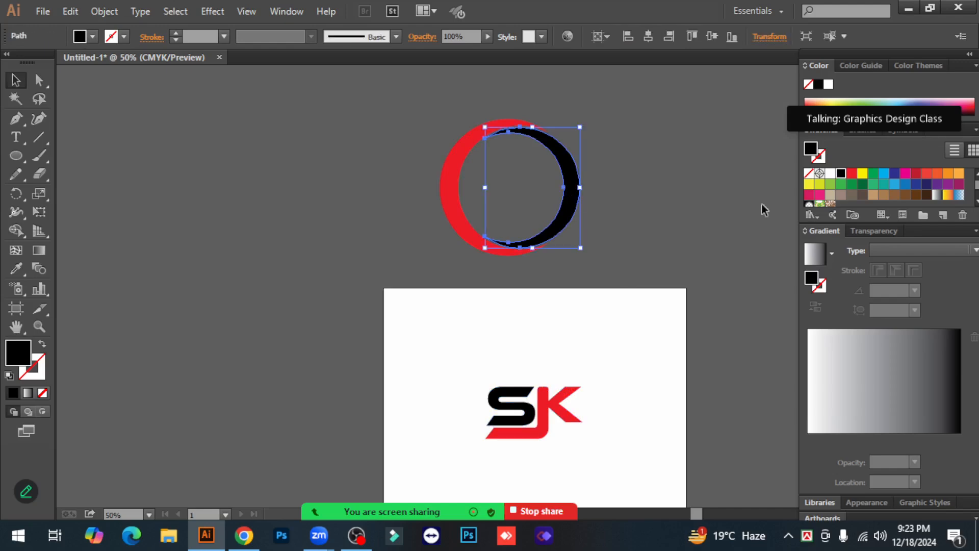
click(16, 268)
click(667, 149)
click(15, 80)
click(388, 113)
Step: Group the two crescents of the ring and move them onto the artboard around the SK lettermark
drag(395, 114, 618, 281)
right_click(459, 153)
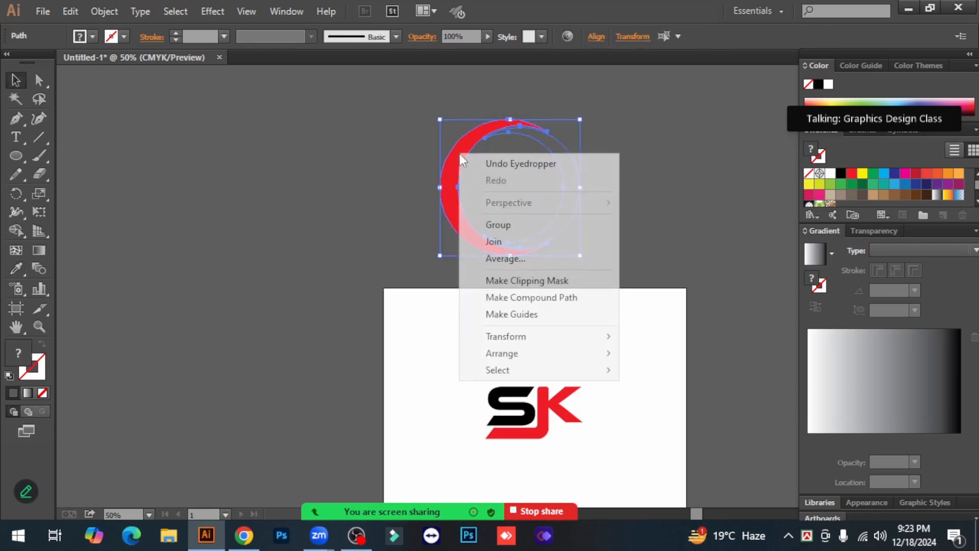
click(512, 232)
scroll(646, 289, down, 2)
click(647, 244)
drag(451, 166, 487, 382)
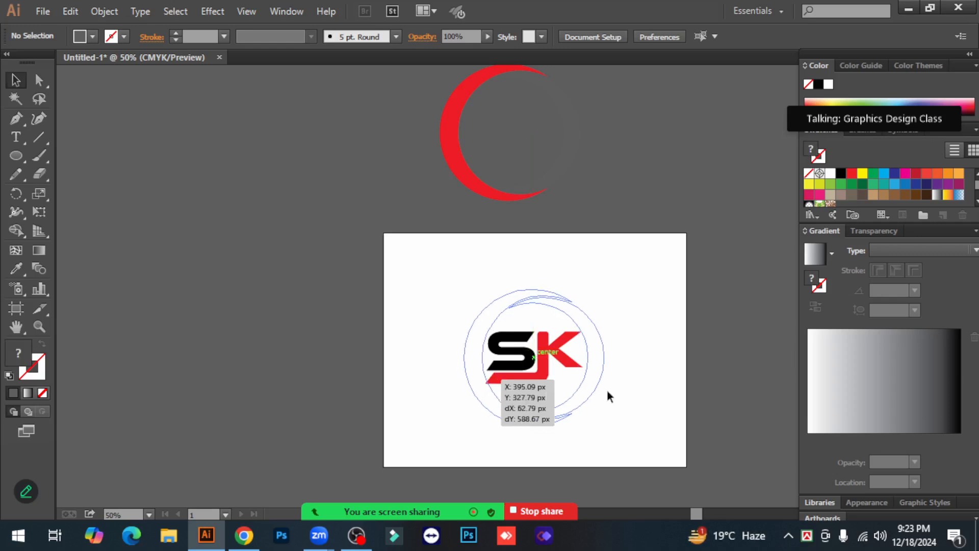
drag(547, 390, 546, 390)
click(652, 385)
Step: Examine up close how the SK lettermark sits inside the ring and how the ring and letters are grouped
ctrl+click(547, 357)
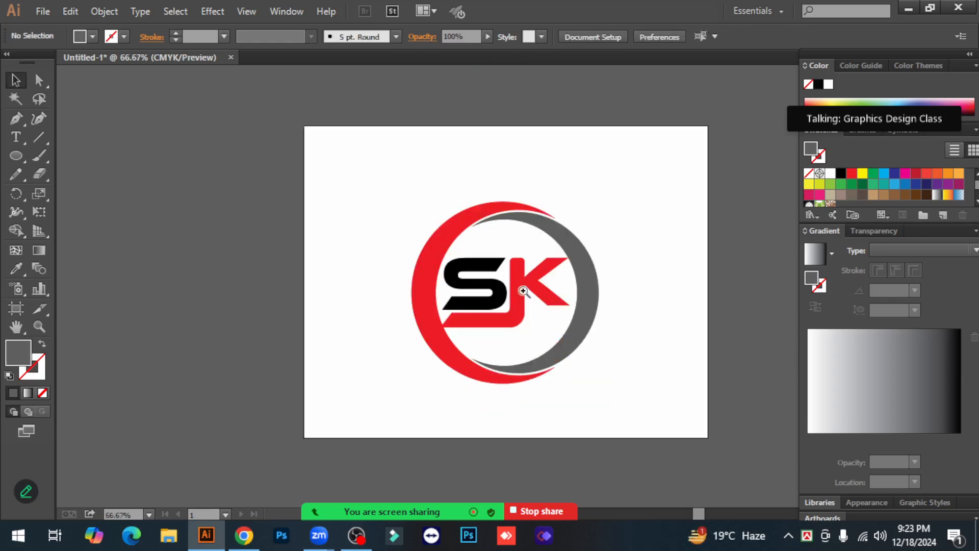
ctrl+click(544, 283)
click(512, 273)
click(607, 175)
click(455, 168)
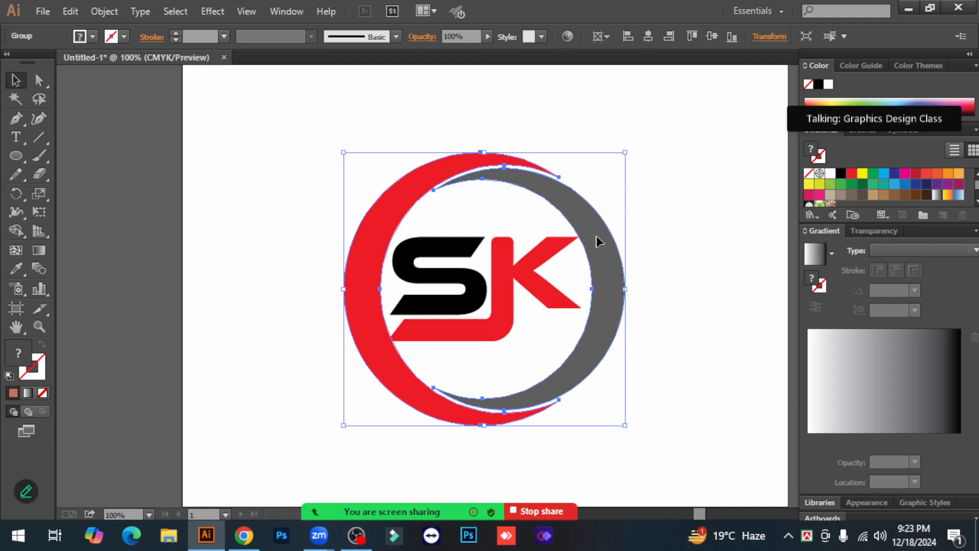
click(699, 258)
click(506, 275)
drag(449, 114, 541, 342)
click(727, 294)
Step: Align the ring and the SK lettermark to the selection with Vertical Align Center
drag(386, 121, 541, 352)
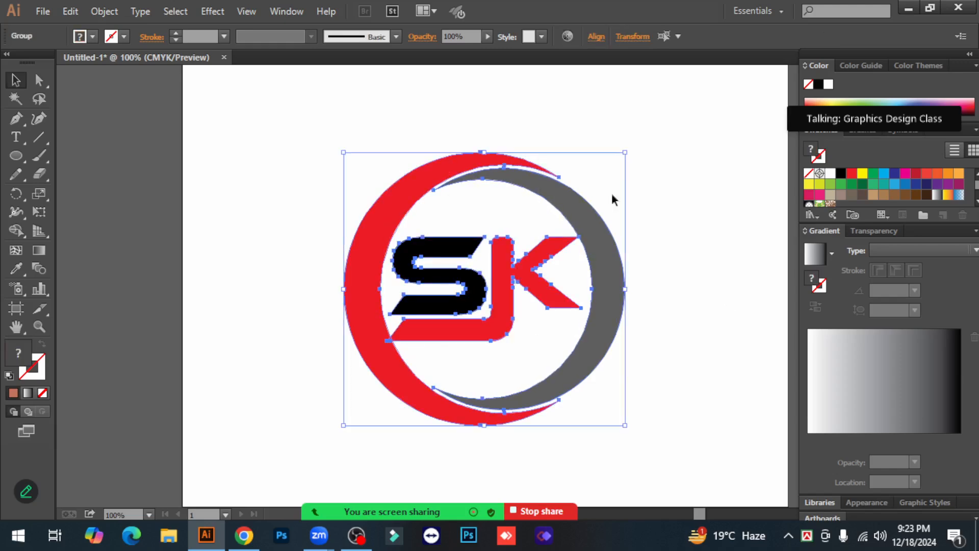
click(597, 38)
click(589, 156)
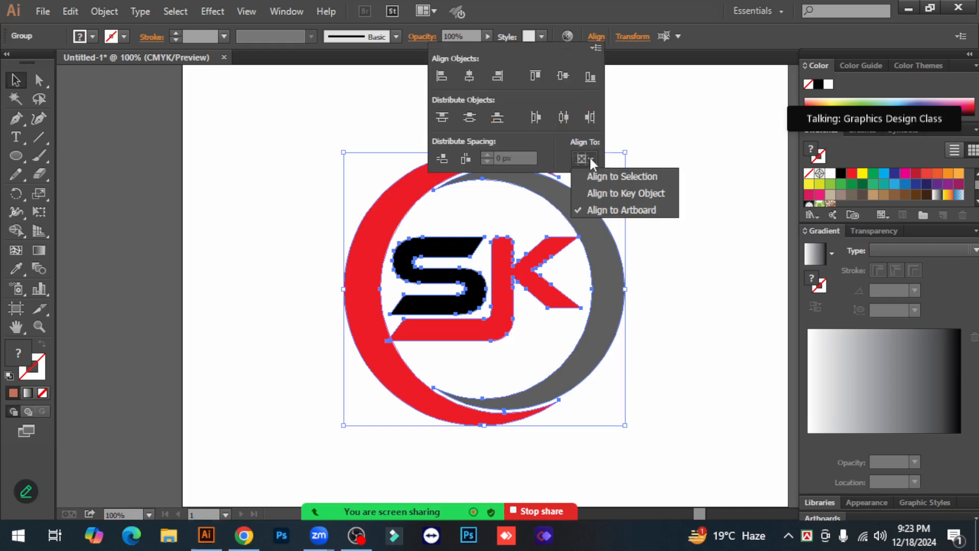
click(627, 176)
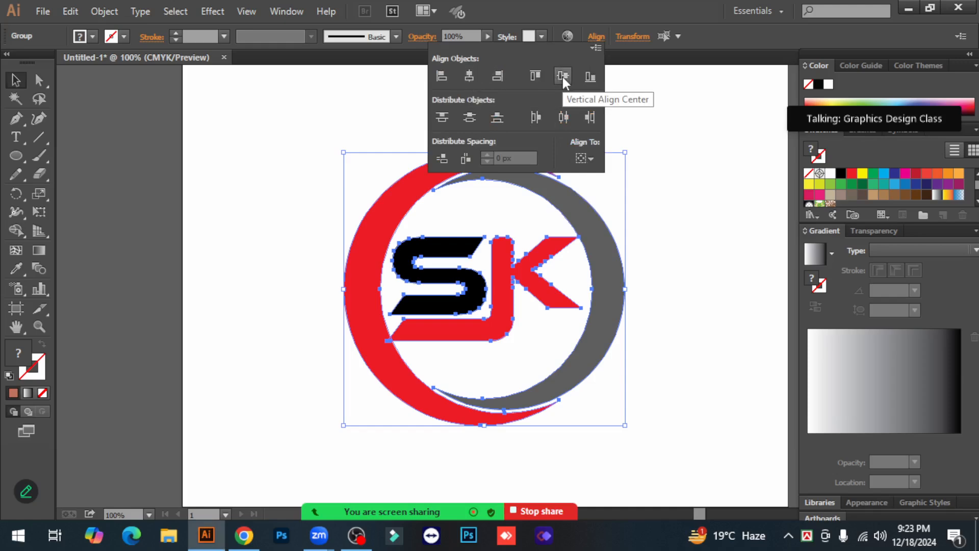
click(693, 308)
click(693, 307)
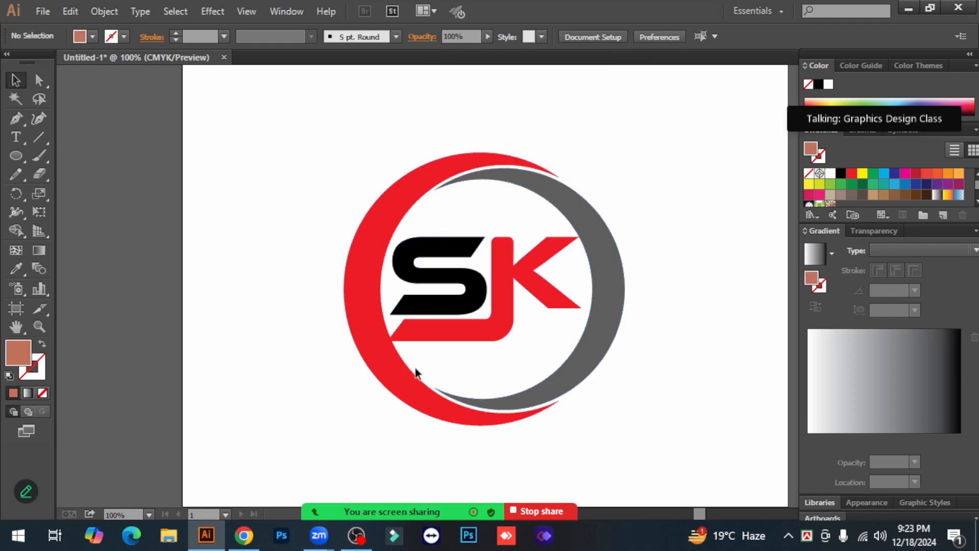
Step: Select only the SK lettermark inside the ring
click(513, 292)
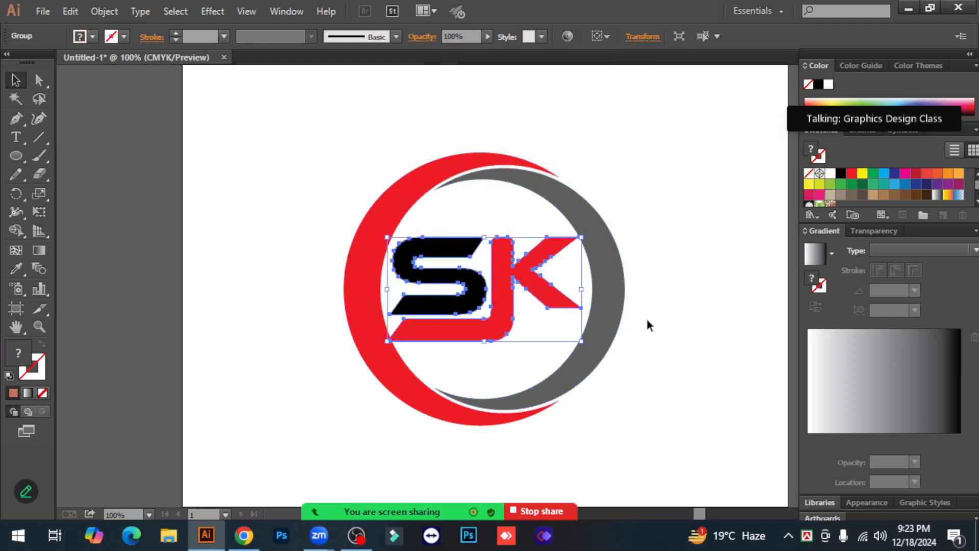
click(647, 318)
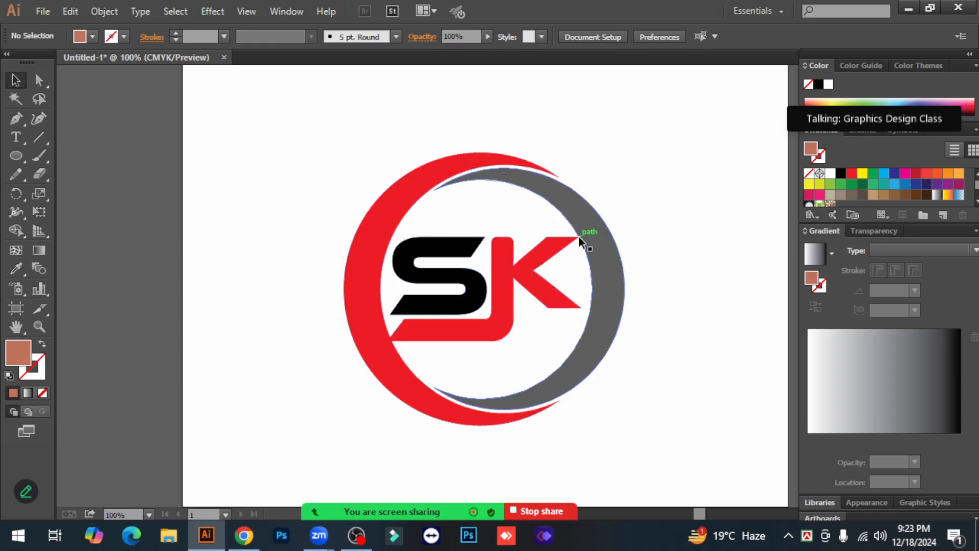
click(505, 319)
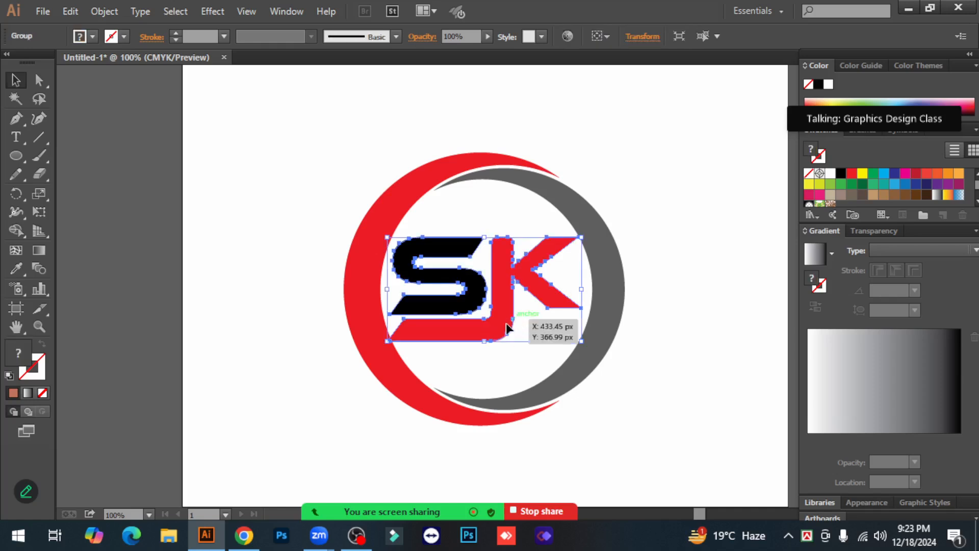
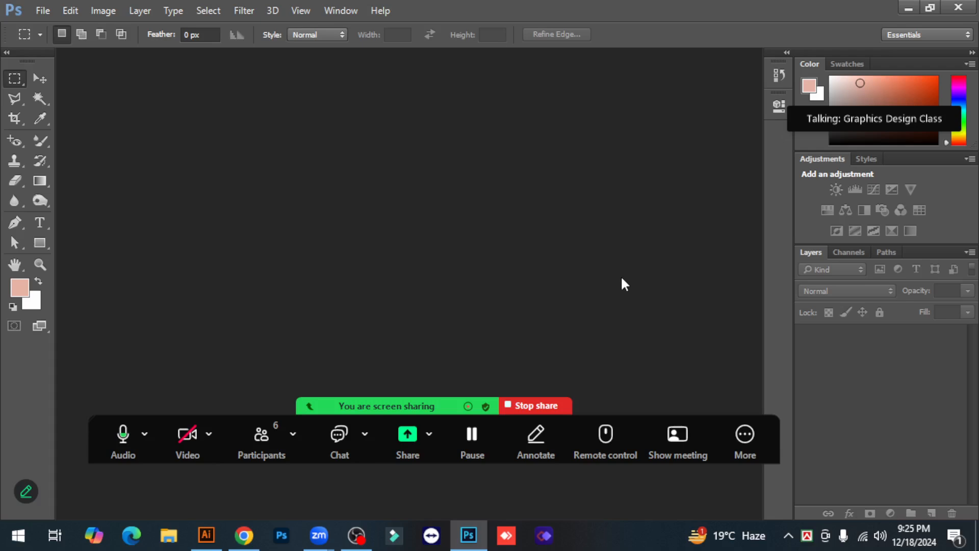
Step: In Photoshop, open the Logo_mockup file from the My Mockup folder inside Mockup on Local Disk (D:)
click(41, 10)
click(51, 40)
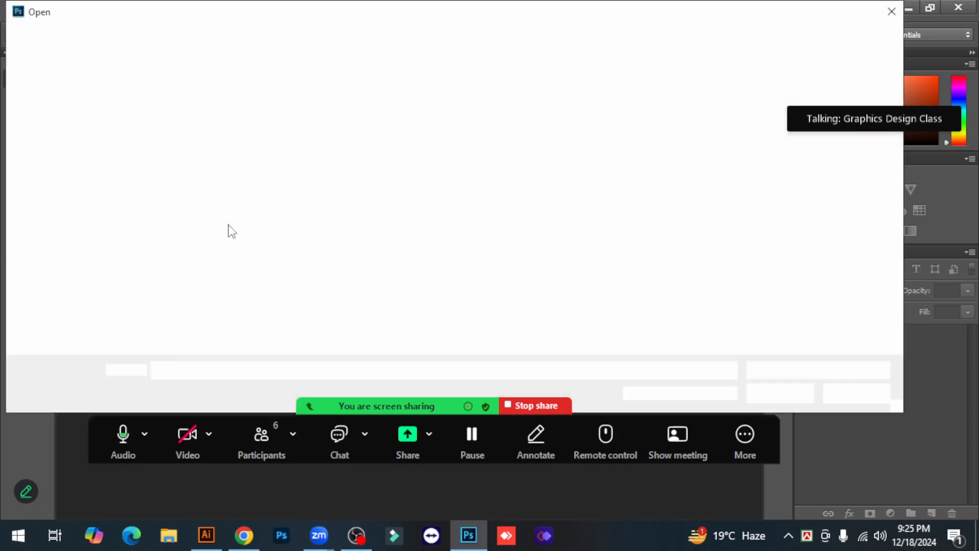
scroll(91, 309, down, 1)
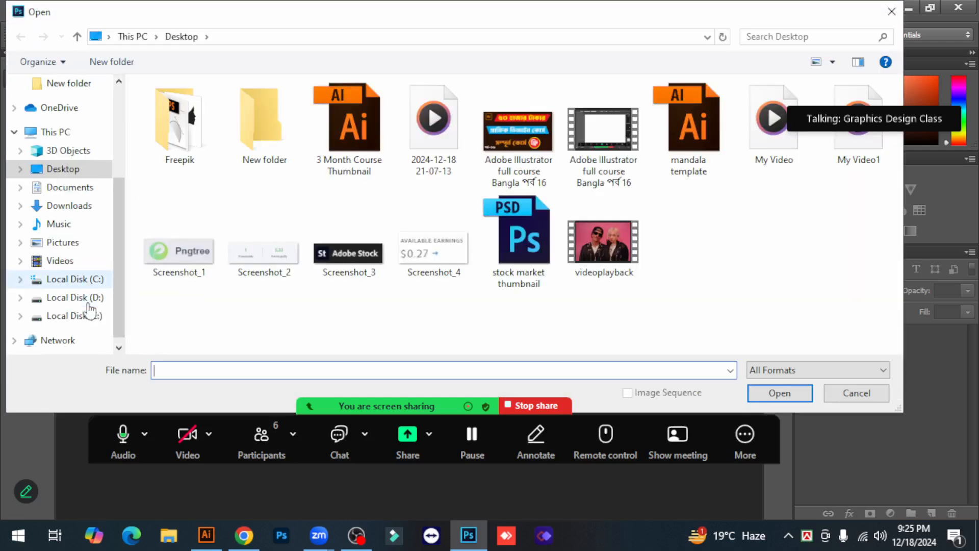
scroll(91, 308, up, 1)
click(75, 315)
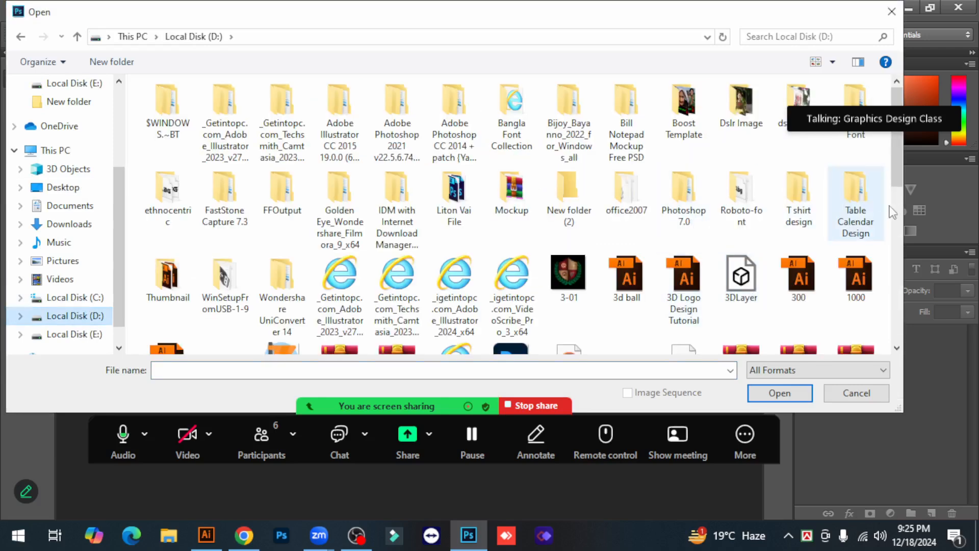
drag(916, 100, 917, 327)
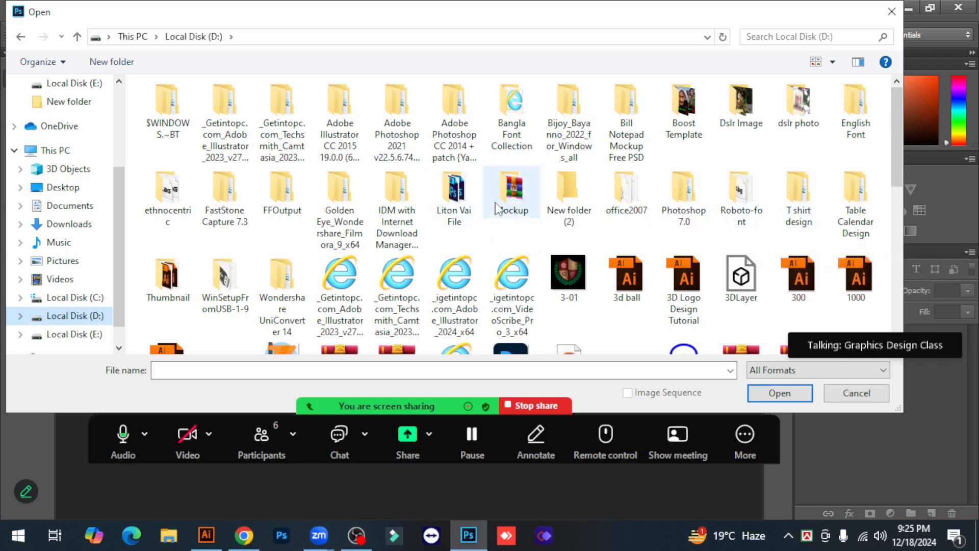
double_click(511, 196)
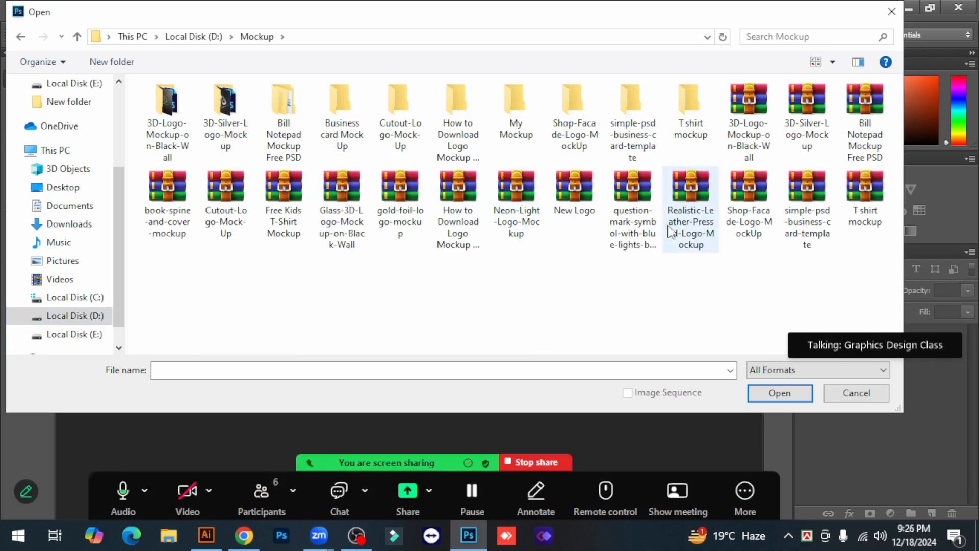
double_click(516, 102)
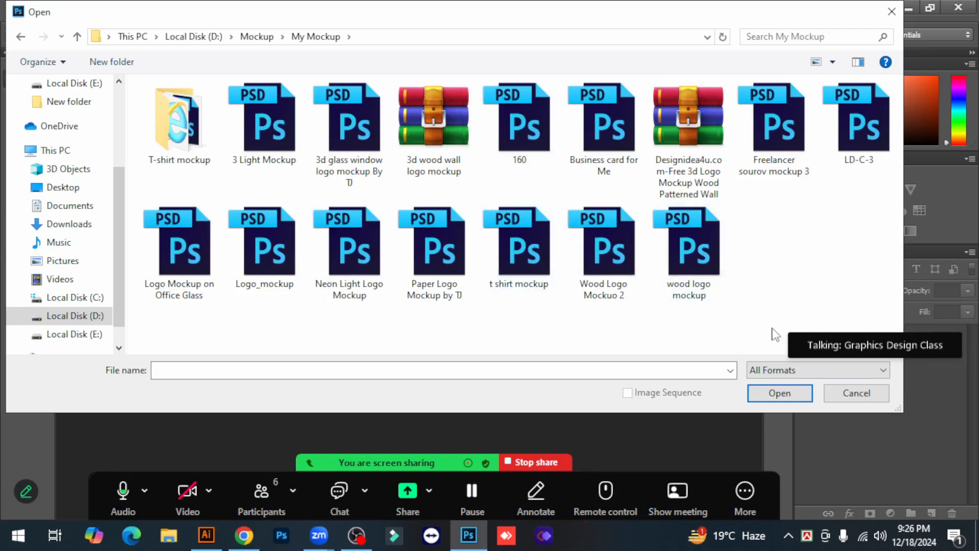
click(275, 263)
click(773, 397)
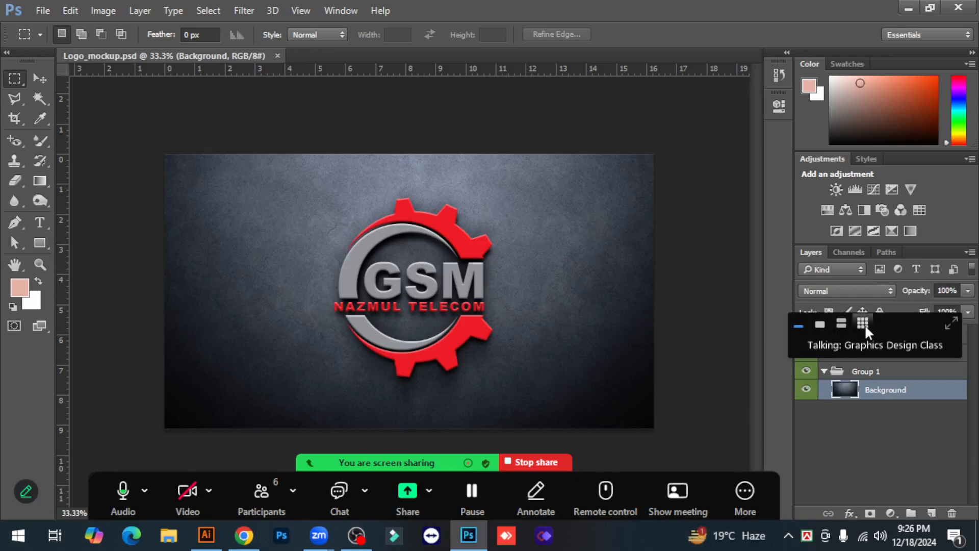
Step: Open the contents of the mockup's "Your logo here (Double click)" smart object for editing
drag(864, 323, 884, 189)
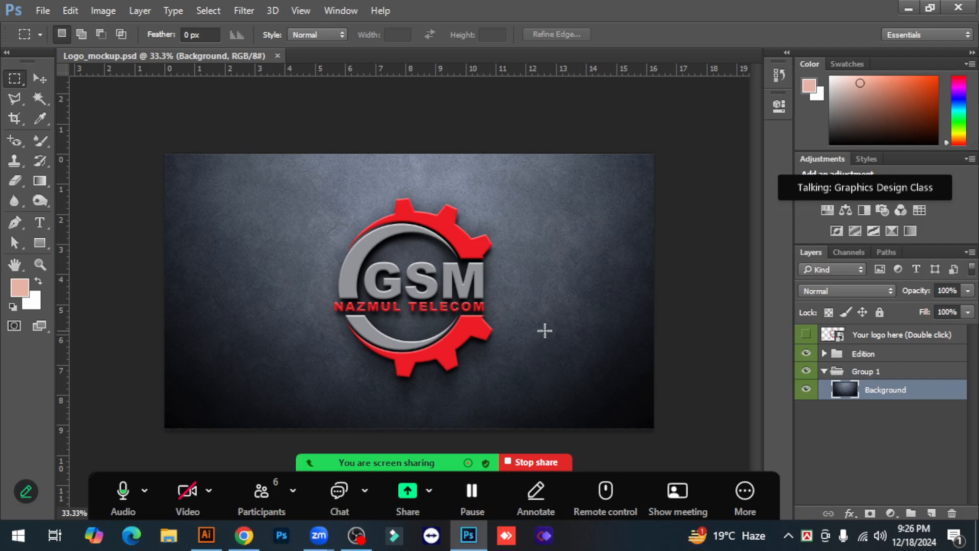
click(827, 340)
double_click(827, 339)
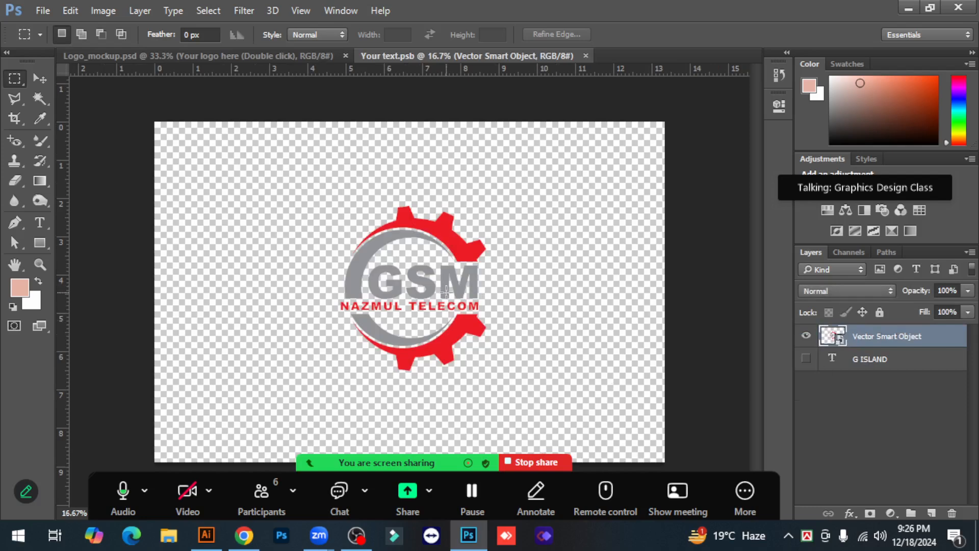
Step: Bring the SK ring logo from Illustrator into the Photoshop smart object, scaled proportionally to about 31% and centred on the canvas
click(207, 535)
drag(321, 142, 681, 451)
drag(439, 262, 419, 297)
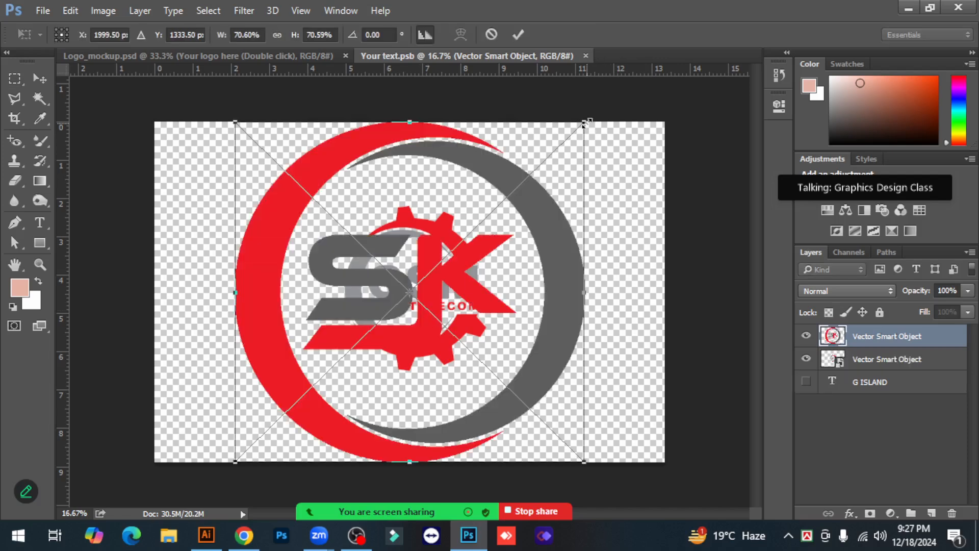
drag(587, 121, 503, 233)
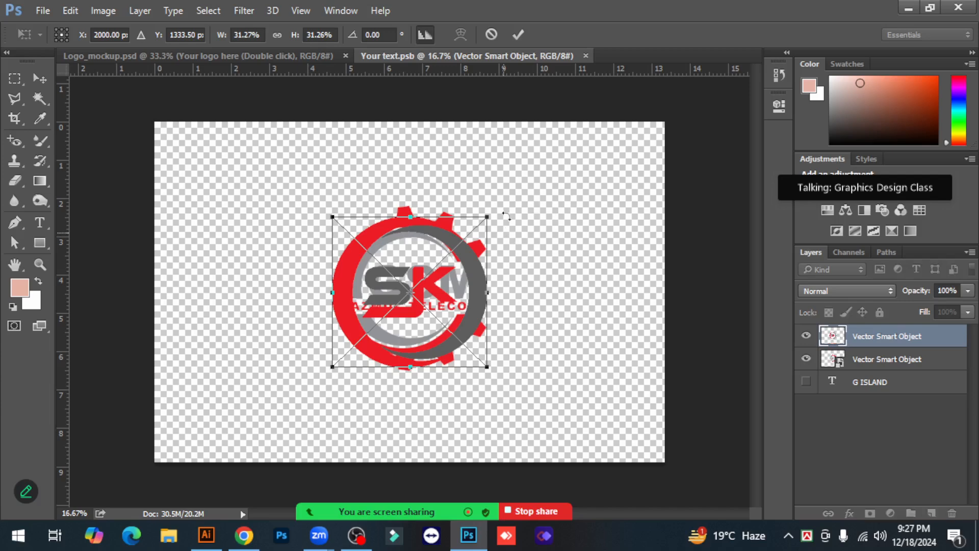
click(519, 34)
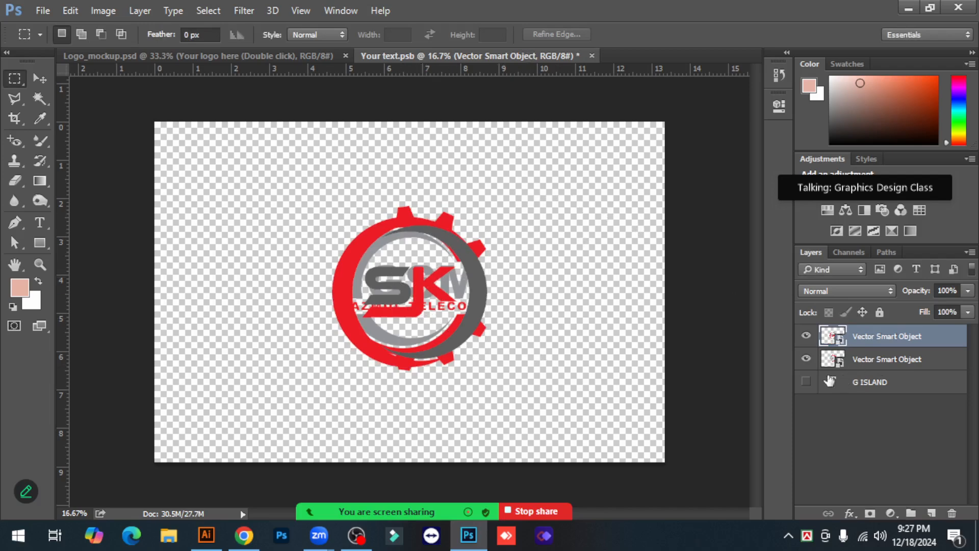
Step: Hide the old gear logo layer, save the smart object and inspect the SK logo in the Logo_mockup document
click(806, 359)
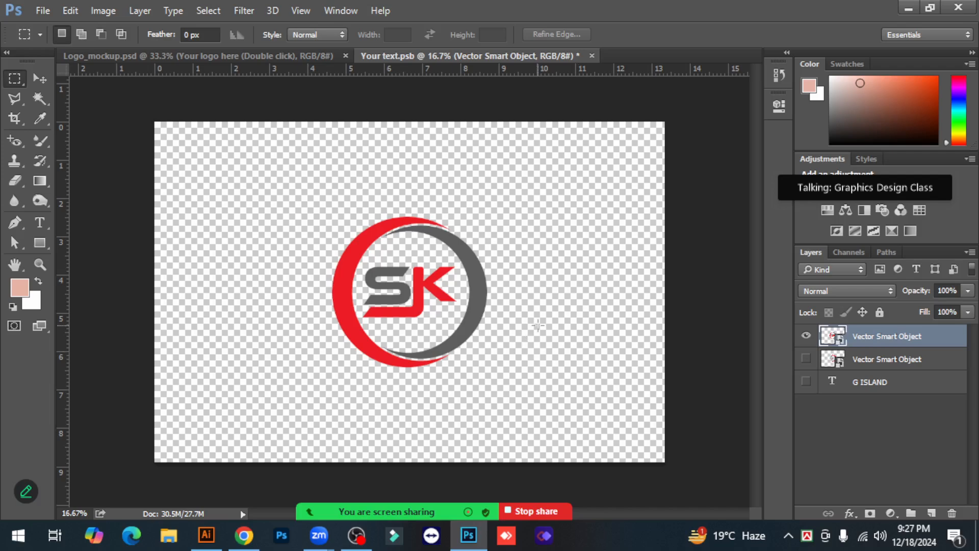
key(ctrl+s)
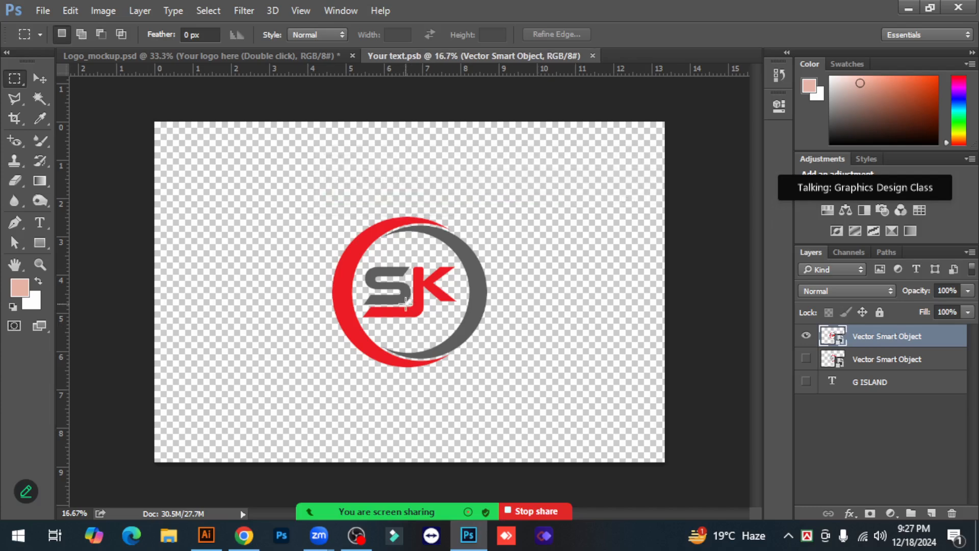
click(213, 59)
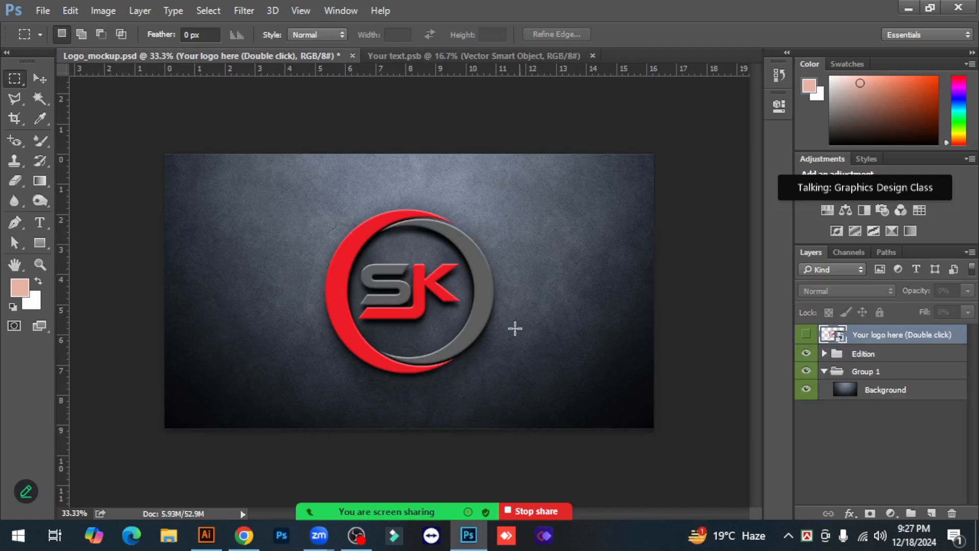
ctrl+click(404, 303)
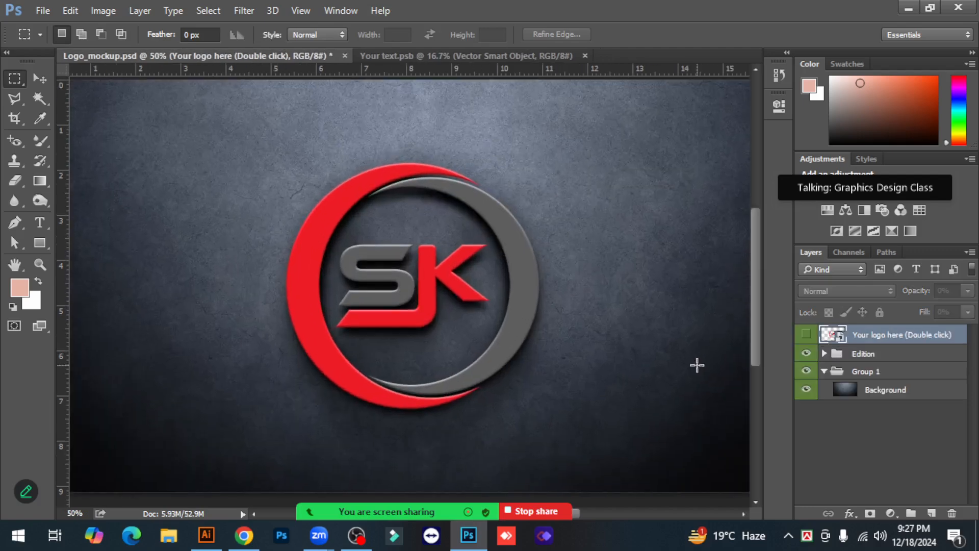
key(ctrl+minus)
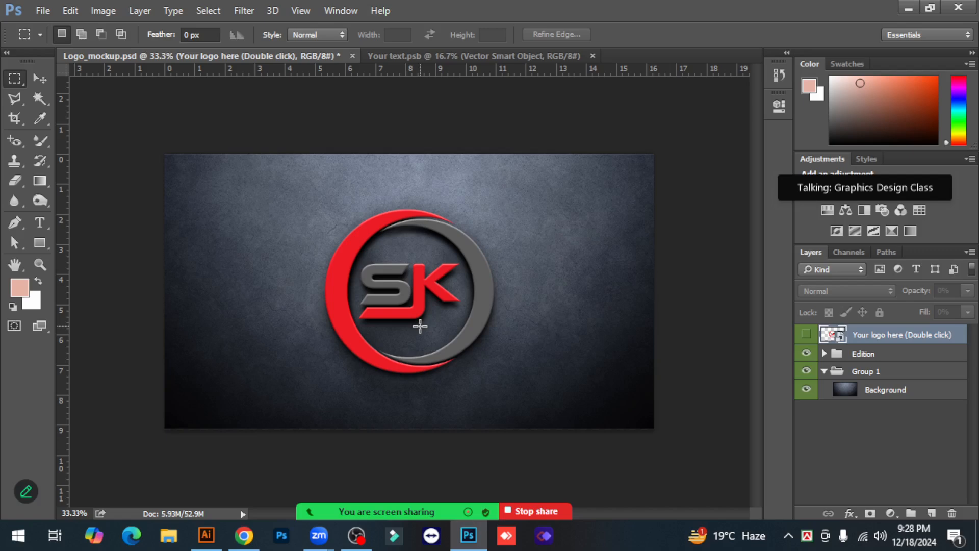
Step: Switch the Zoom screen share to the Illustrator window with the Untitled-1 document
click(549, 511)
click(551, 493)
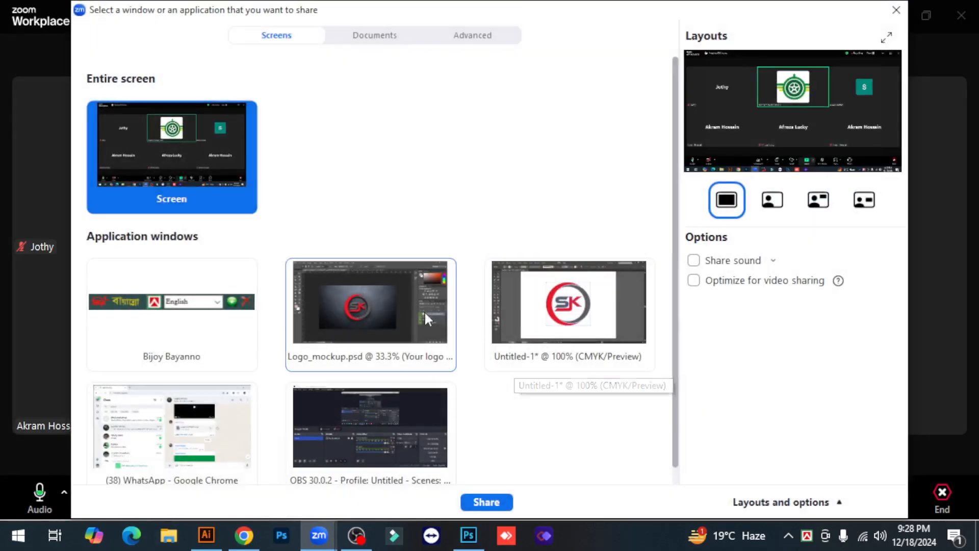
click(530, 316)
click(487, 502)
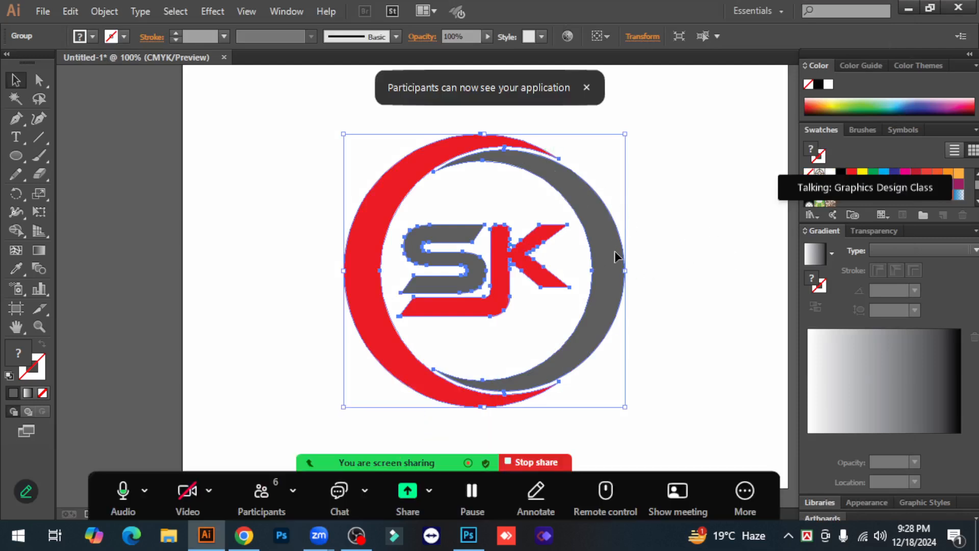
Step: Ungroup the complete SK ring logo and check that the S can be selected on its own
click(685, 316)
click(443, 238)
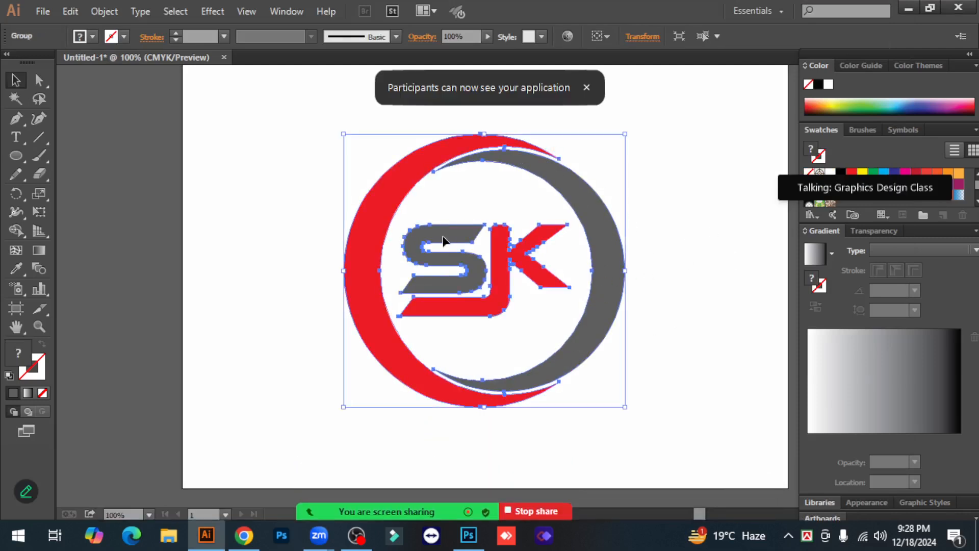
right_click(445, 244)
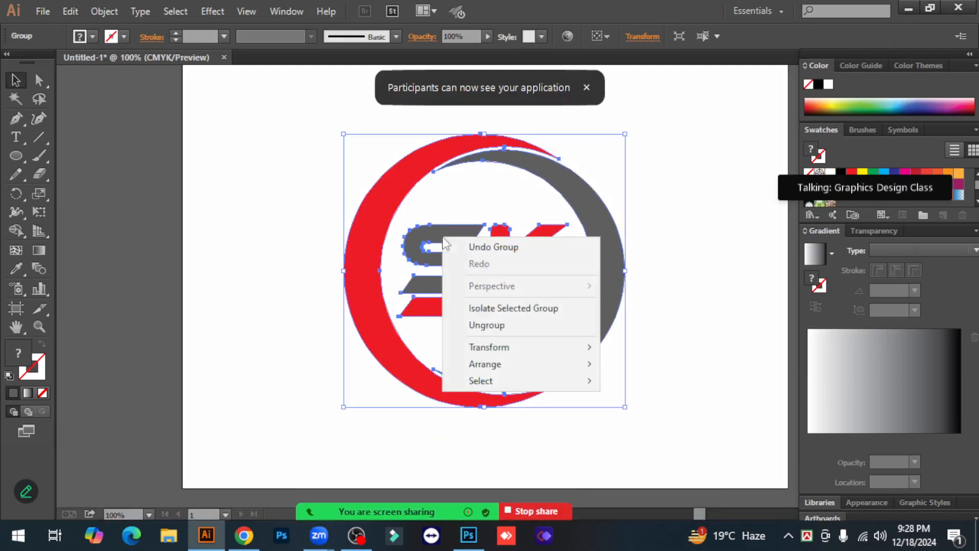
click(498, 329)
click(298, 281)
click(449, 236)
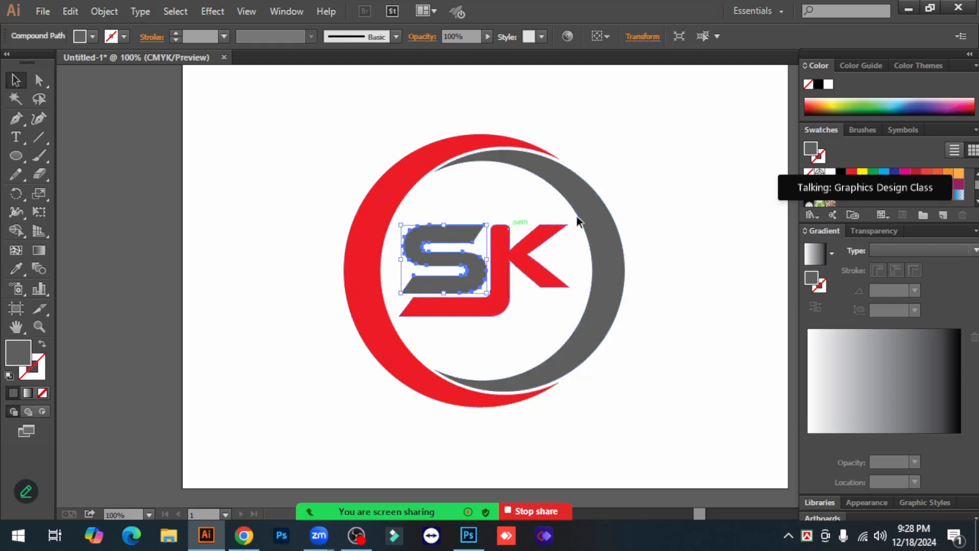
key(ctrl+a)
click(699, 216)
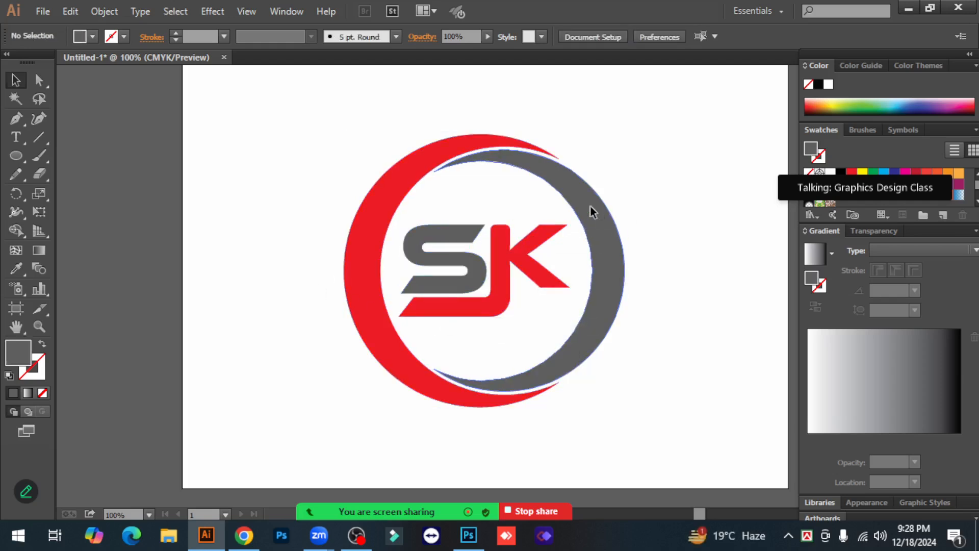
Step: Ungroup the two ring crescents so that each can be selected separately
right_click(590, 212)
click(633, 296)
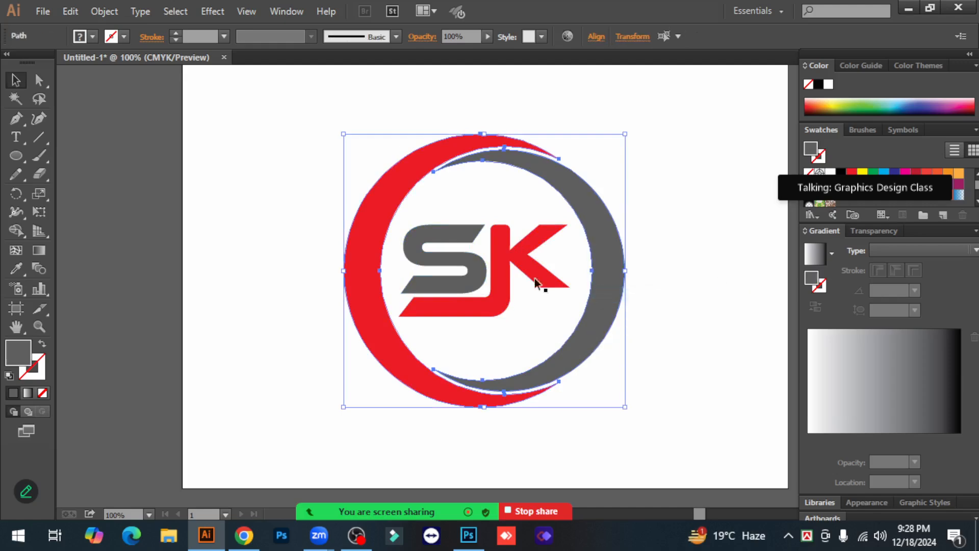
click(536, 331)
Step: Recolour the S and the grey right-hand crescent with the C=0 M=0 Y=0 K=50 grey swatch
click(442, 238)
shift+click(605, 241)
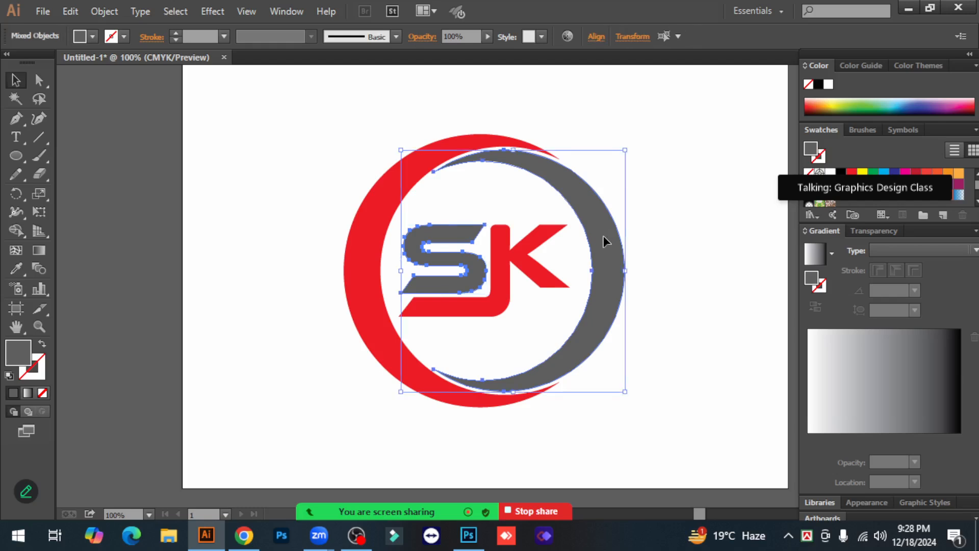
scroll(870, 188, down, 3)
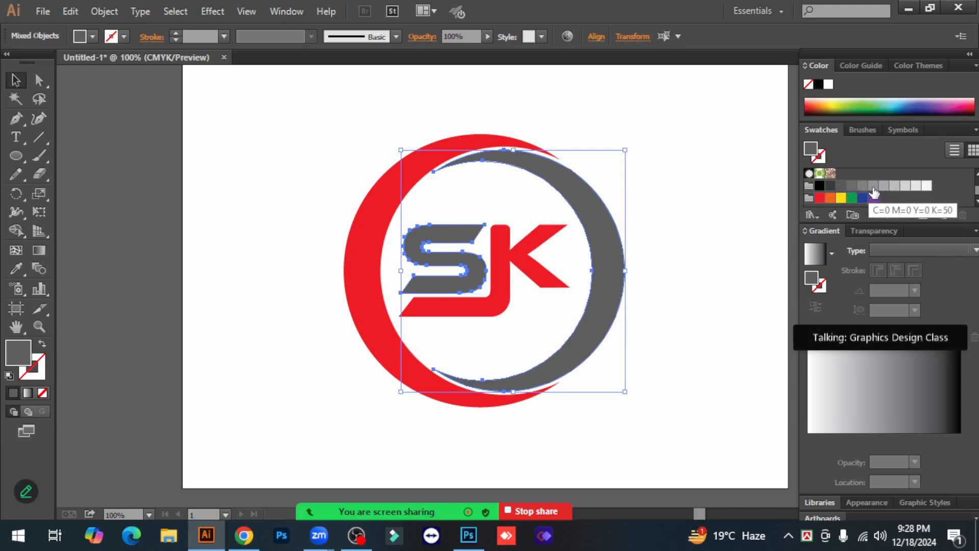
click(873, 187)
click(722, 271)
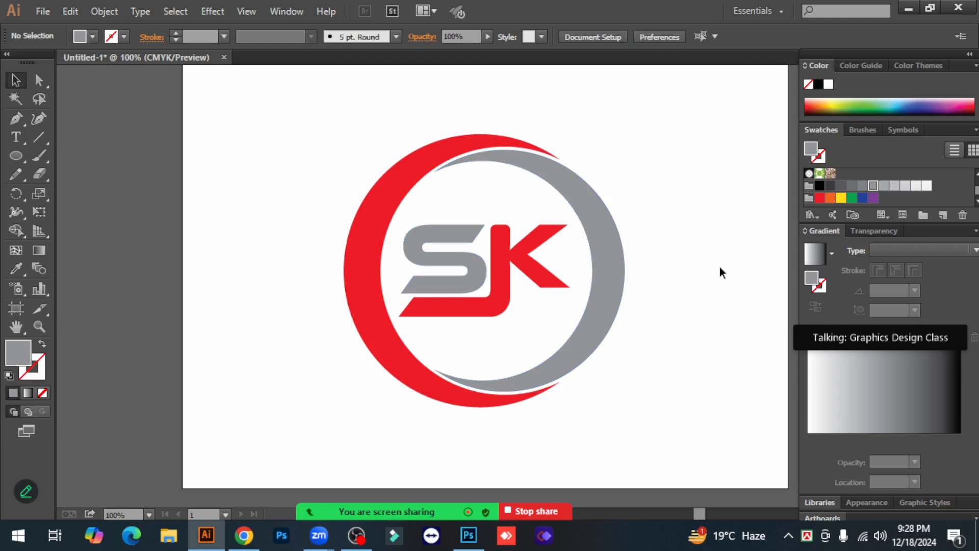
Step: Group the SK letters and both ring crescents into a single object
drag(323, 124, 647, 420)
right_click(456, 246)
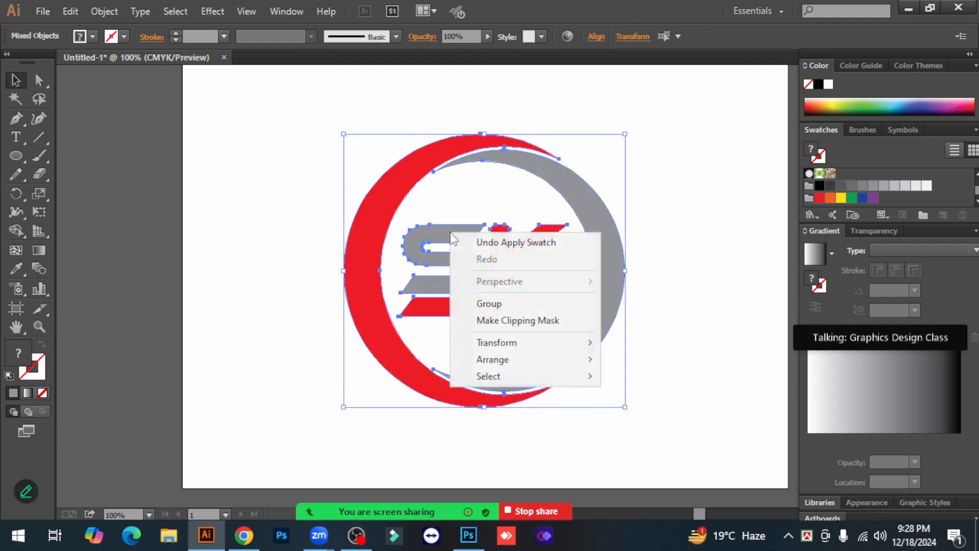
click(497, 305)
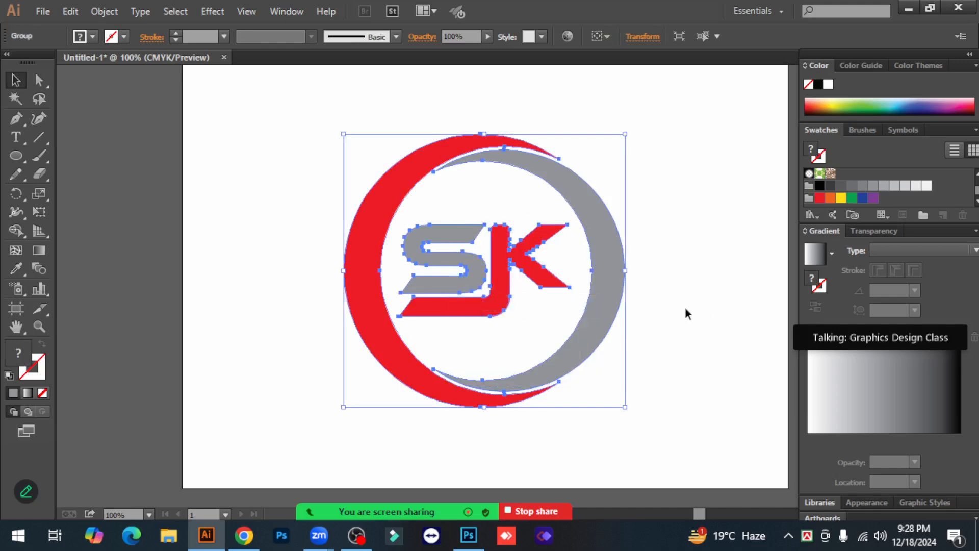
click(686, 313)
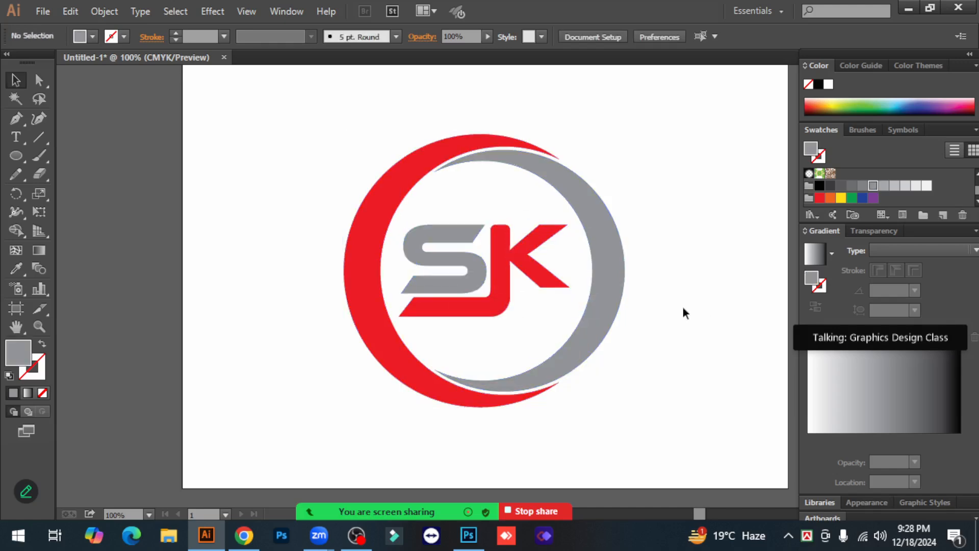
Step: Switch the Zoom screen share to the Photoshop window with Logo_mockup.psd and move the floating speaker display off the Layers list
click(561, 514)
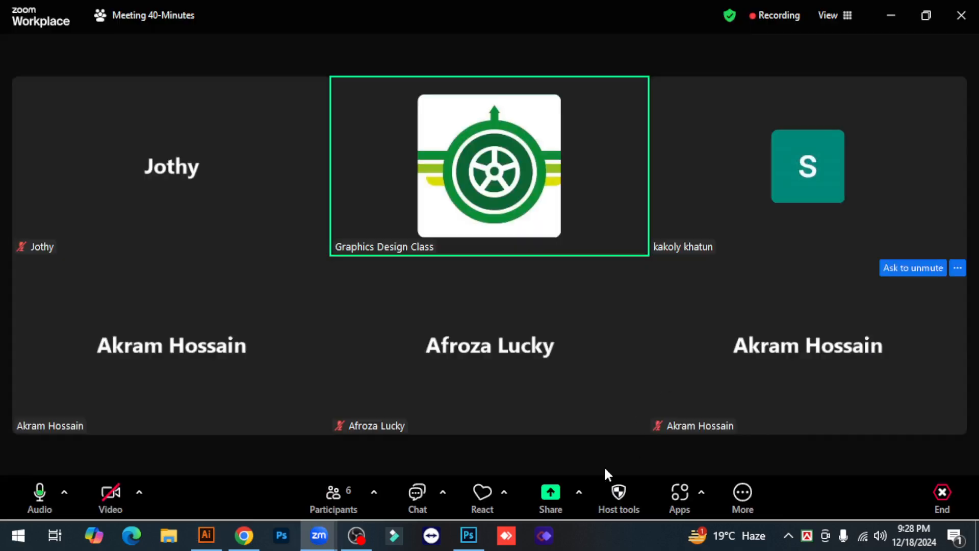
click(551, 494)
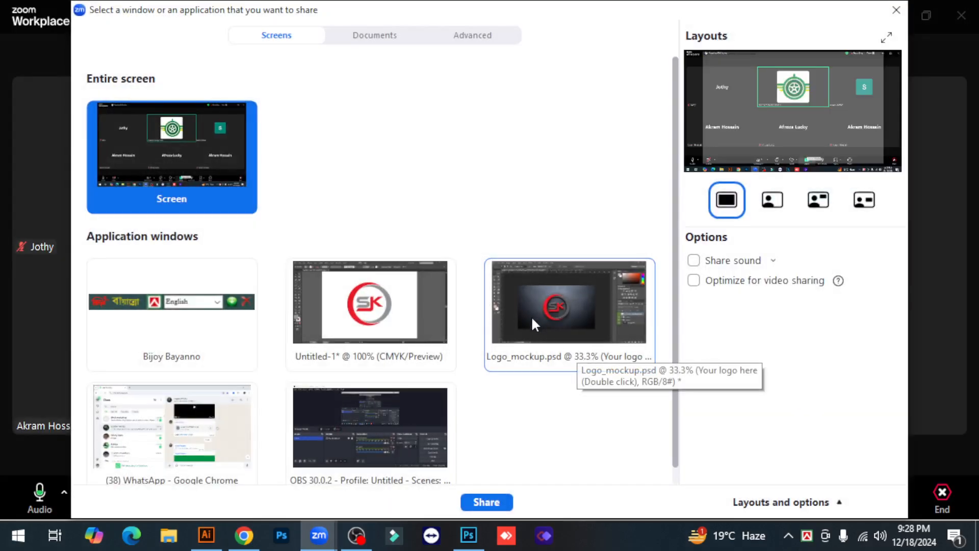
click(531, 366)
click(485, 502)
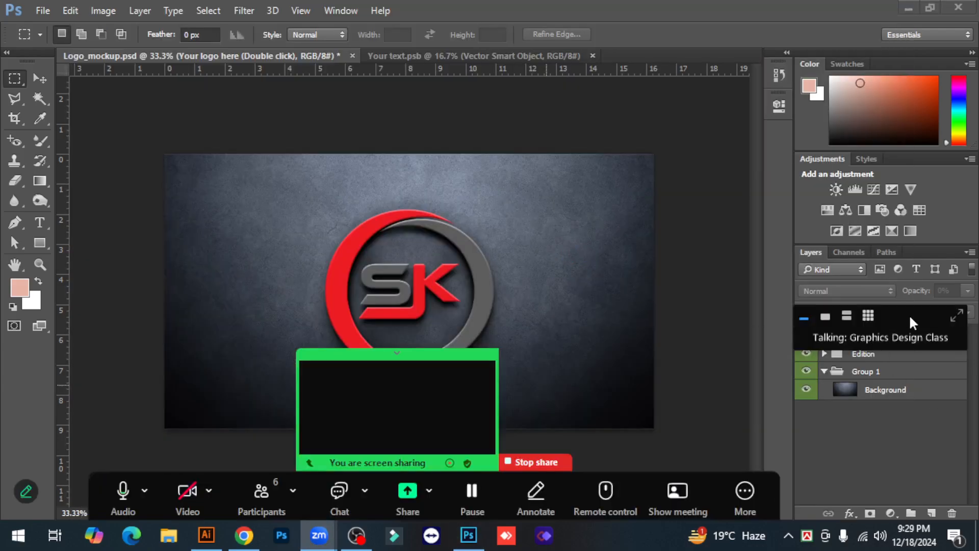
drag(909, 315, 897, 181)
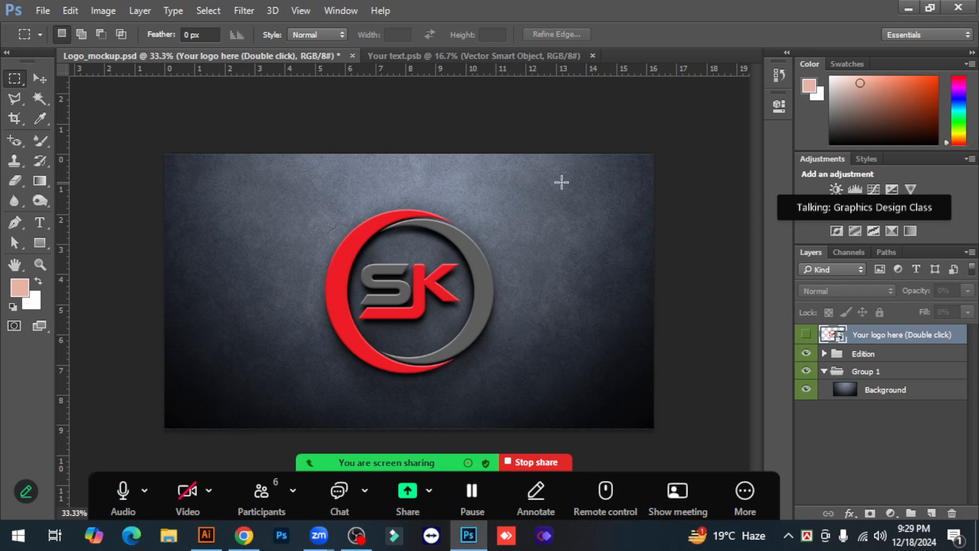
Step: Reopen the mockup's logo smart object and bring in the recoloured SK logo from Illustrator, scaled proportionally to about 30% and centred
click(592, 54)
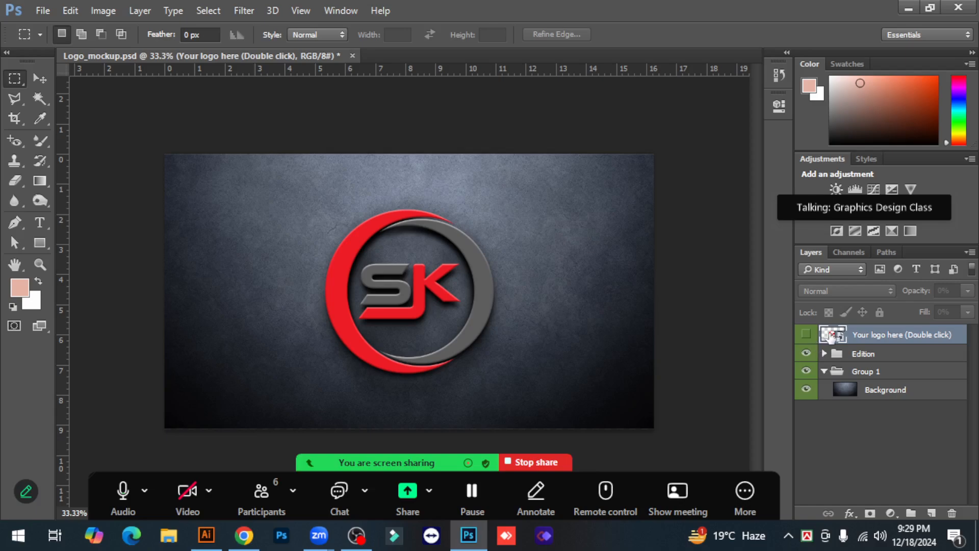
double_click(832, 336)
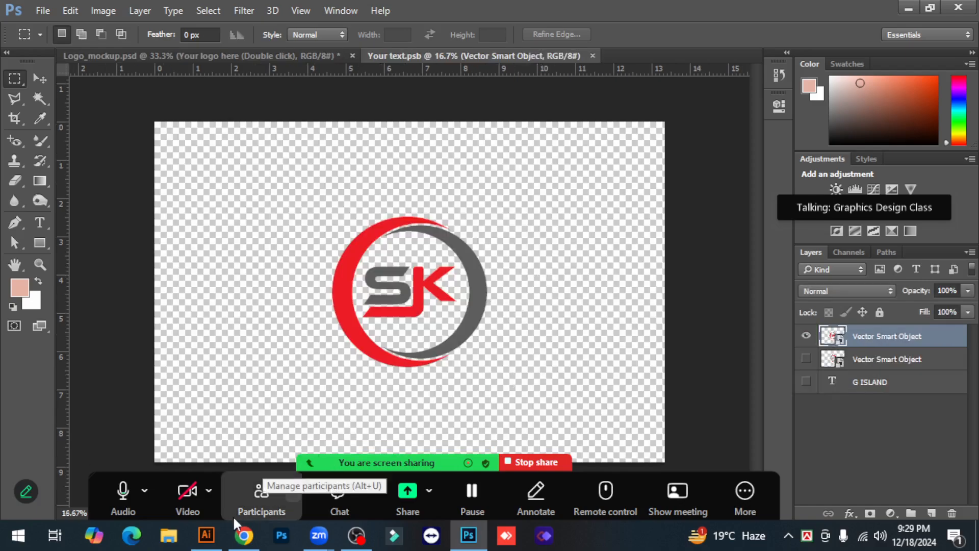
click(212, 533)
drag(340, 131, 657, 454)
drag(541, 279, 418, 296)
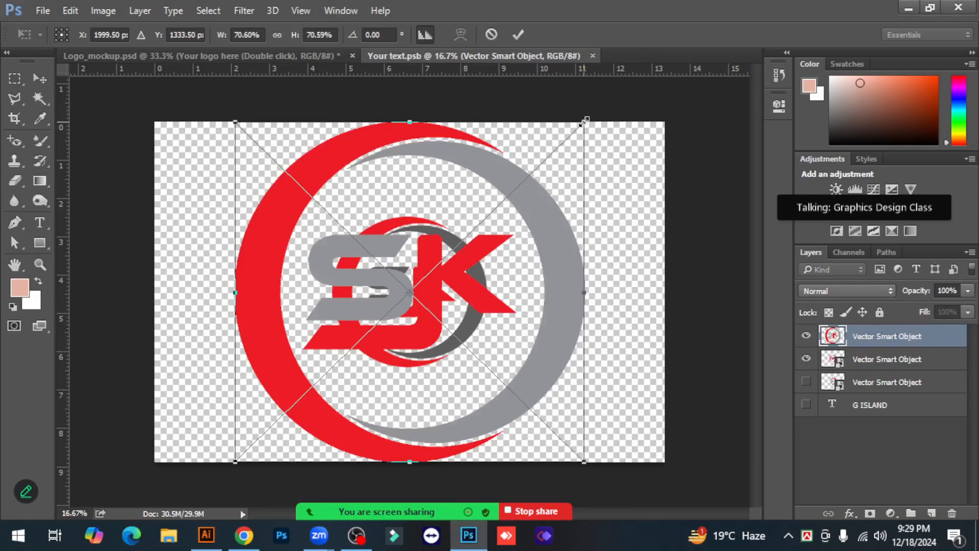
drag(584, 121, 483, 219)
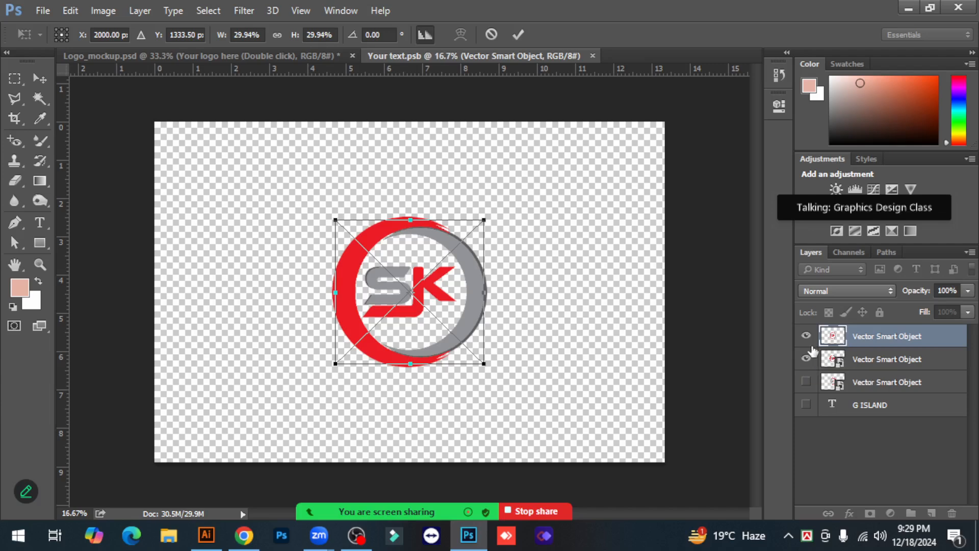
click(806, 381)
click(518, 36)
Step: Hide the previous SK logo layer, save the smart object and return to the Logo_mockup document
click(806, 360)
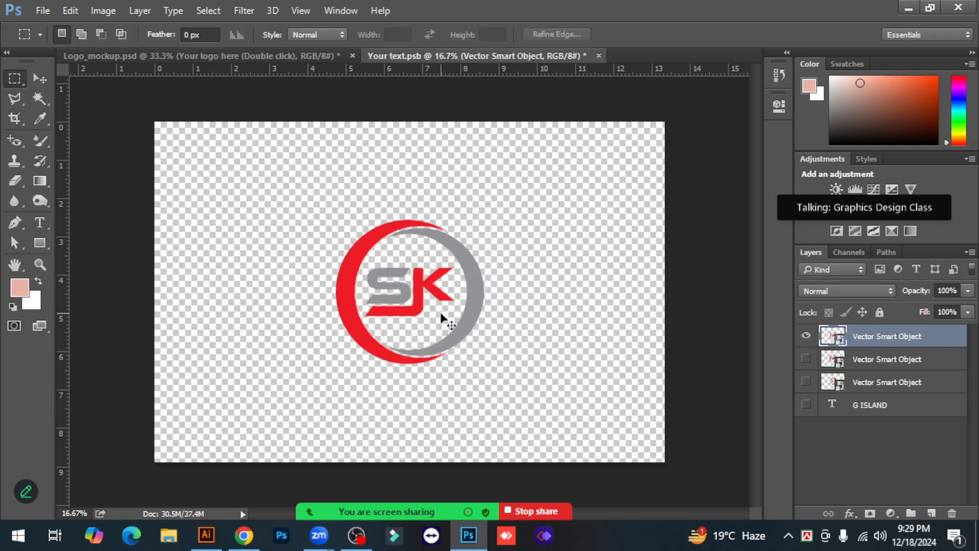
key(ctrl+s)
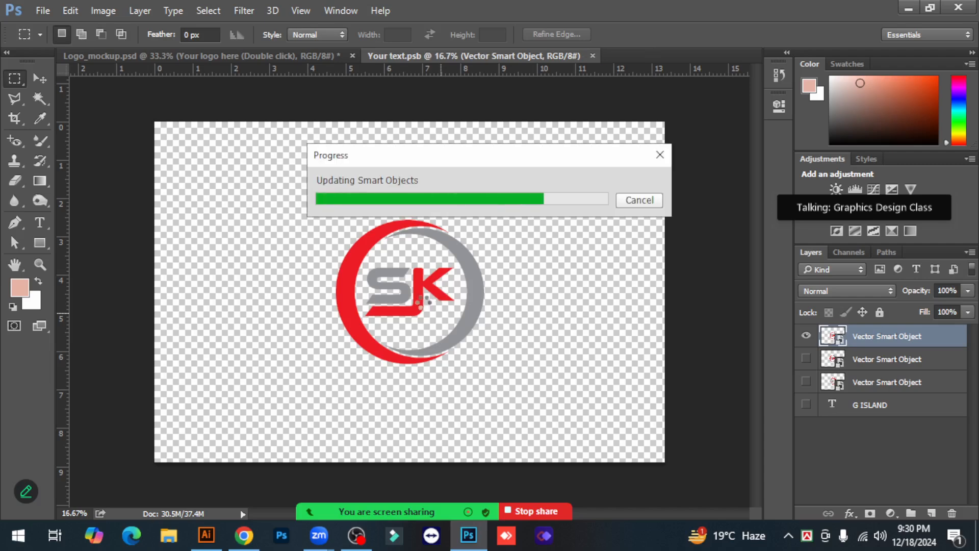
click(201, 57)
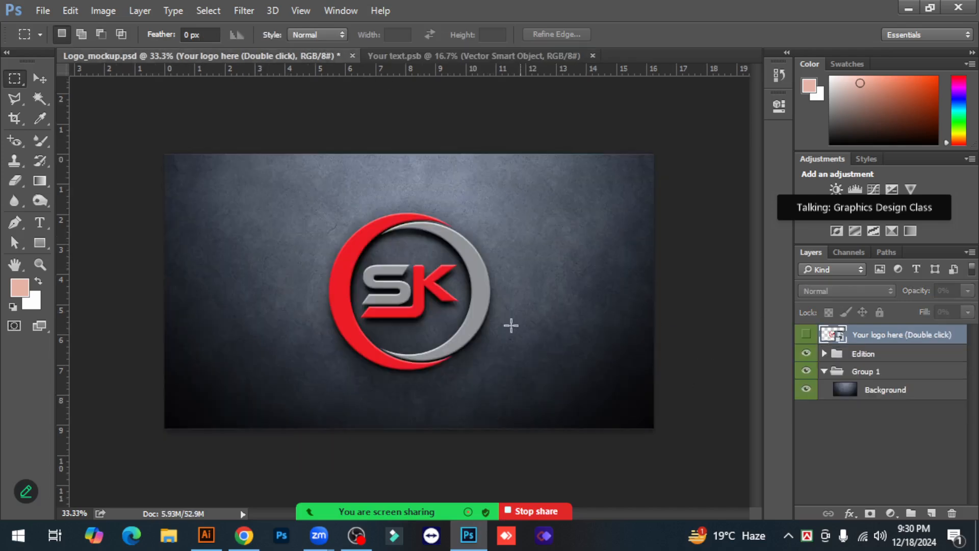
Step: Examine the recoloured SK logo on the mockup both up close and with the whole scene in view
key(ctrl+plus)
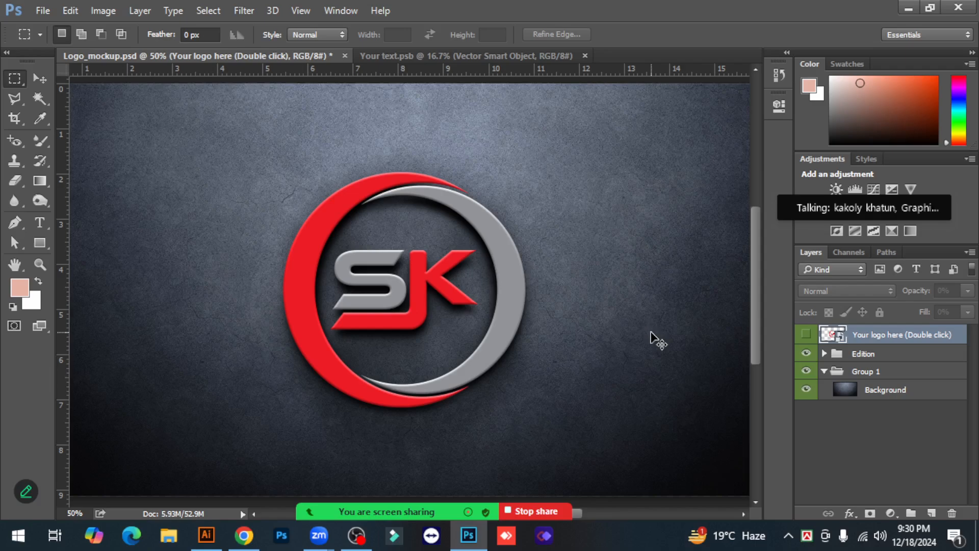
key(ctrl+minus)
key(ctrl+minus)
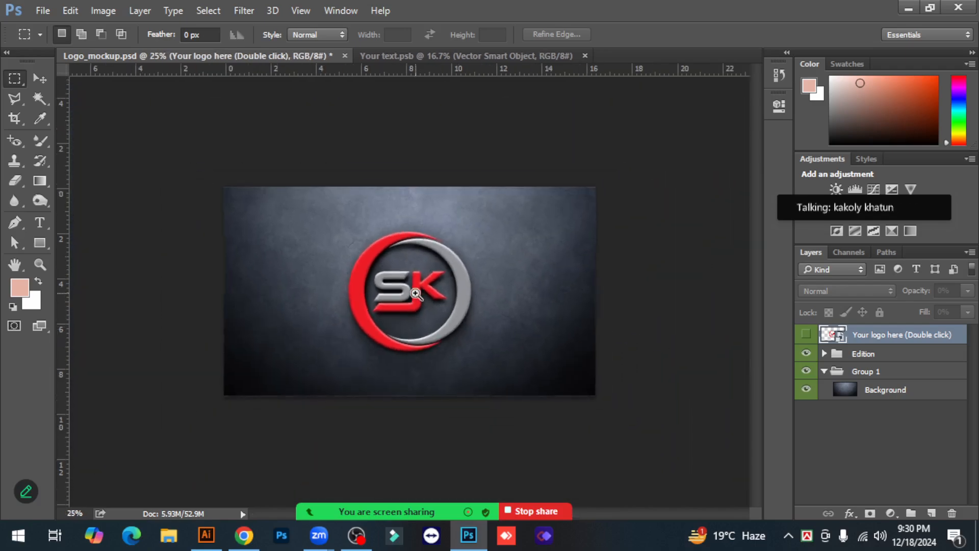
key(ctrl+plus)
key(ctrl+plus)
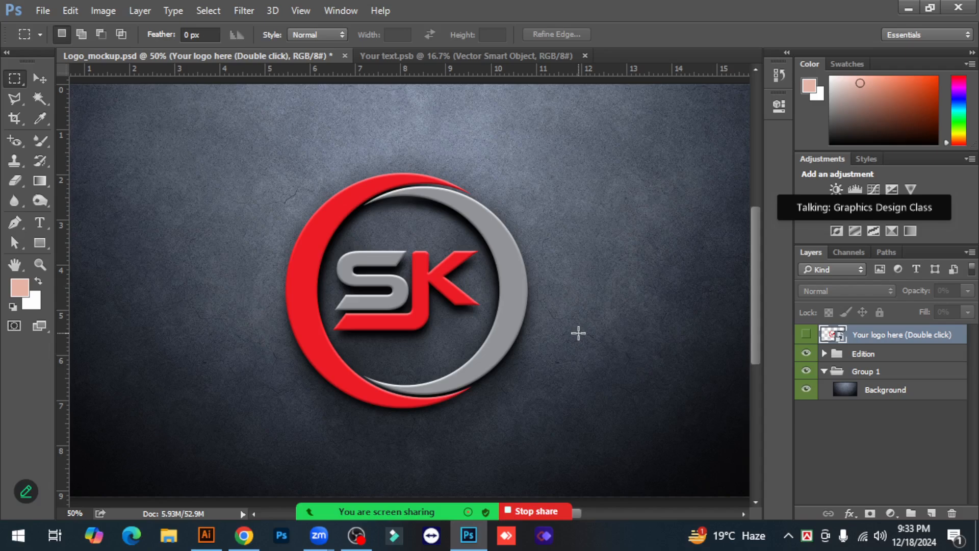
key(ctrl+minus)
key(ctrl+minus)
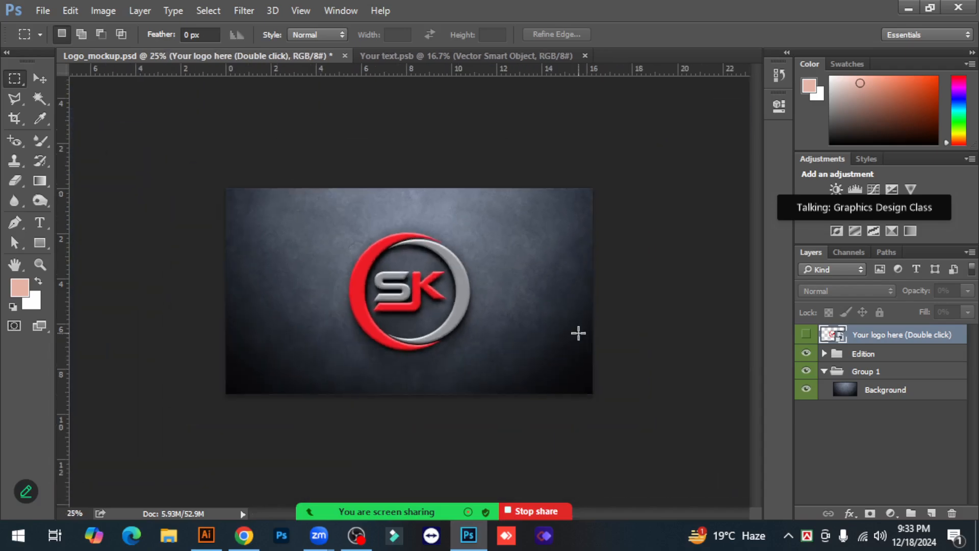
click(417, 304)
click(417, 305)
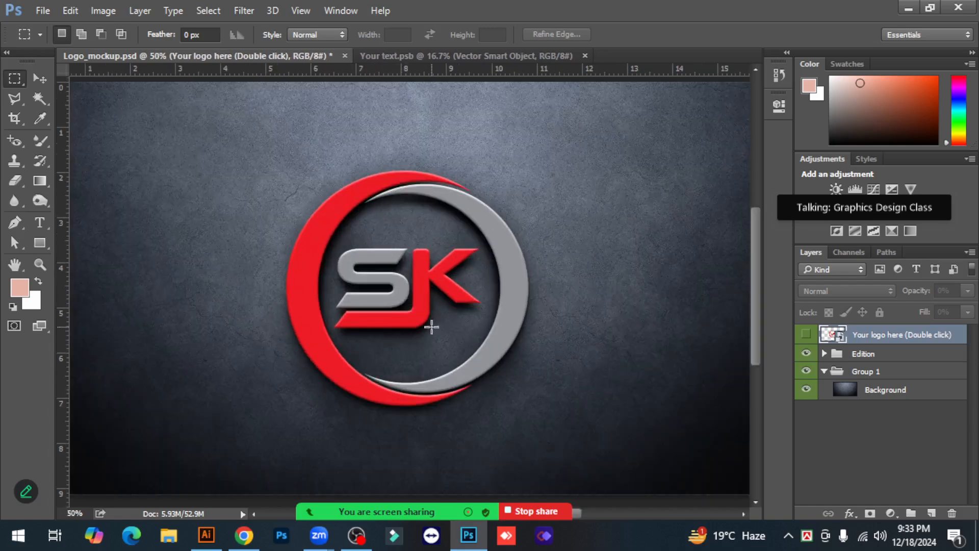
Step: Switch the Zoom screen share from the mockup to the Illustrator window with the Untitled-1 document
click(547, 510)
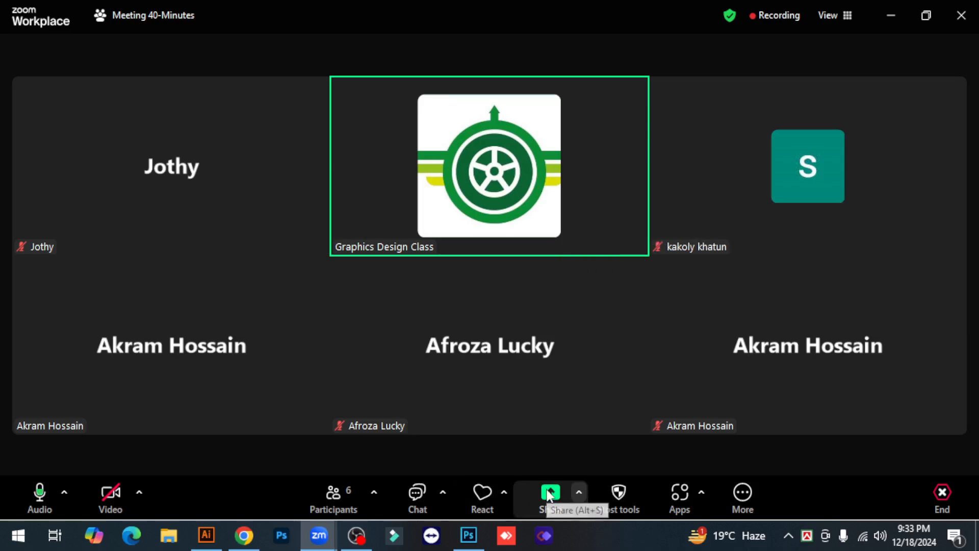
click(550, 492)
click(566, 332)
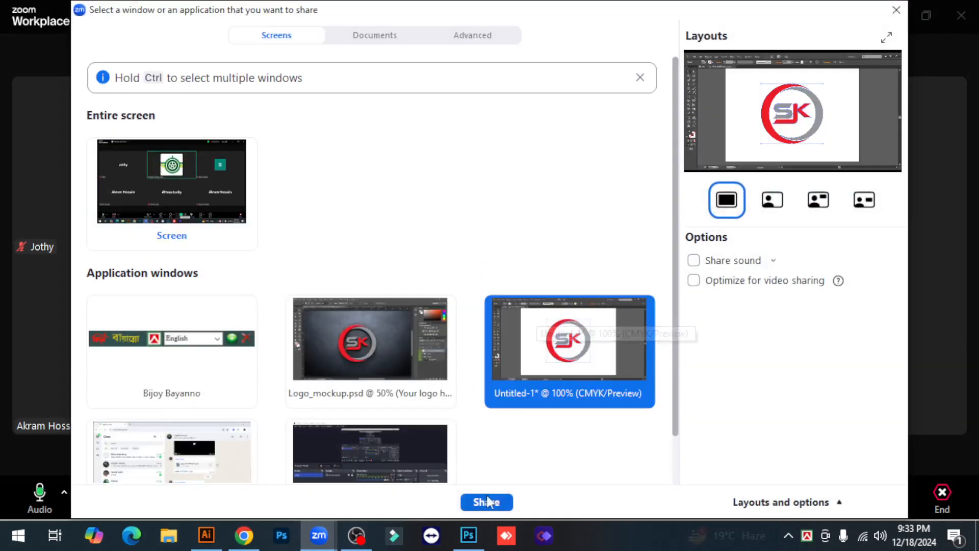
click(485, 501)
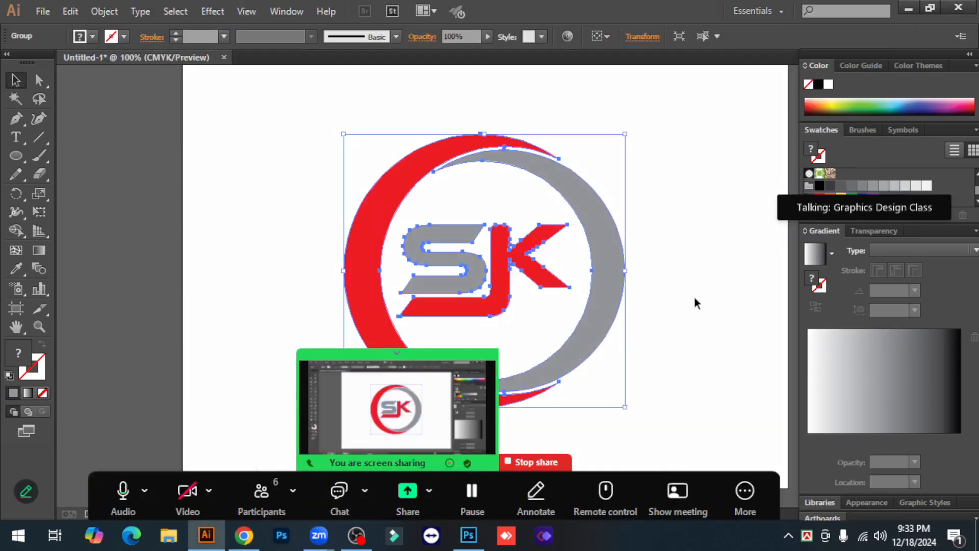
Step: Check that the complete SK ring logo can be selected as one group, and leave it deselected
click(697, 332)
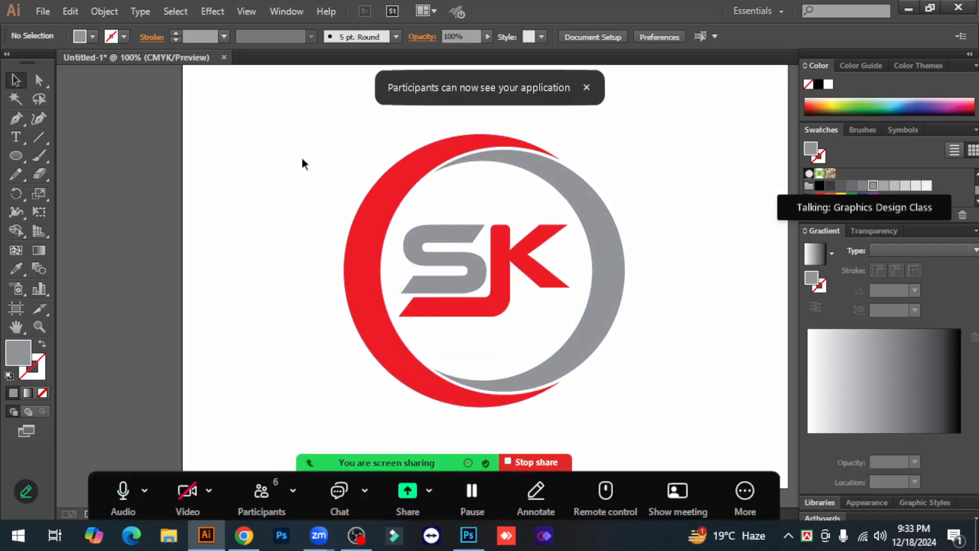
drag(293, 158, 678, 388)
click(663, 281)
drag(286, 178, 703, 404)
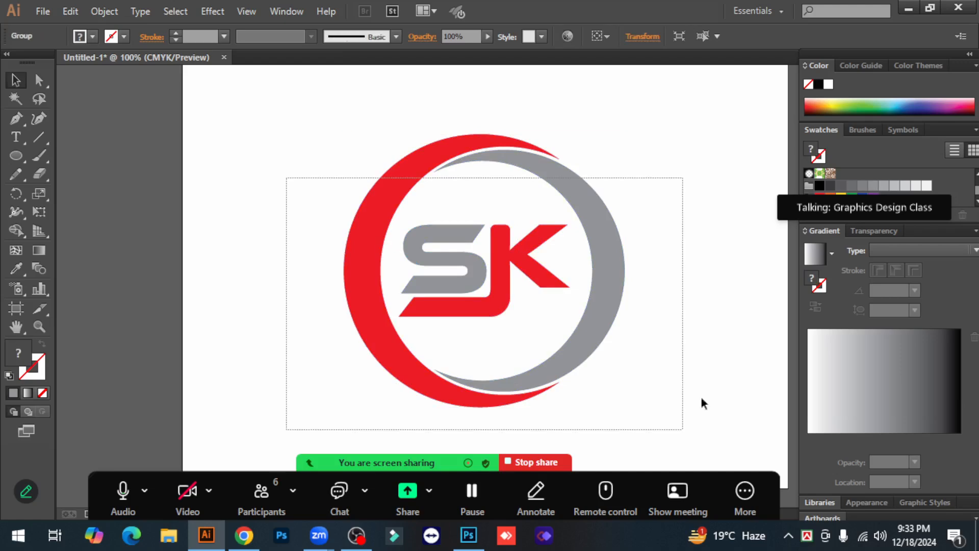
click(699, 368)
Step: Return the Zoom screen share to the Photoshop window showing the Logo_mockup.psd document
click(553, 462)
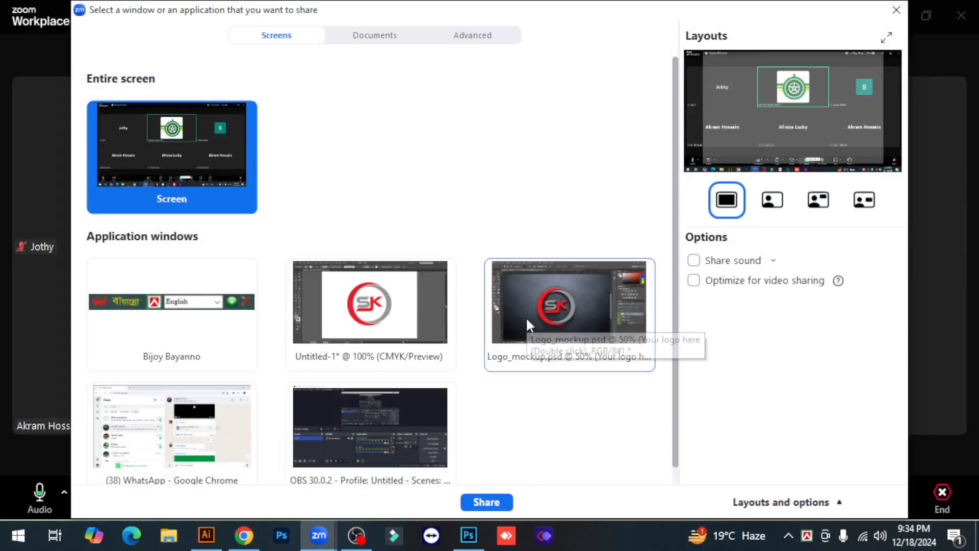
click(525, 316)
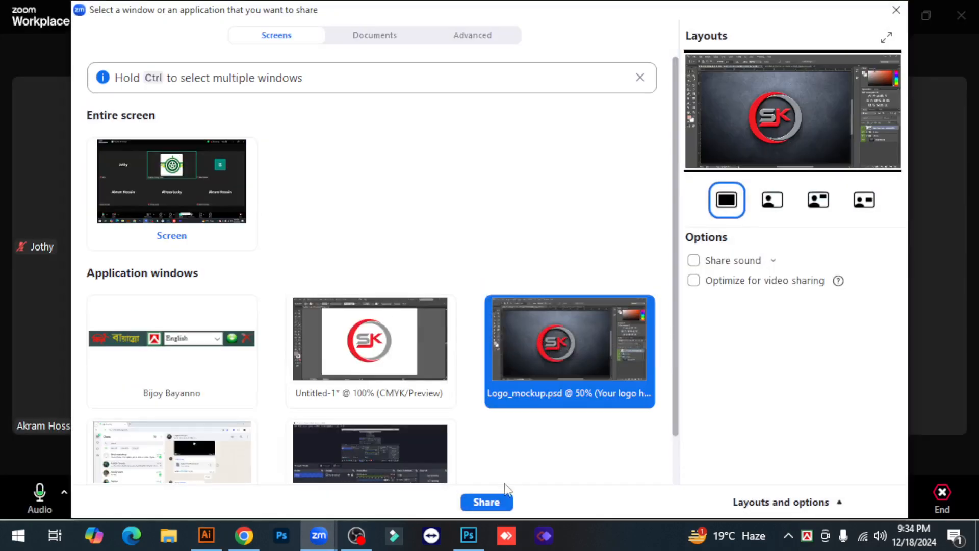
click(495, 503)
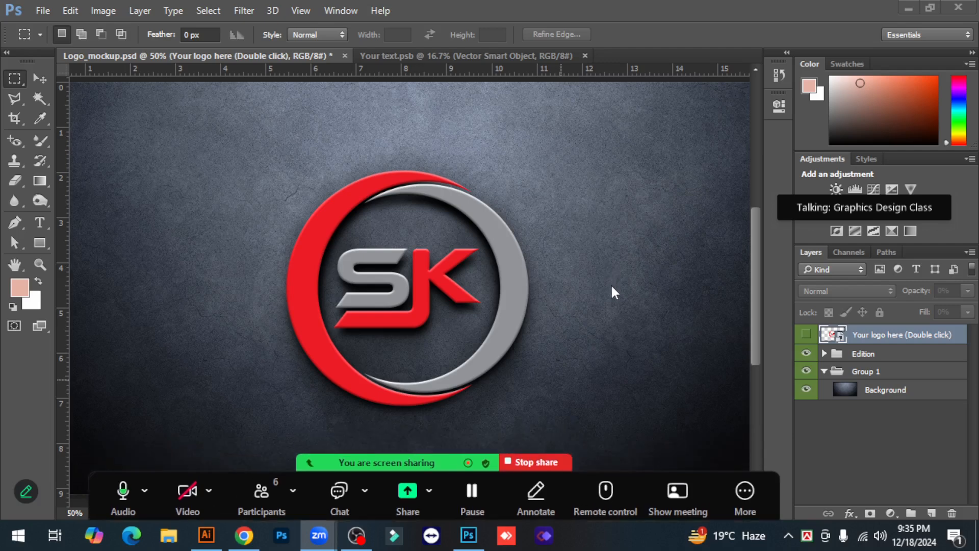
Step: Dismiss the Zoom upgrade prompt and view the whole logo mockup
scroll(612, 287, down, 1)
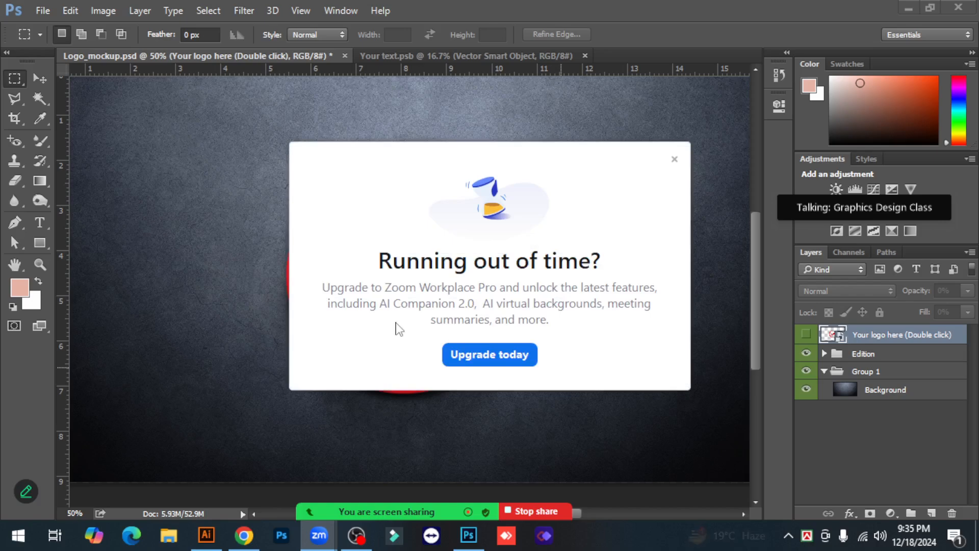
click(674, 159)
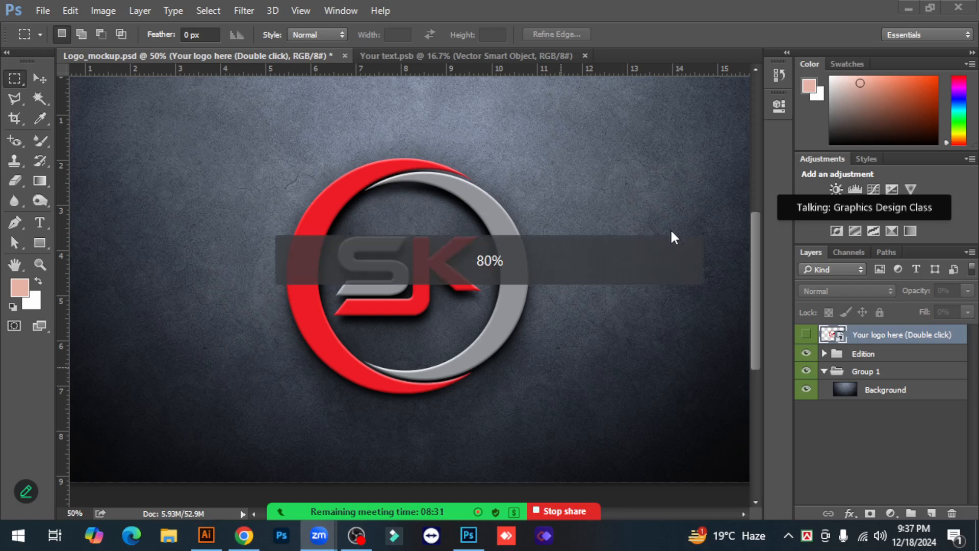
click(669, 211)
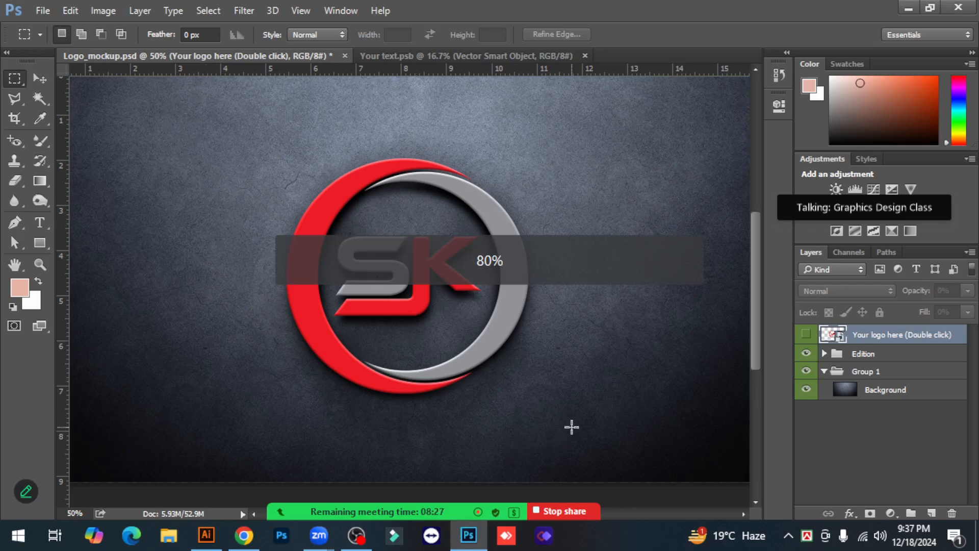
key(ctrl+minus)
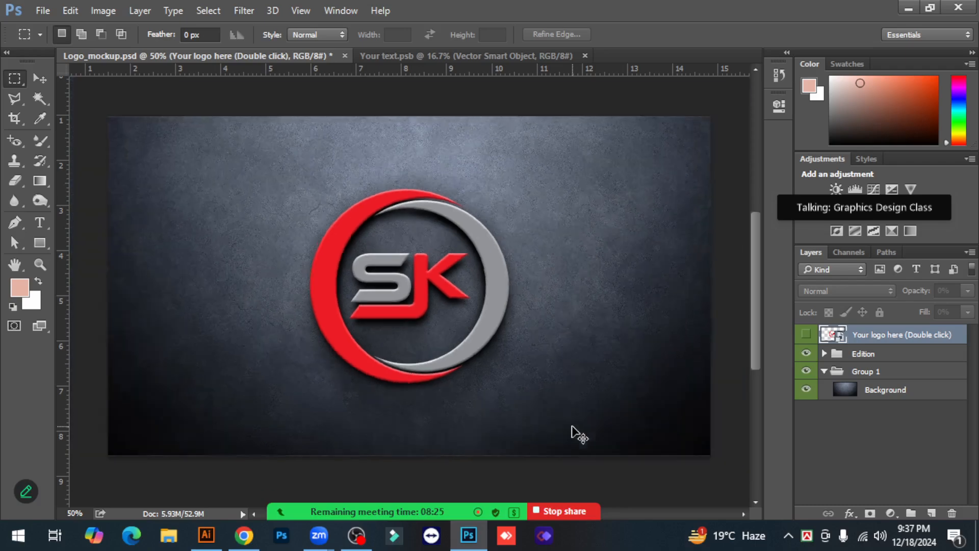
Step: Examine the SK lettering and the two-crescent ring in the logo mockup, both close up and as a whole image
click(395, 300)
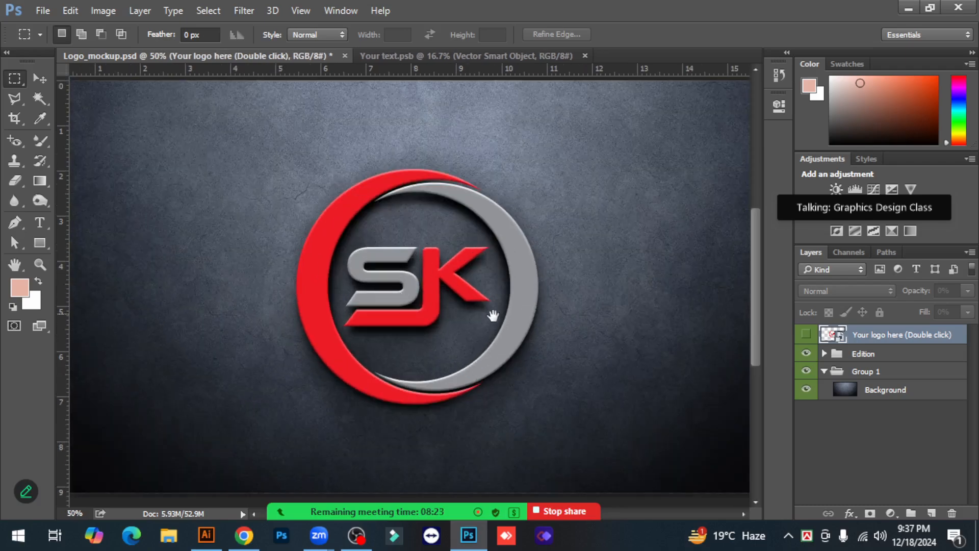
key(ctrl+minus)
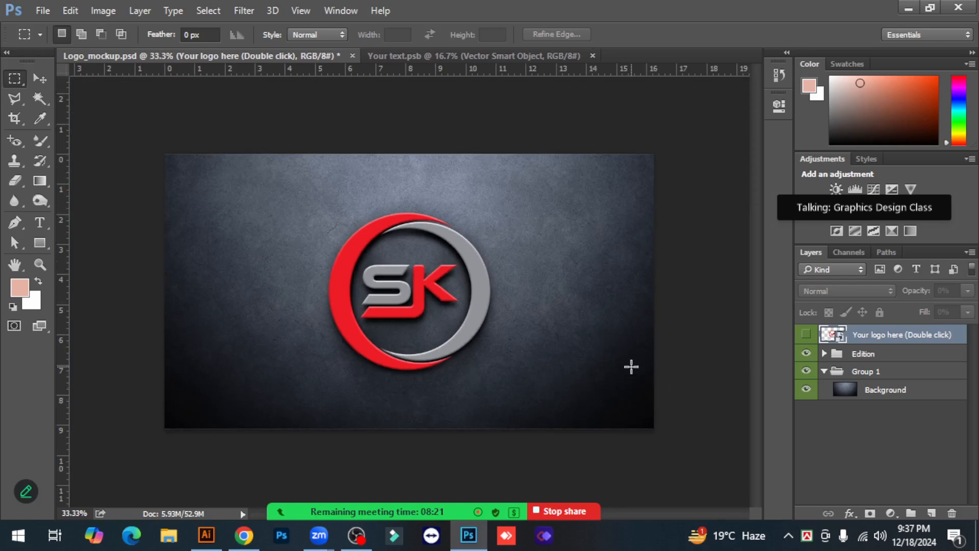
click(443, 307)
drag(451, 320, 470, 319)
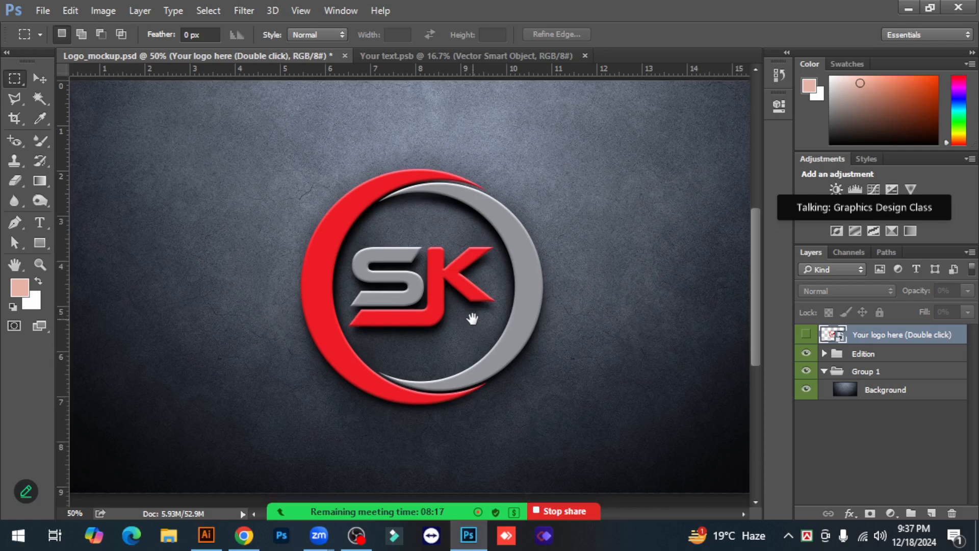
scroll(590, 361, up, 1)
scroll(601, 360, down, 1)
scroll(601, 360, up, 1)
scroll(602, 359, down, 1)
scroll(603, 359, up, 1)
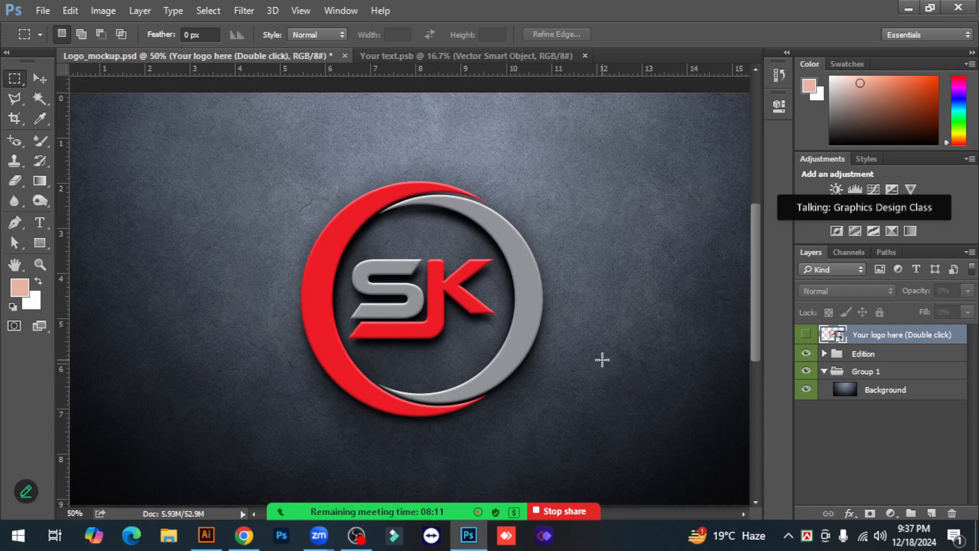
drag(756, 271, 755, 274)
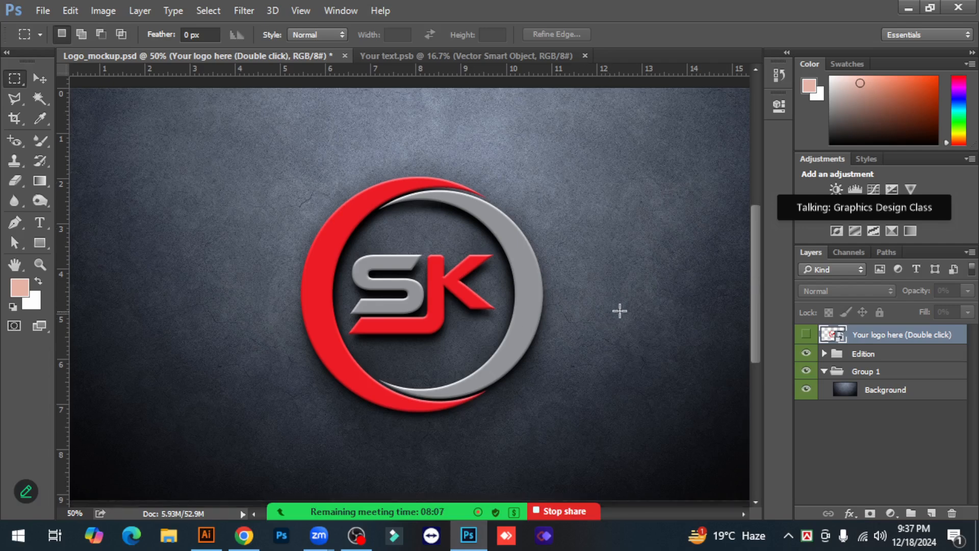
scroll(755, 286, down, 1)
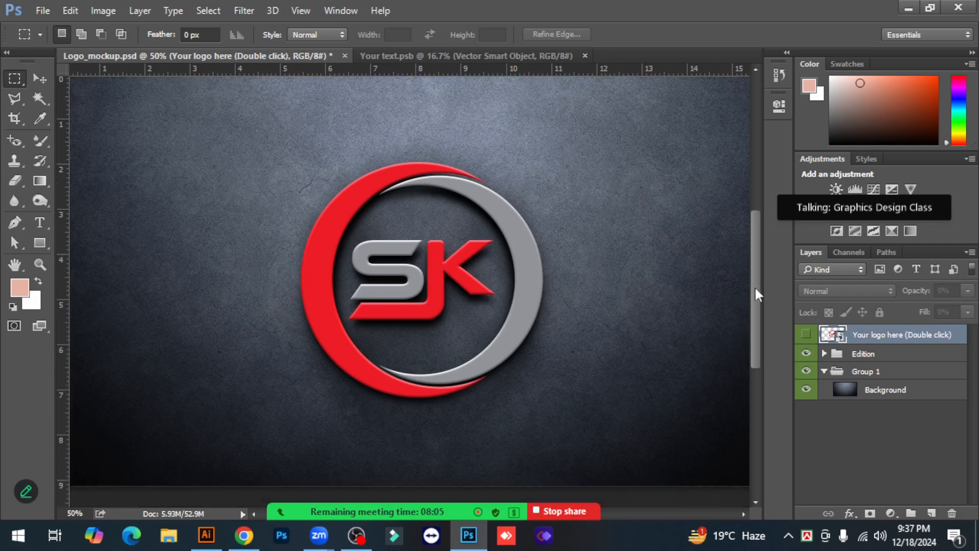
drag(755, 286, 755, 284)
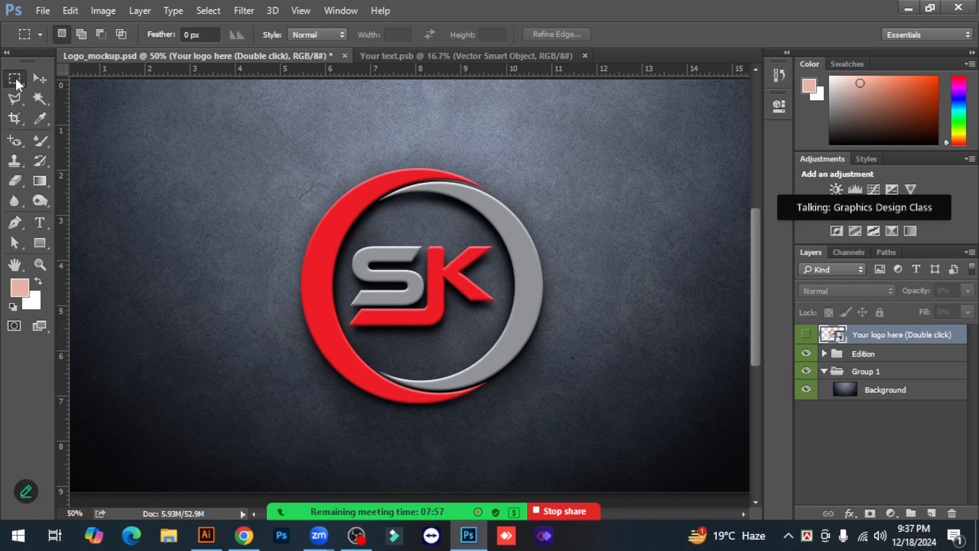
scroll(572, 334, down, 1)
scroll(572, 334, up, 1)
scroll(461, 337, down, 1)
scroll(463, 337, up, 1)
scroll(350, 335, up, 1)
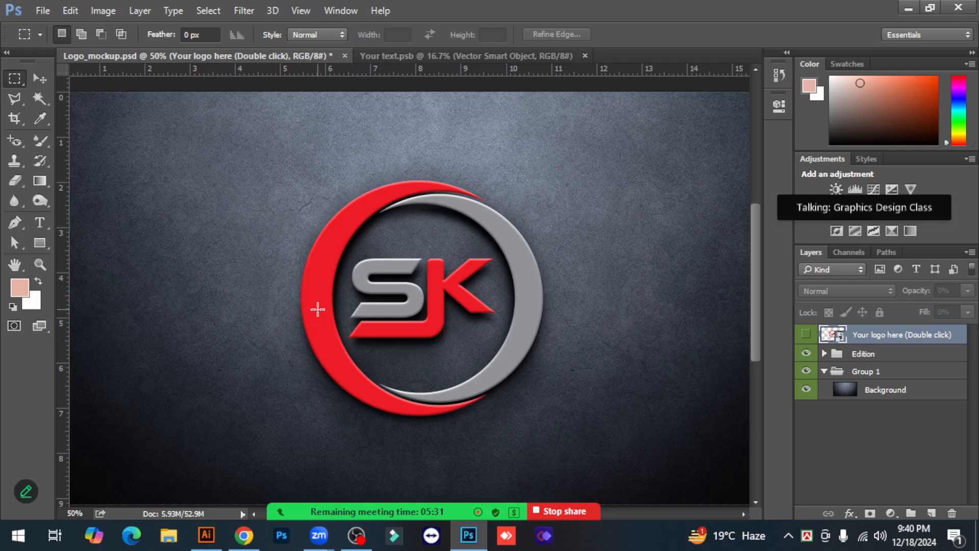
scroll(441, 327, down, 1)
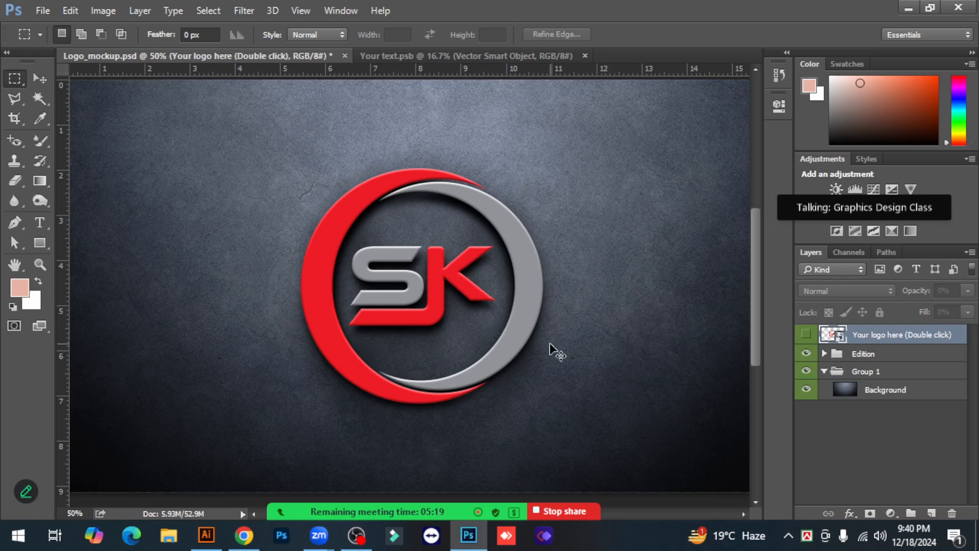
Step: Compare how the finished SK logo looks in the mockup at 50% and 33.3% magnification
key(ctrl+minus)
click(415, 316)
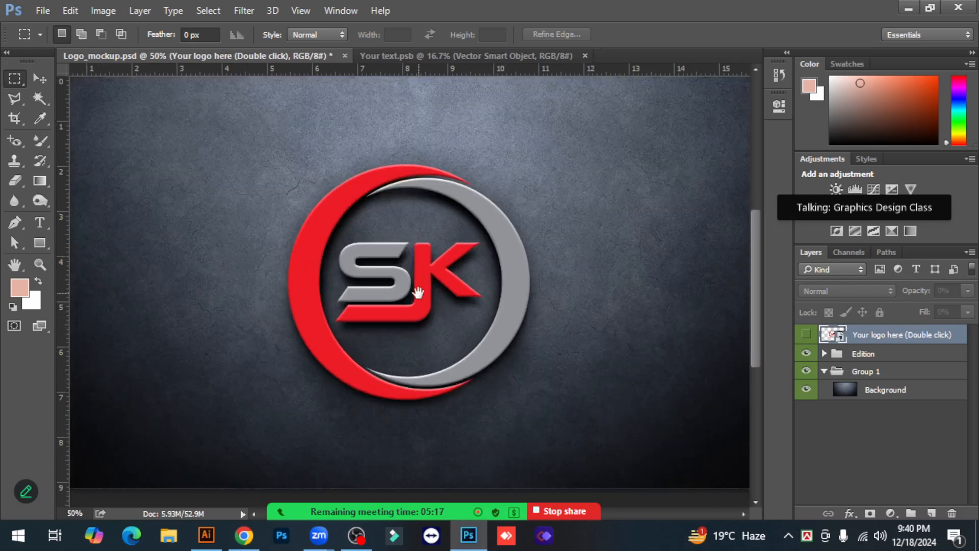
key(ctrl+minus)
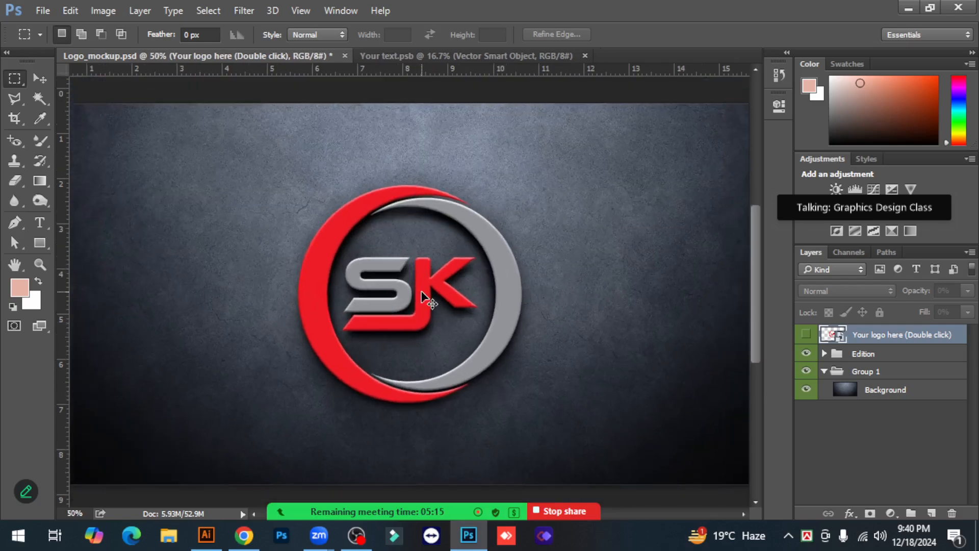
key(ctrl+plus)
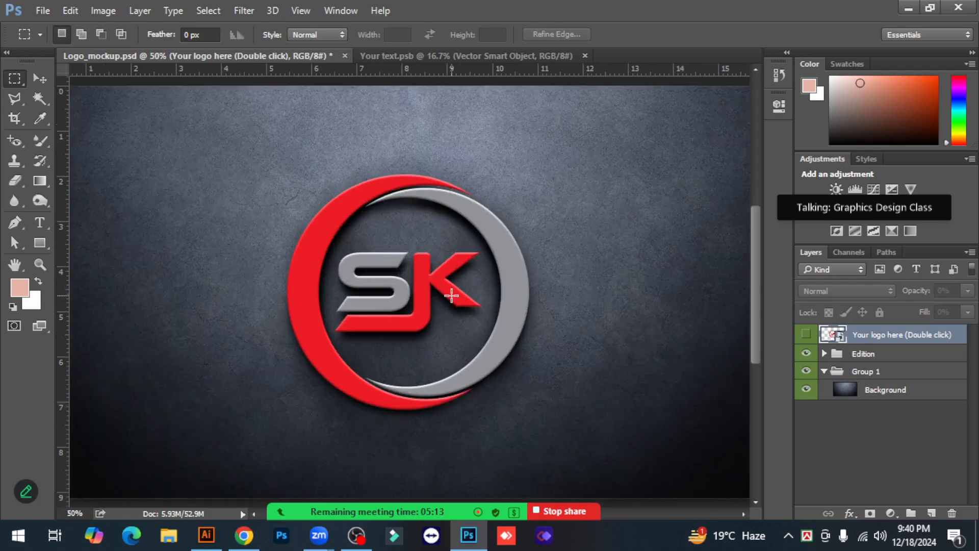
key(ctrl+minus)
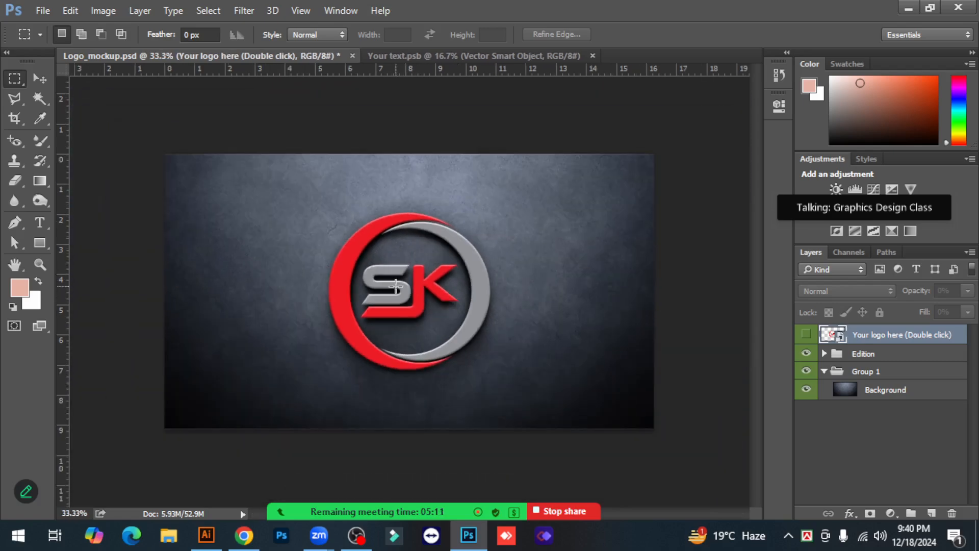
key(ctrl+plus)
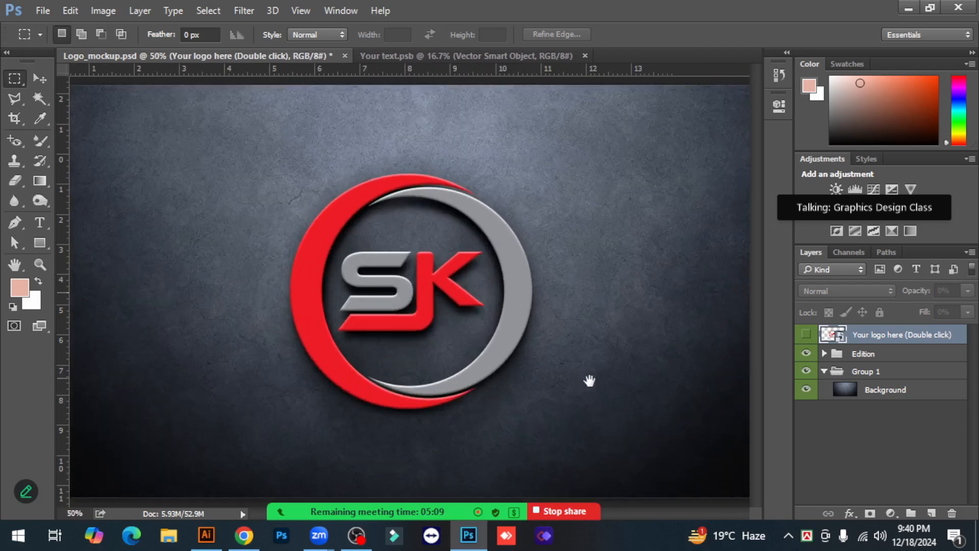
scroll(576, 372, up, 1)
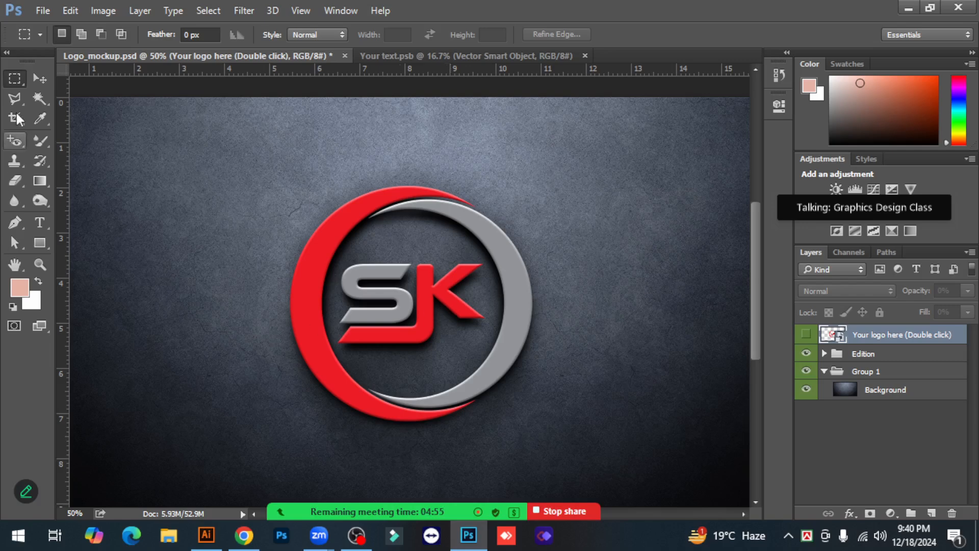
scroll(565, 305, down, 1)
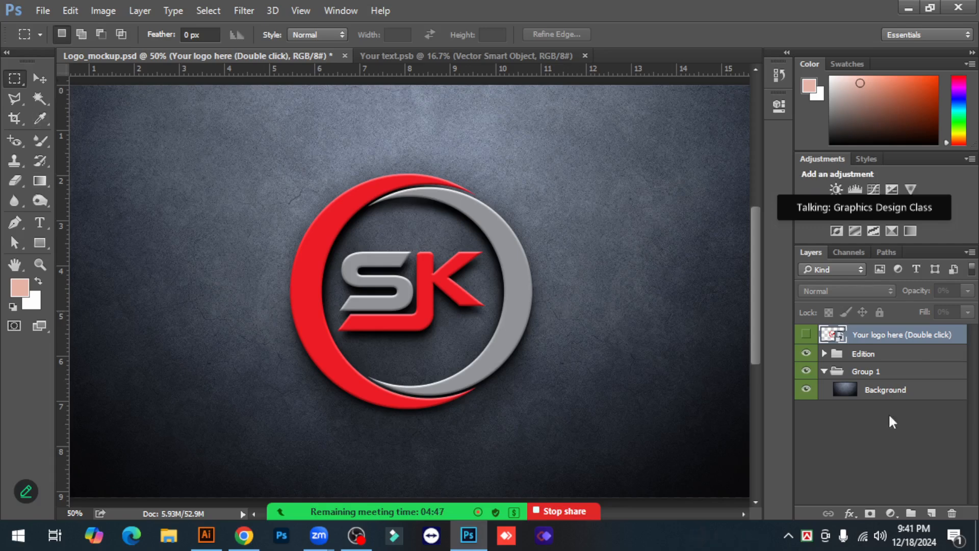
Step: Activate the Move tool in the logo mockup document
click(39, 80)
scroll(553, 418, up, 3)
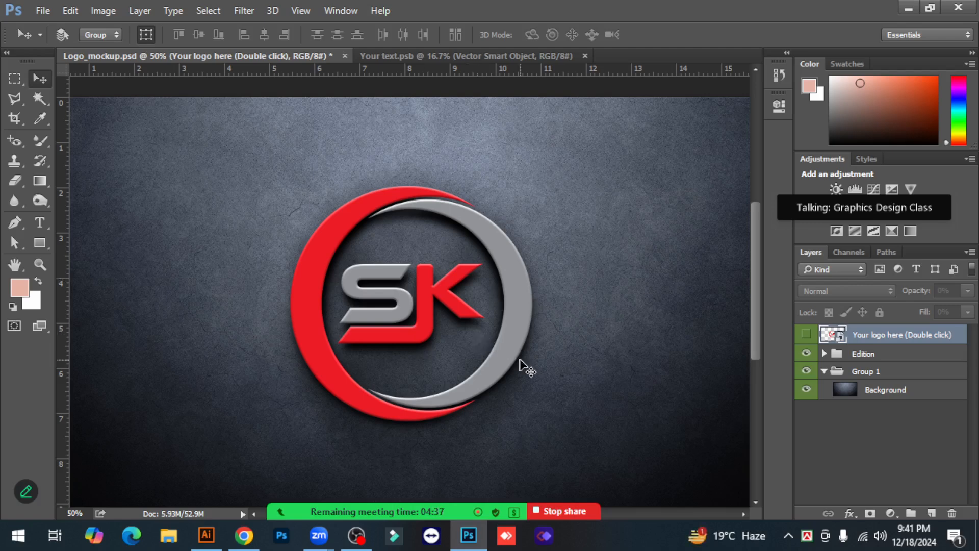
scroll(523, 366, down, 2)
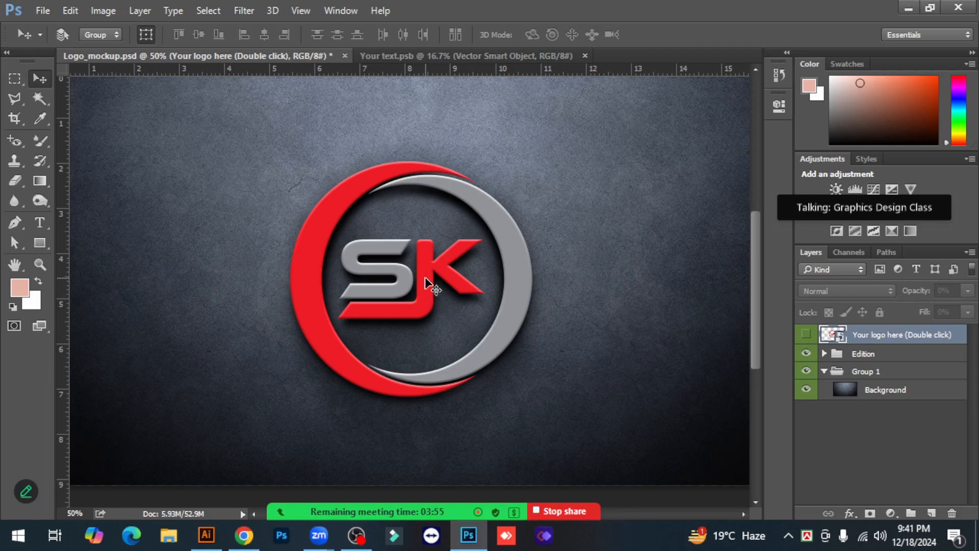
scroll(425, 284, up, 1)
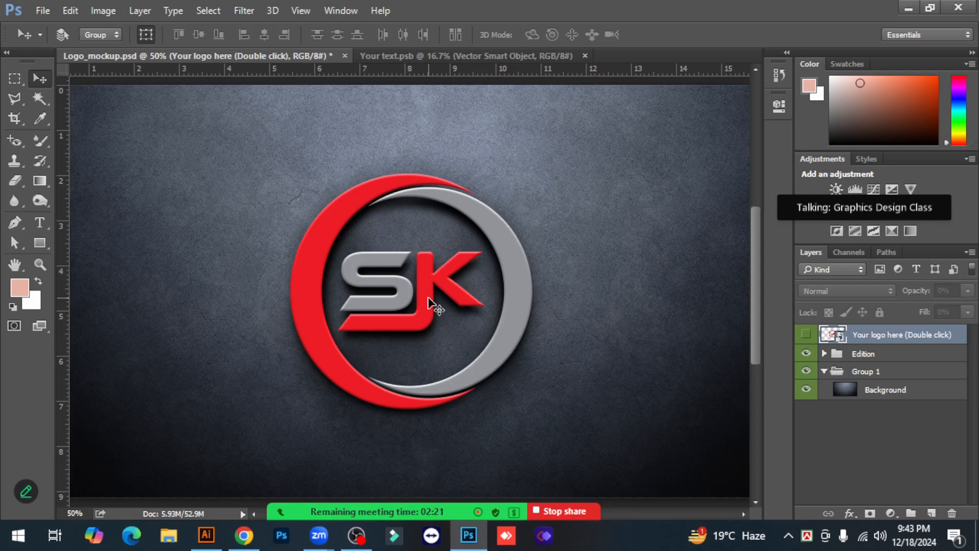
Step: Show the whole logo mockup at 33.3% magnification and stop the Zoom screen share
key(ctrl+minus)
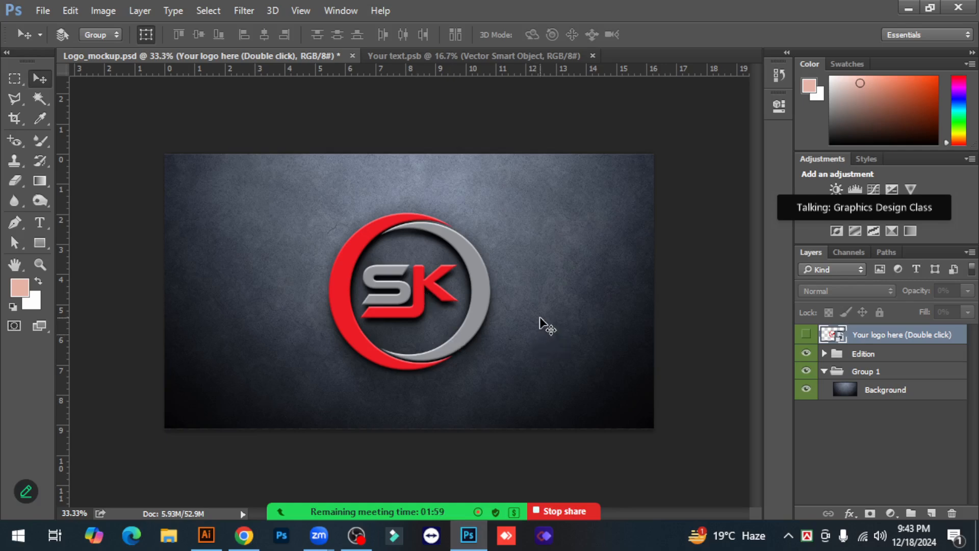
click(581, 512)
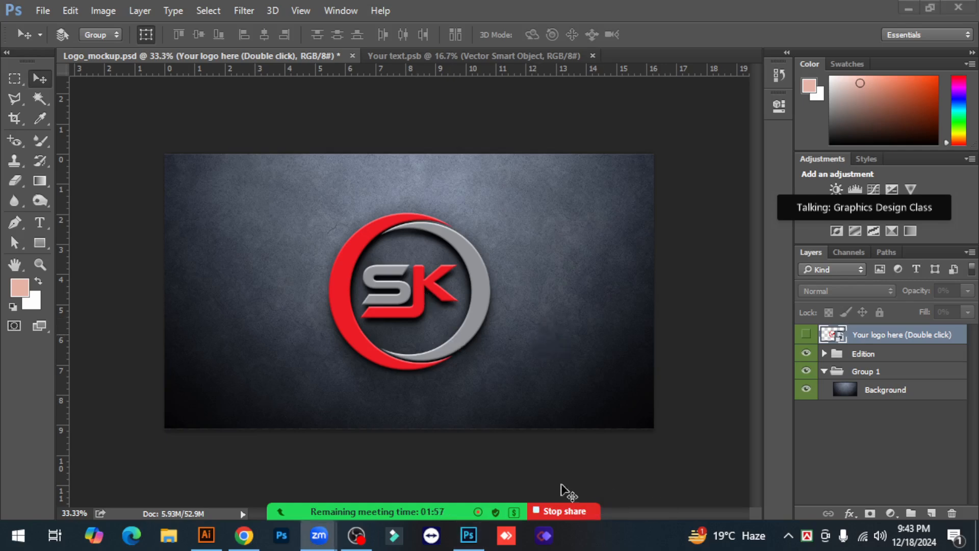